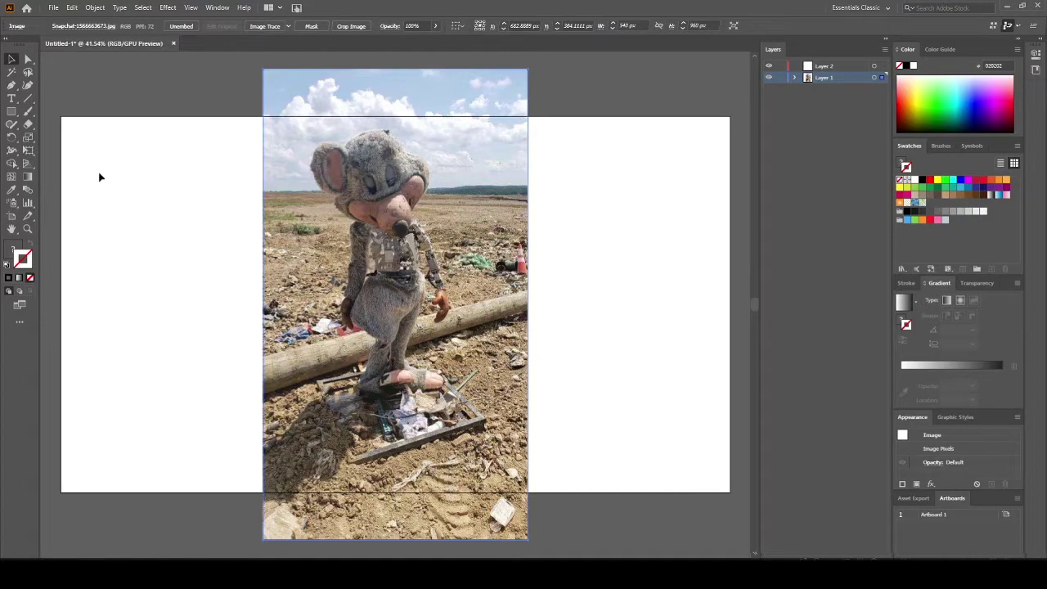
Lower the opacity of the mascot photo on Layer 1 for use as a tracing template
left_click(28, 111)
left_click(11, 59)
left_click(434, 26)
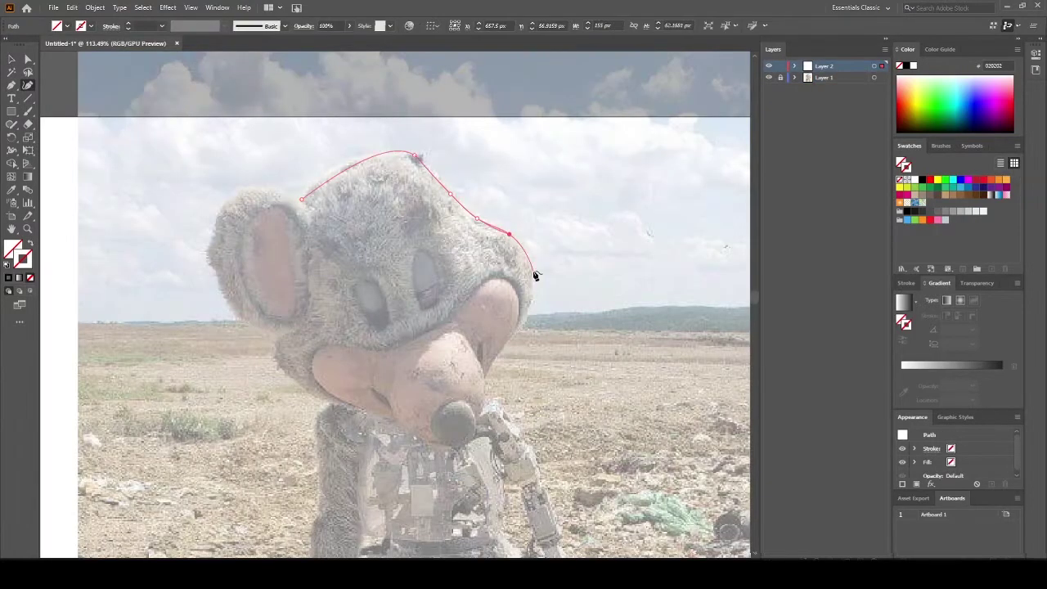
Trace the head's edge and the outer arm on Layer 2 with the Curvature tool and set the stroke to black
scroll(541, 298, "down", 3)
left_click_drag(520, 233, 508, 252)
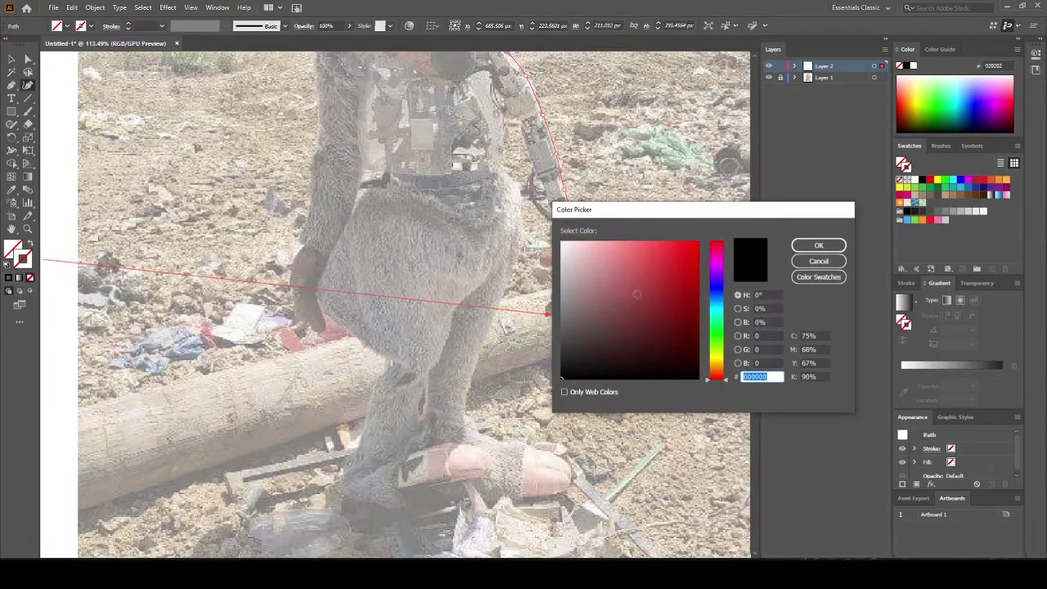
left_click(561, 377)
left_click(818, 246)
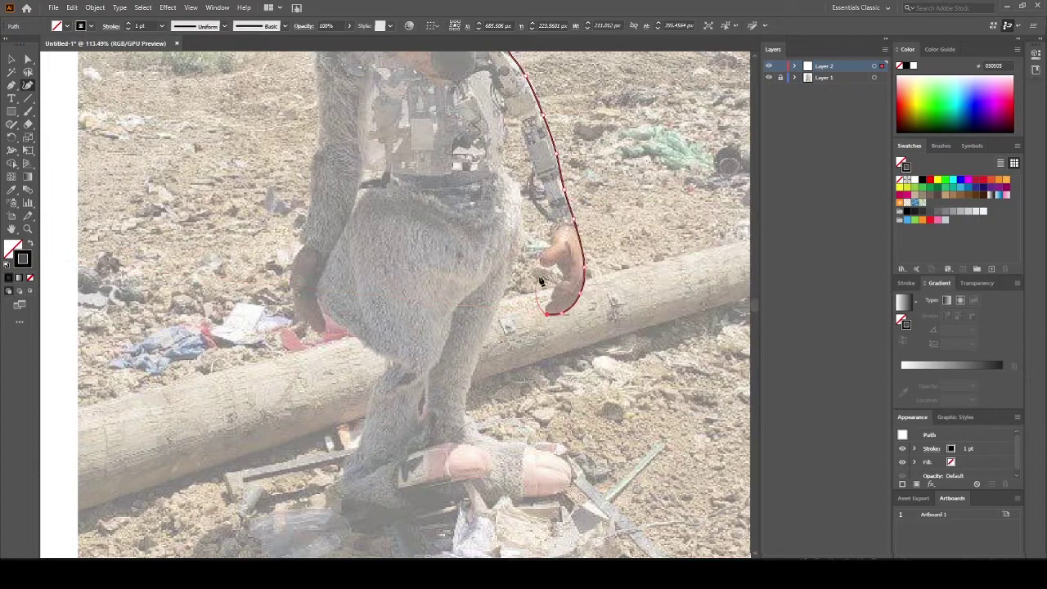
Continue the outline around the raised hand, up the inner arm and down around the legs and feet
left_click(539, 263)
left_click(553, 243)
scroll(541, 163, "up", 2)
scroll(515, 270, "down", 5)
left_click(472, 332)
left_click(372, 275)
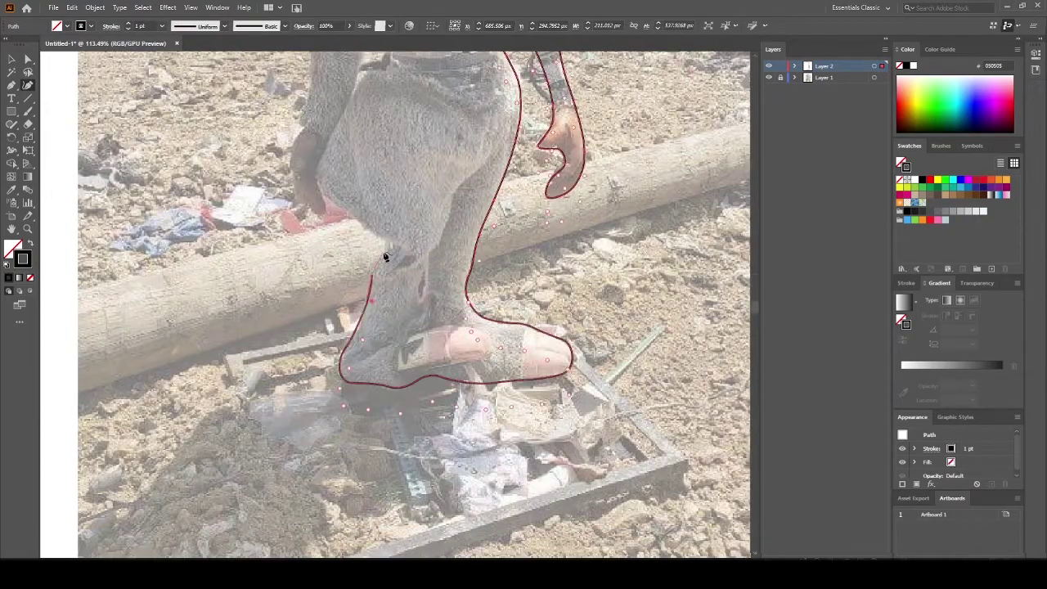
Trace the outline up the rear leg, the hanging arm and around the ear, and close it at the head
scroll(360, 229, "up", 1)
left_click(325, 207)
scroll(317, 196, "up", 4)
left_click(320, 180)
scroll(320, 180, "up", 3)
left_click(290, 159)
scroll(290, 159, "up", 4)
left_click(211, 180)
left_click(414, 89)
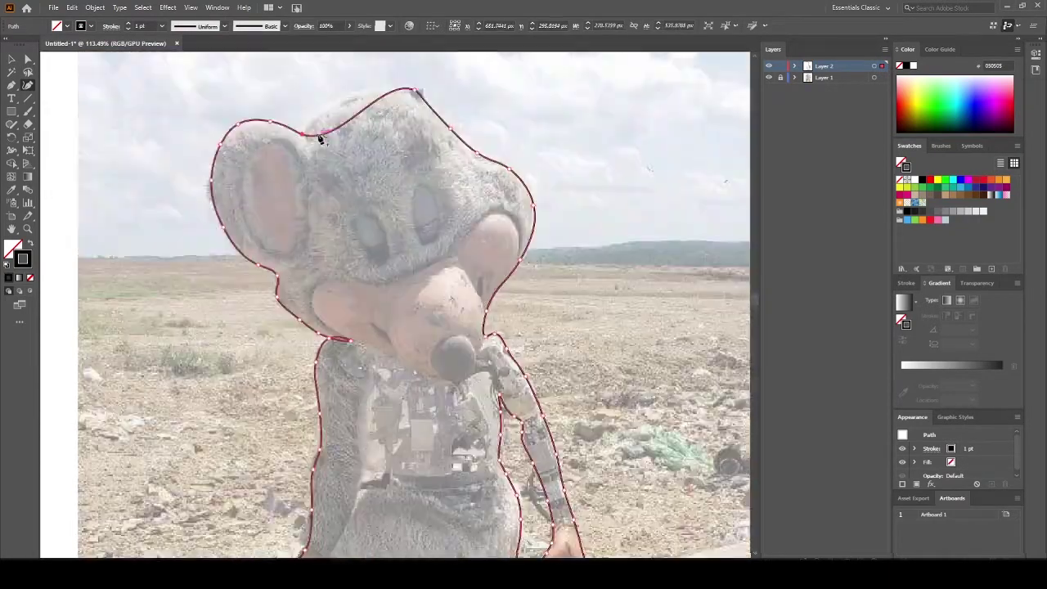
left_click_drag(320, 137, 321, 132)
Save the drawing as mouse.ai
left_click(53, 7)
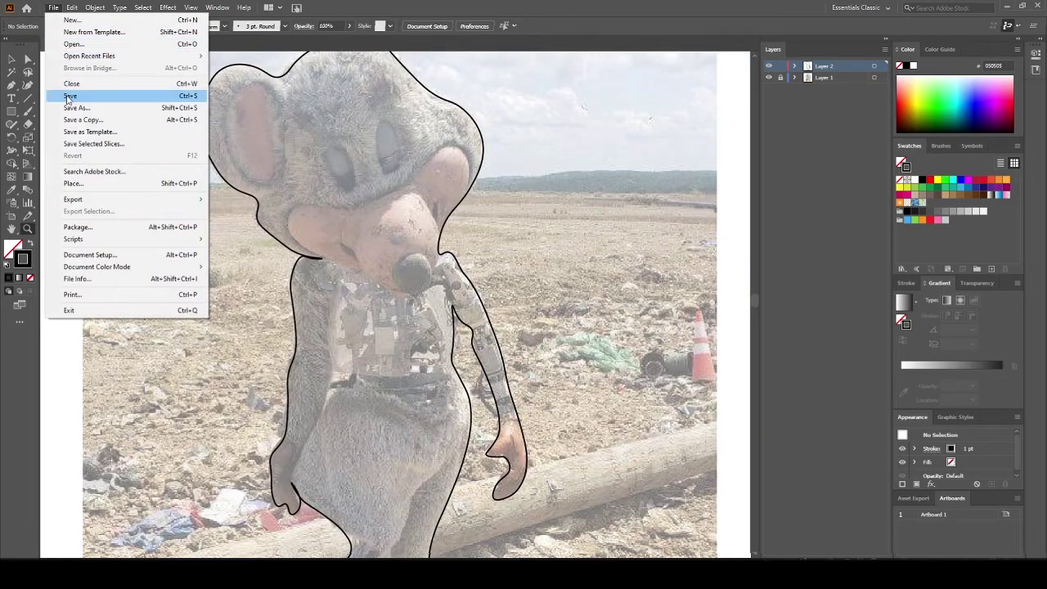
key("Escape")
key("ctrl+s")
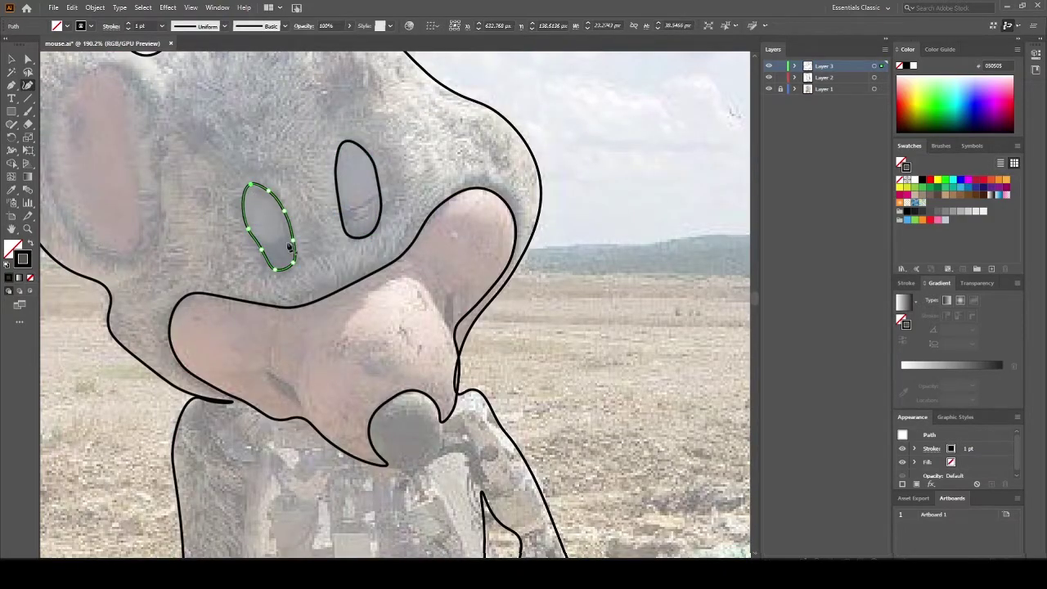
Trace the inner ear on Layer 3 as a closed curved shape
scroll(360, 174, "up", 1)
scroll(362, 269, "down", 4)
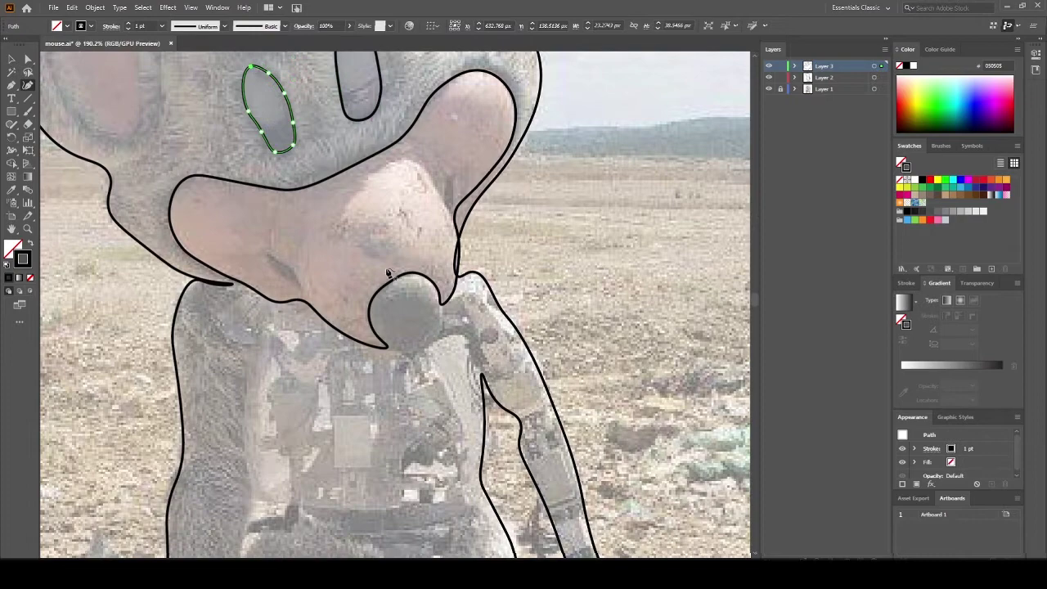
scroll(389, 273, "down", 4)
scroll(391, 311, "up", 3)
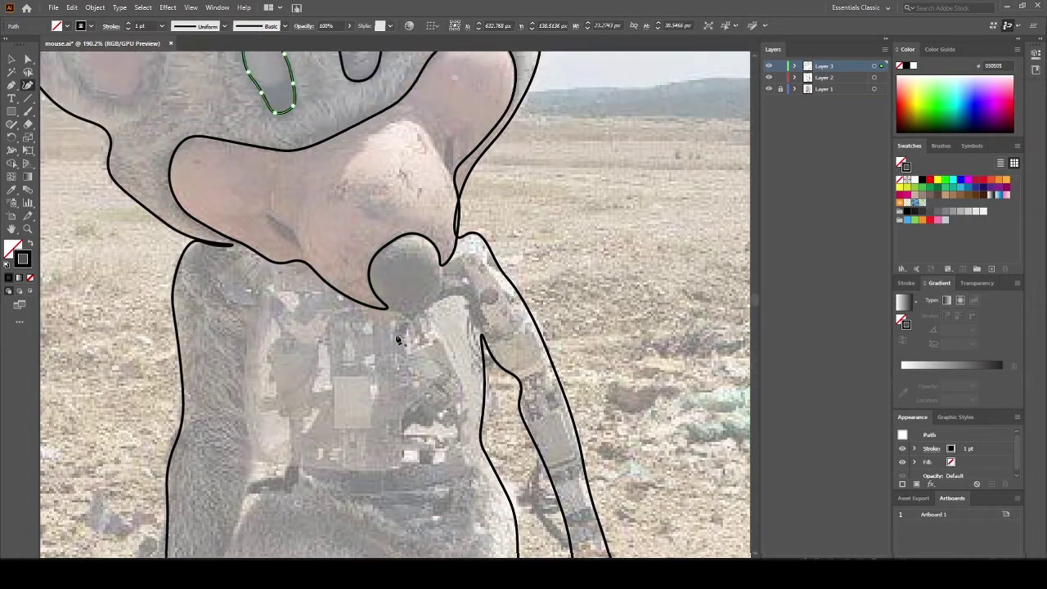
scroll(392, 332, "up", 1)
scroll(264, 203, "up", 4)
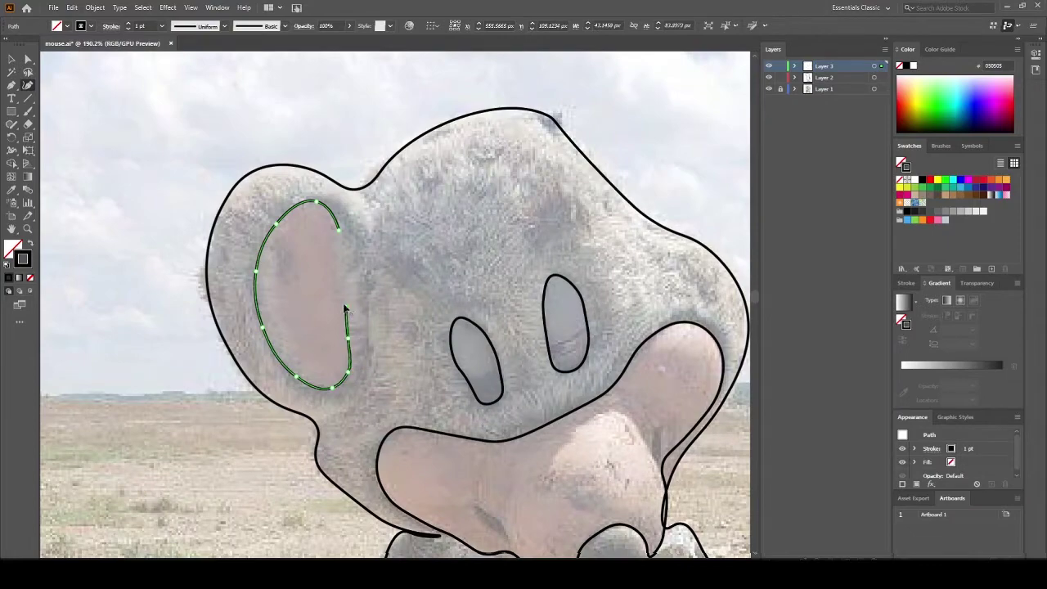
left_click(338, 230)
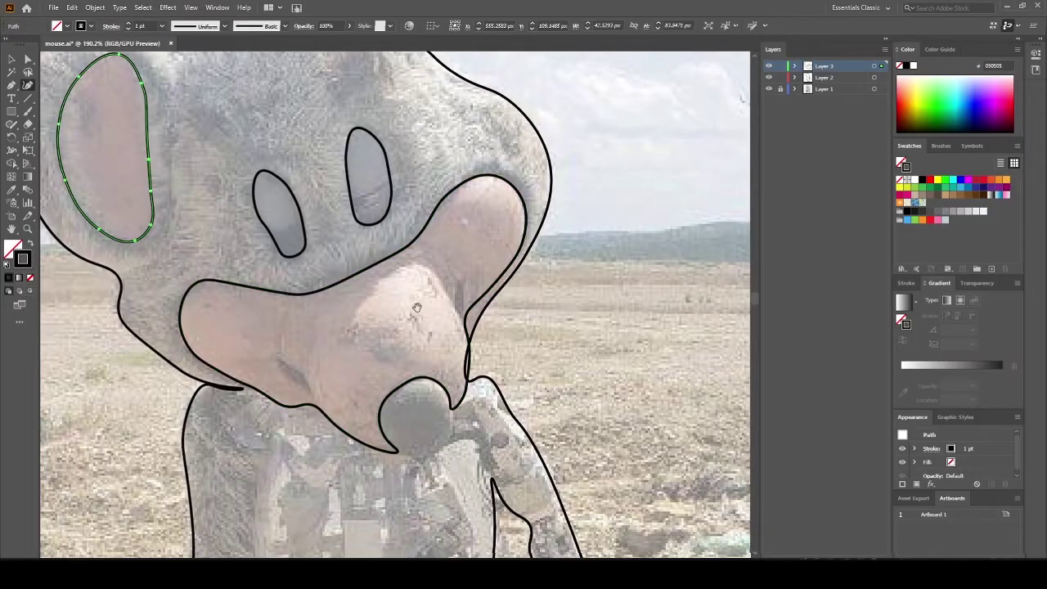
Trace the lower curve of the nose to complete its circle, and deselect the path
left_click_drag(416, 308, 365, 248)
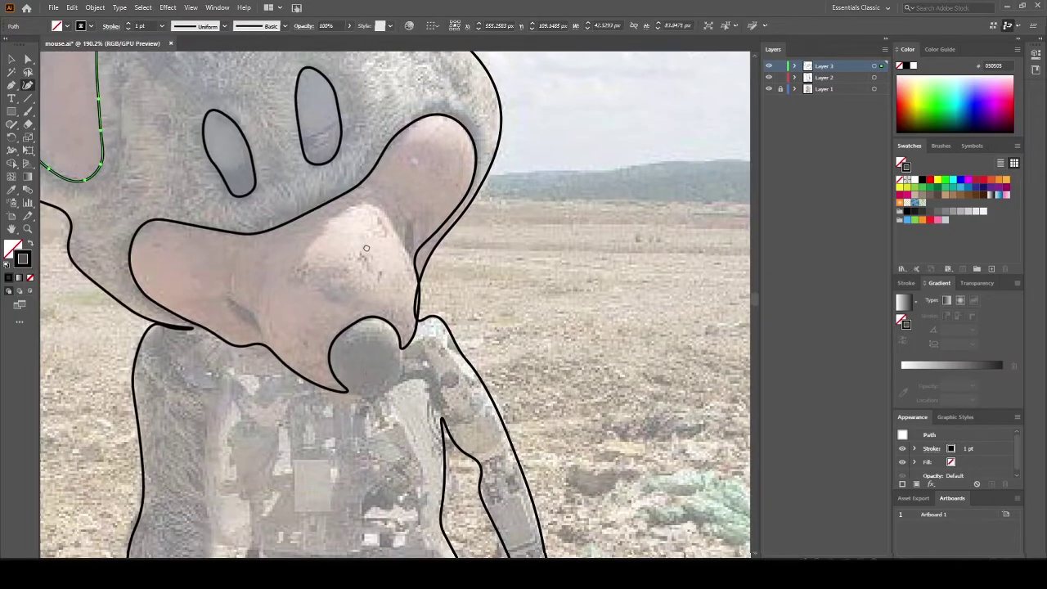
left_click_drag(366, 388, 278, 277)
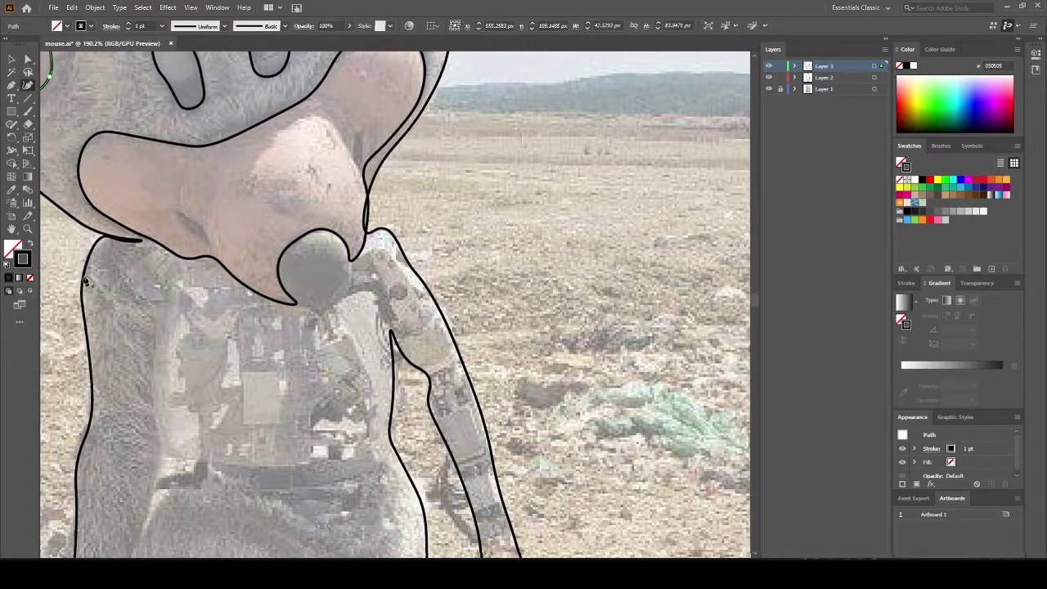
left_click(27, 230)
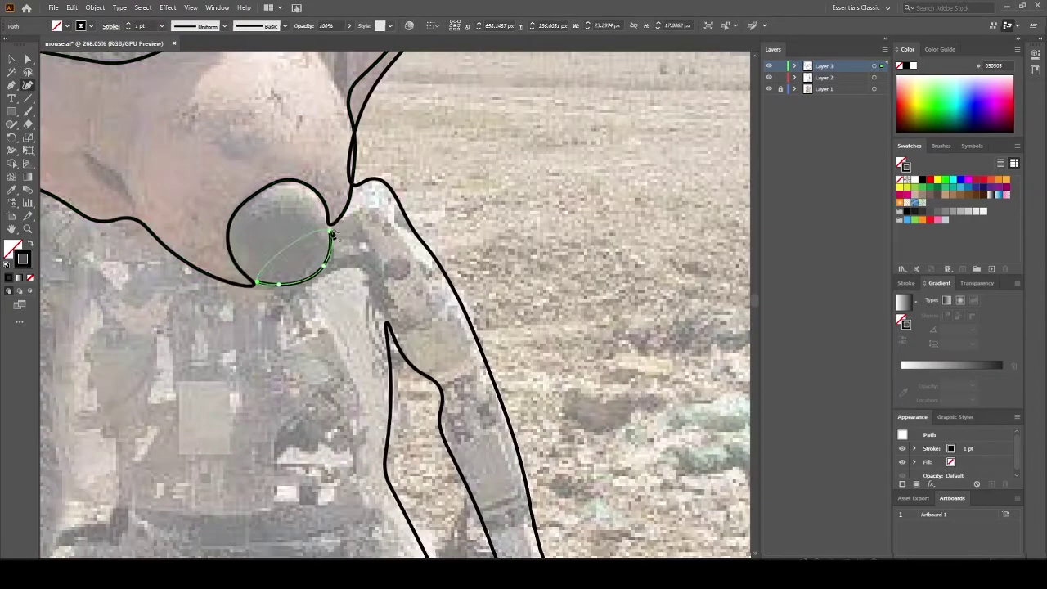
left_click(329, 220)
left_click_drag(279, 284, 254, 282)
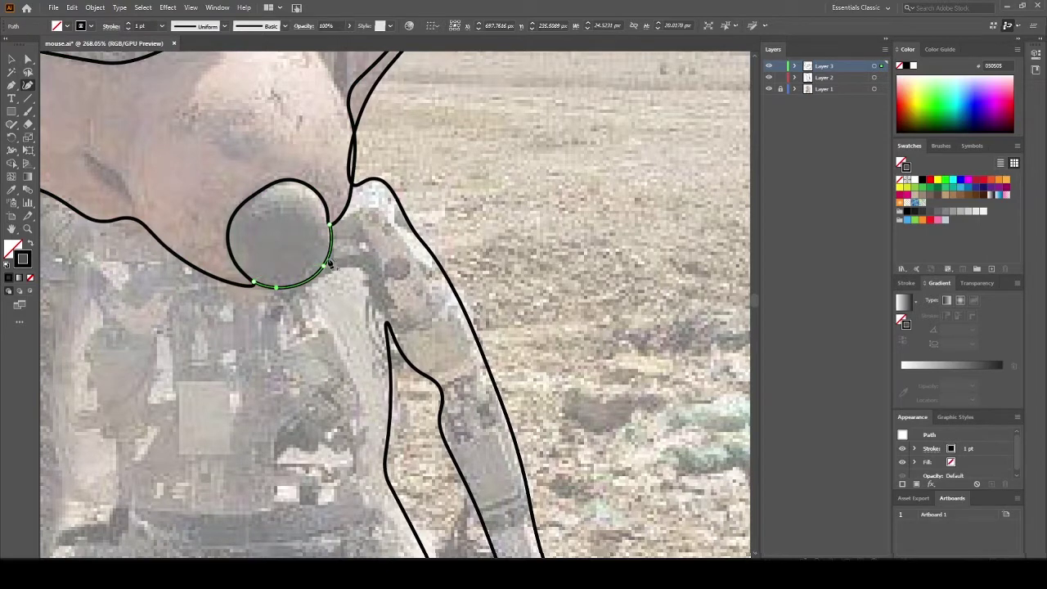
left_click(11, 59)
left_click(215, 169)
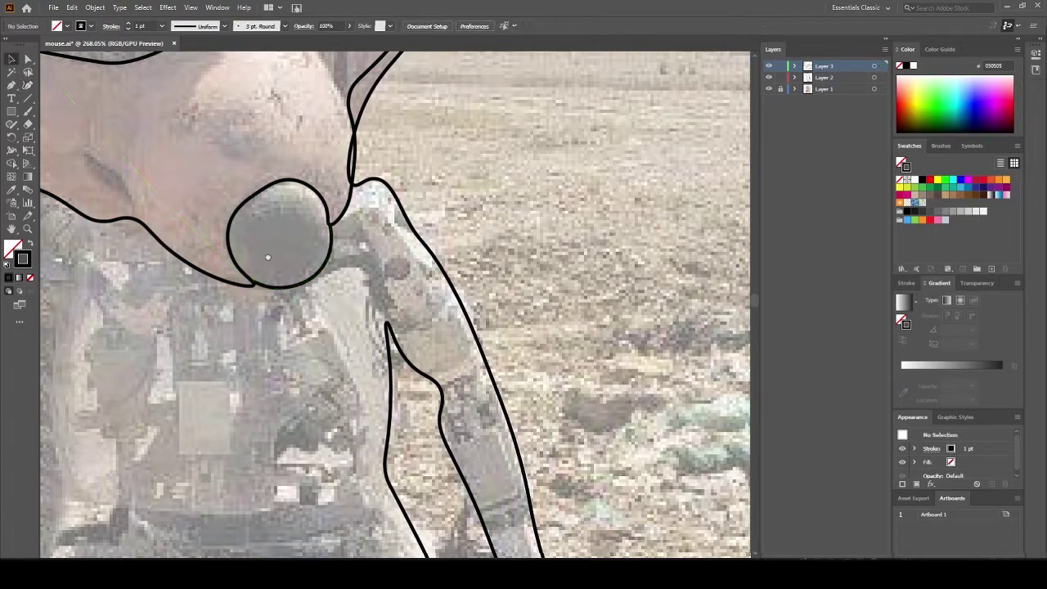
Delete the hanging arm's anchor points from the body outline on Layer 2
left_click_drag(266, 327, 372, 281)
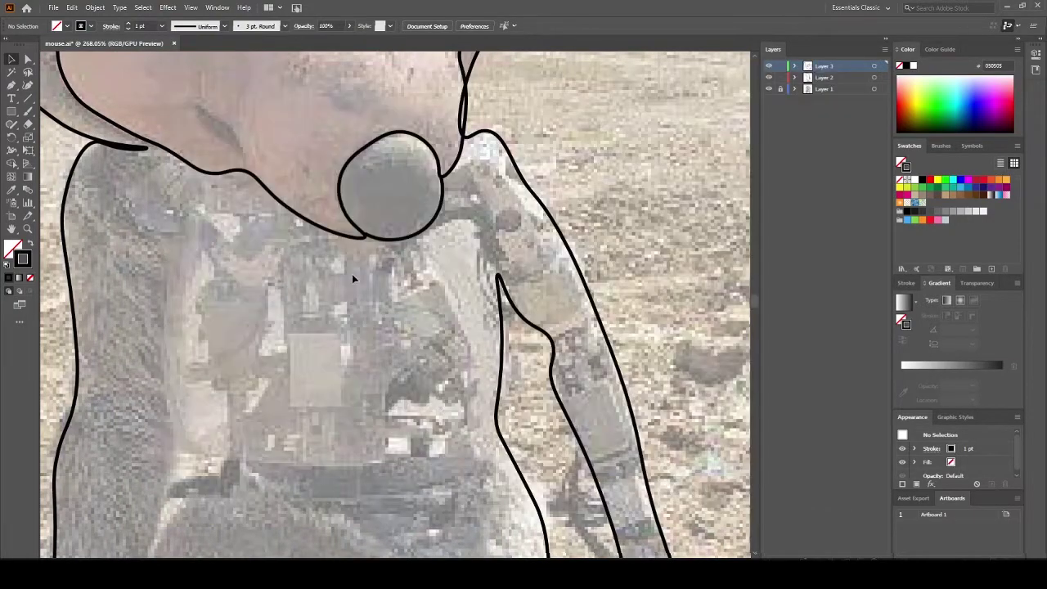
left_click(28, 85)
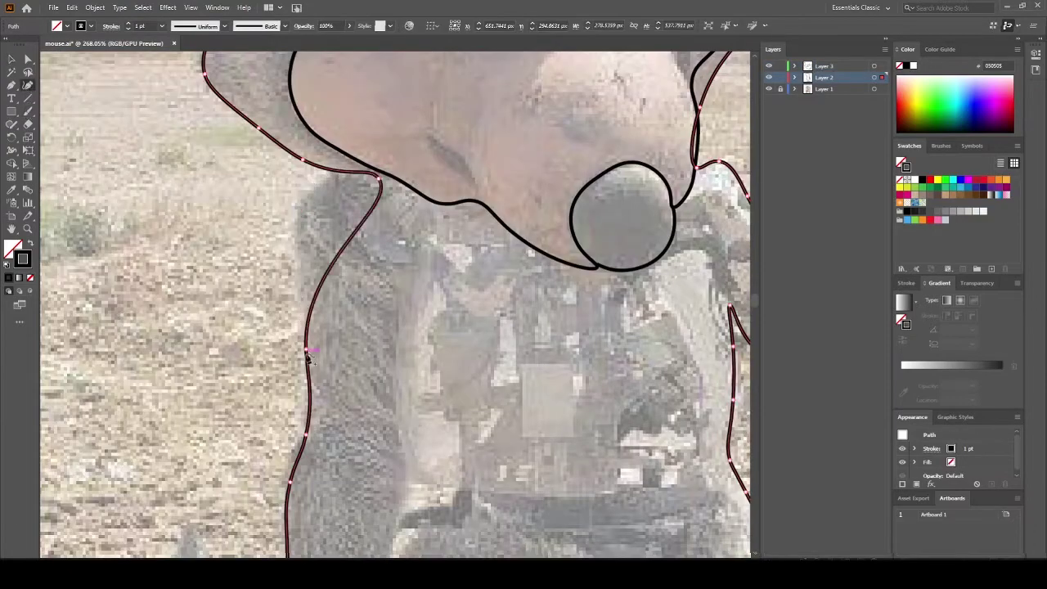
left_click(306, 350)
key("Delete")
left_click(339, 293)
key("Delete")
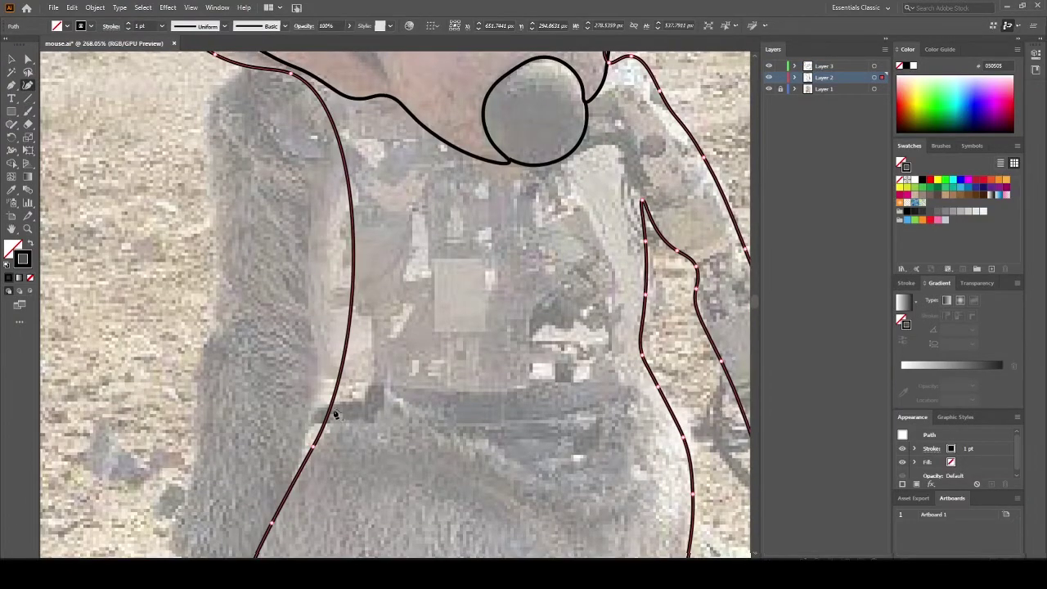
Reshape the body outline along the torso and waist where the hanging arm was removed
left_click_drag(331, 413, 341, 422)
left_click_drag(367, 400, 373, 418)
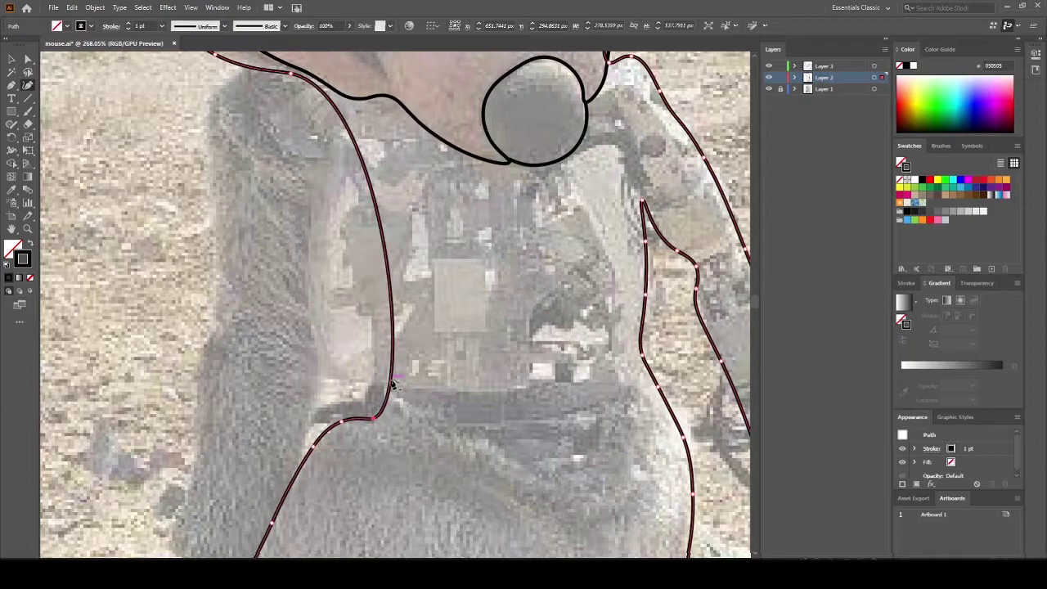
left_click(382, 370)
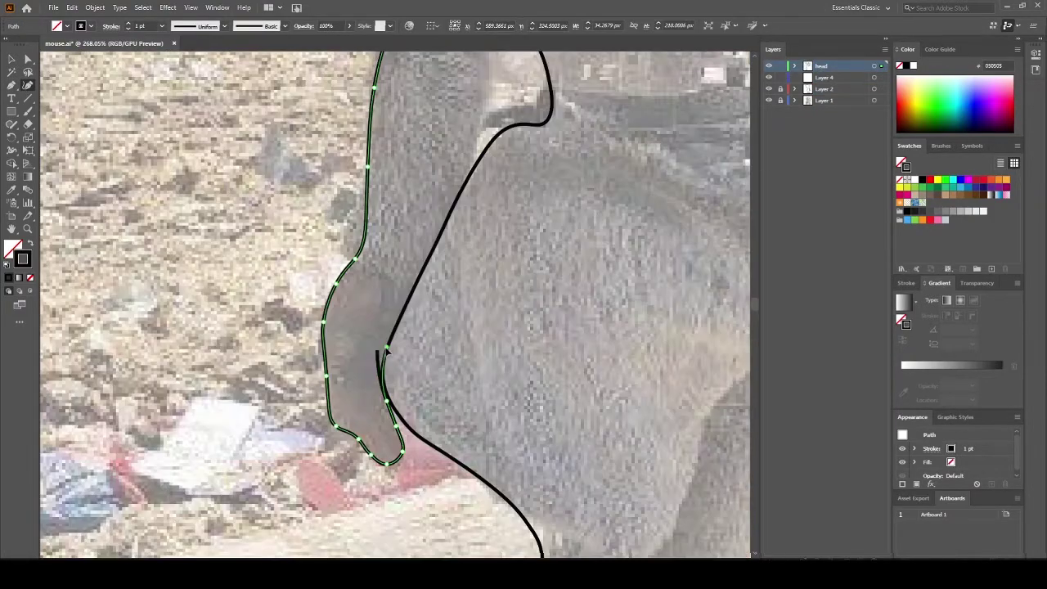
Finish the inner edge of the separate hanging-arm path where the hand meets the hip
left_click_drag(417, 286, 397, 344)
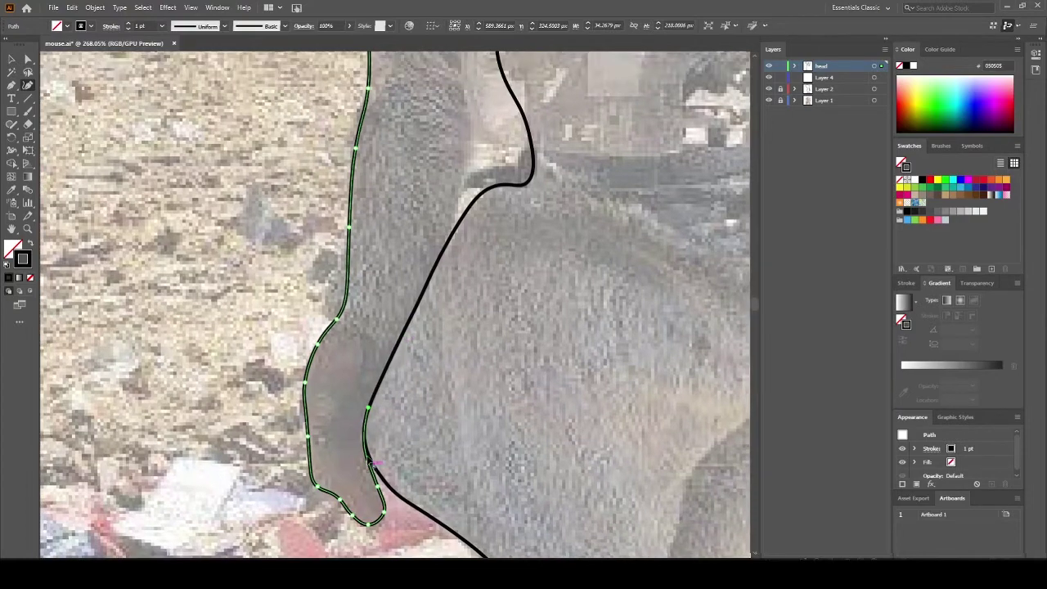
left_click(384, 400)
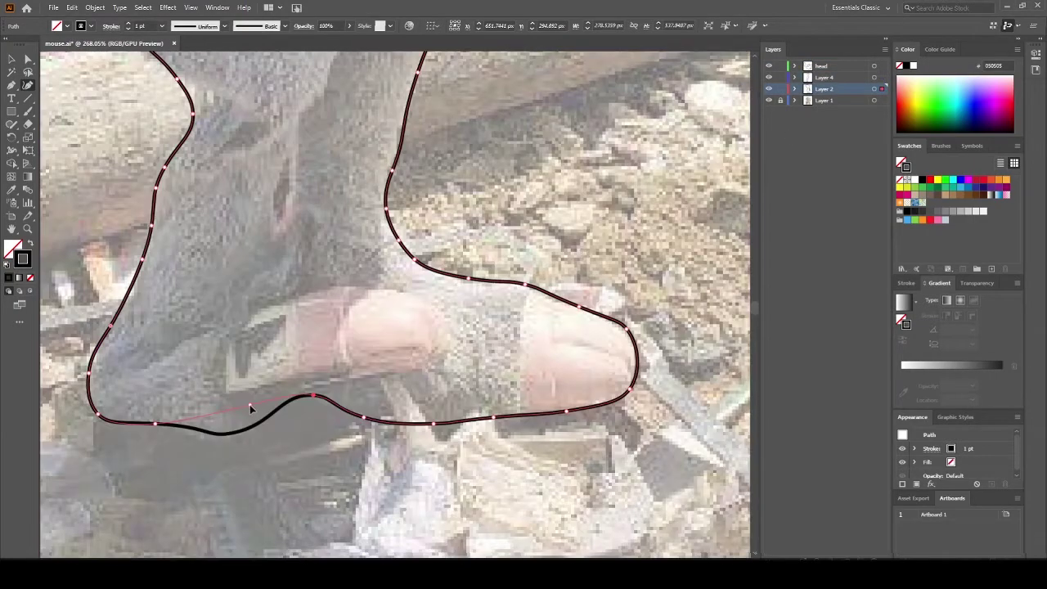
Reshape the foot portion of the body outline on Layer 2 to follow only the near foot
left_click_drag(250, 404, 249, 404)
left_click_drag(364, 418, 390, 376)
left_click_drag(433, 424, 438, 360)
left_click_drag(494, 417, 453, 325)
left_click(566, 411)
key("Delete")
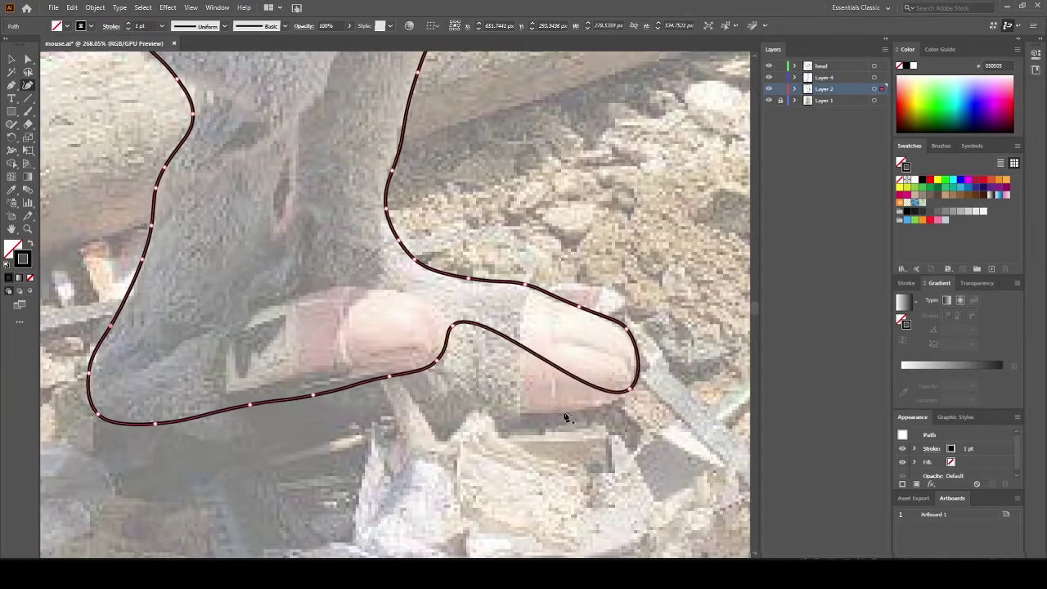
left_click_drag(626, 329, 421, 297)
mouse_move(579, 307)
left_mouse_down()
mouse_move(387, 292)
mouse_move(471, 280)
left_mouse_up()
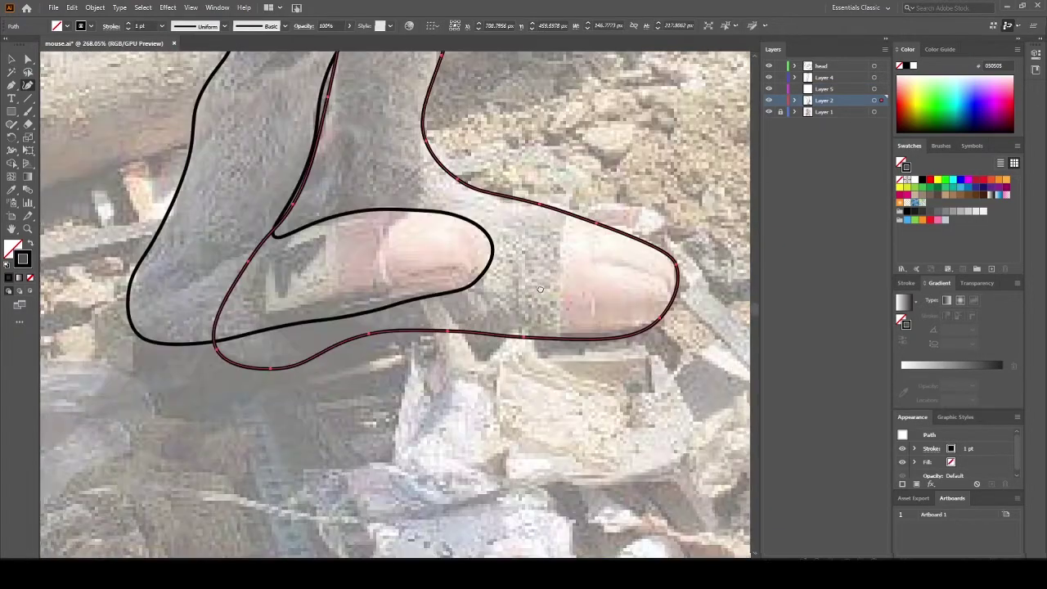
Move the far leg's path from Layer 2 to a new Layer 6 beneath it, and deselect everything
left_click_drag(540, 289, 504, 337)
left_click(793, 101)
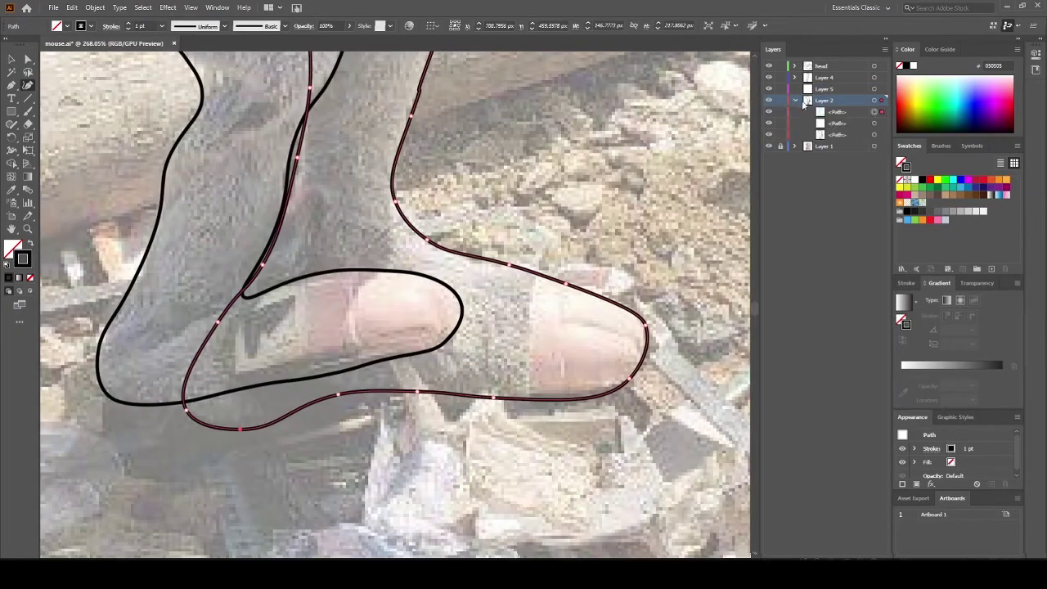
left_click(835, 112)
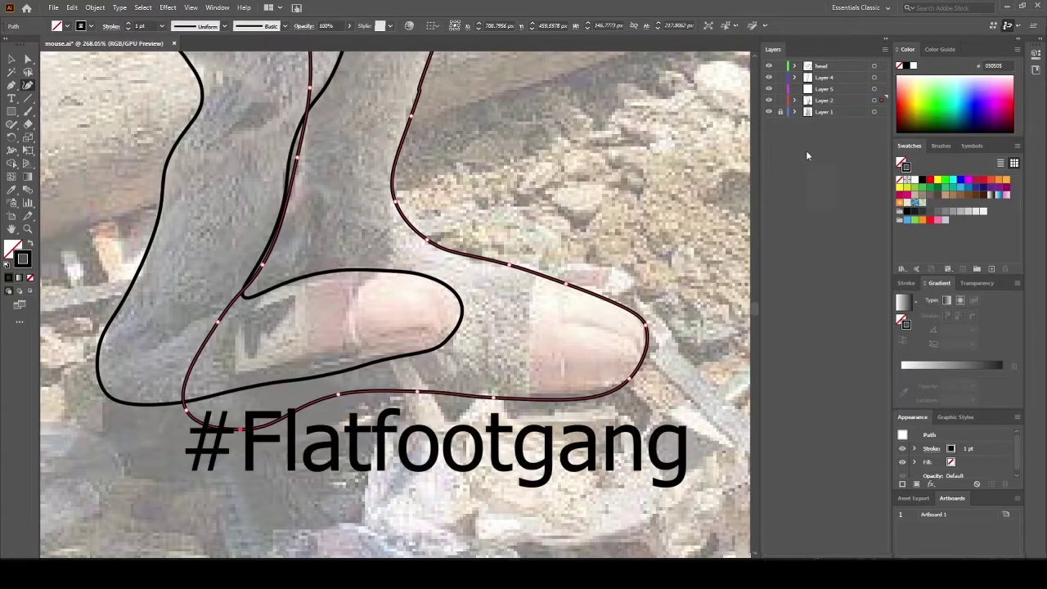
left_click(815, 111)
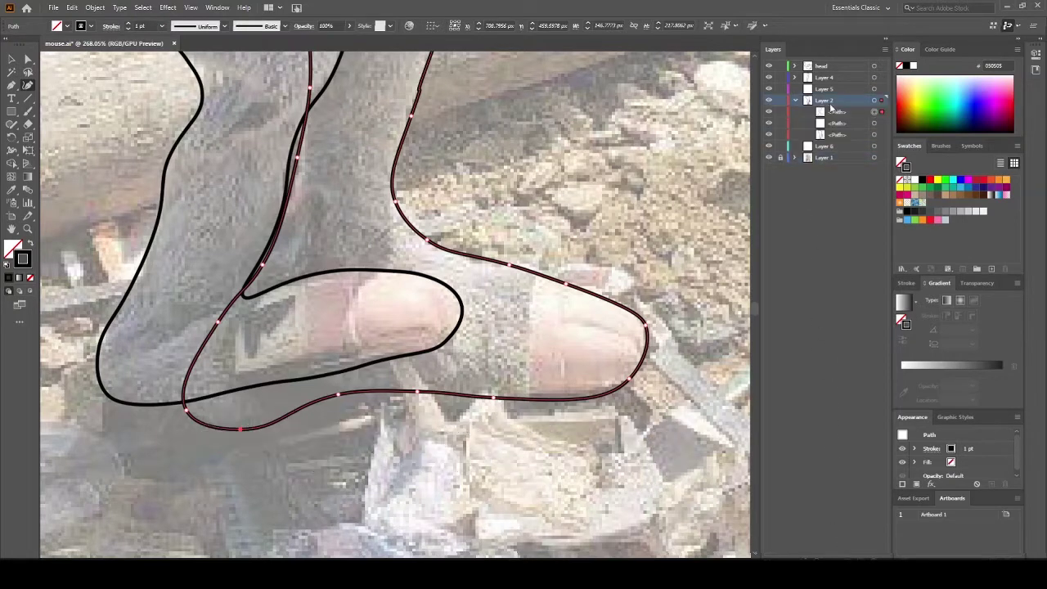
key("ctrl+shift+a")
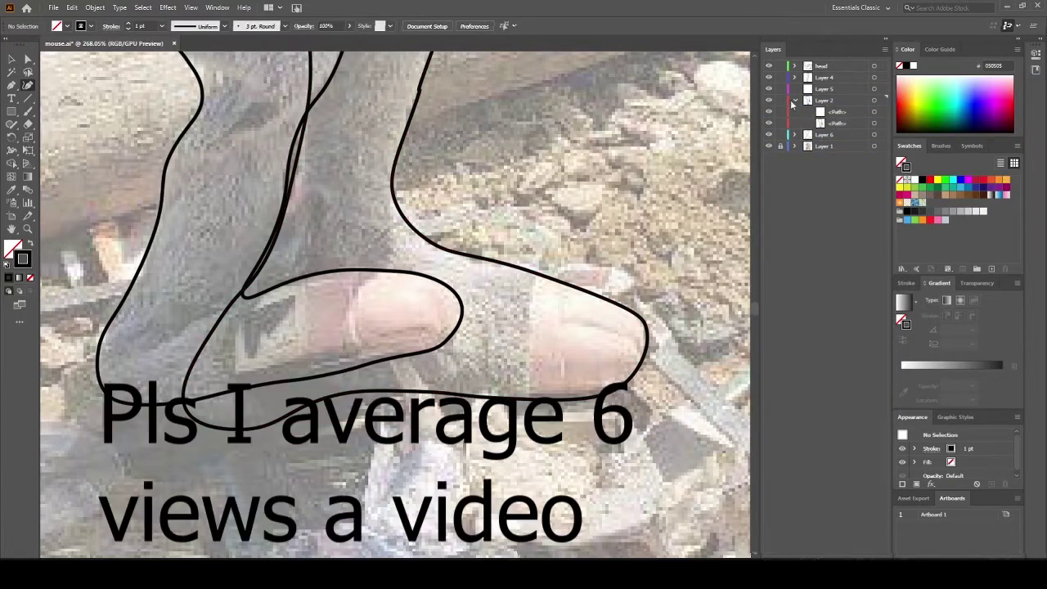
left_click(795, 100)
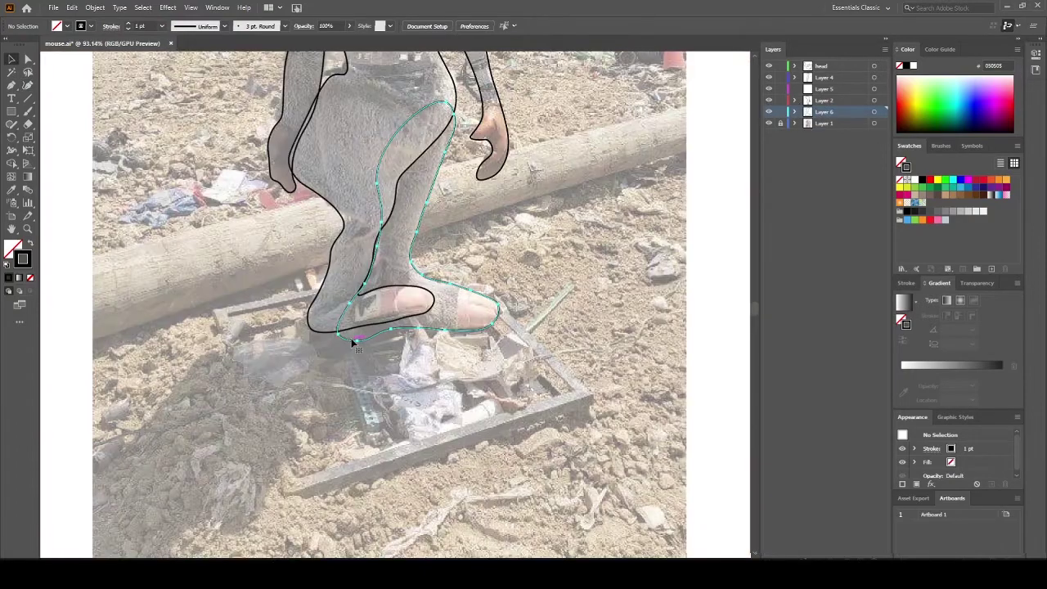
Fill the far leg and the hanging arm with red and the body with yellow
double_click(12, 248)
left_click(811, 243)
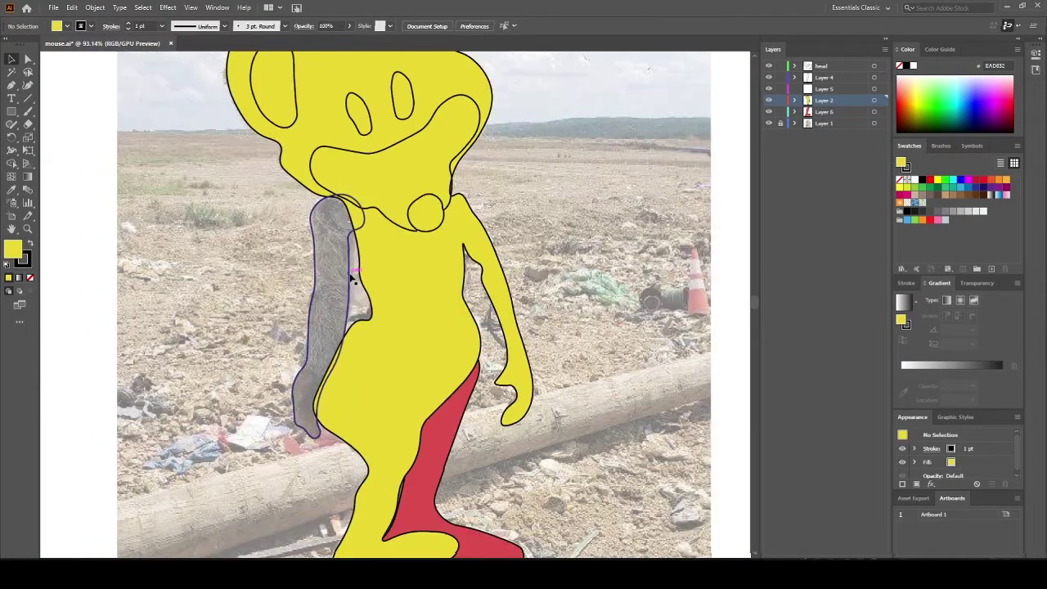
left_click(345, 286)
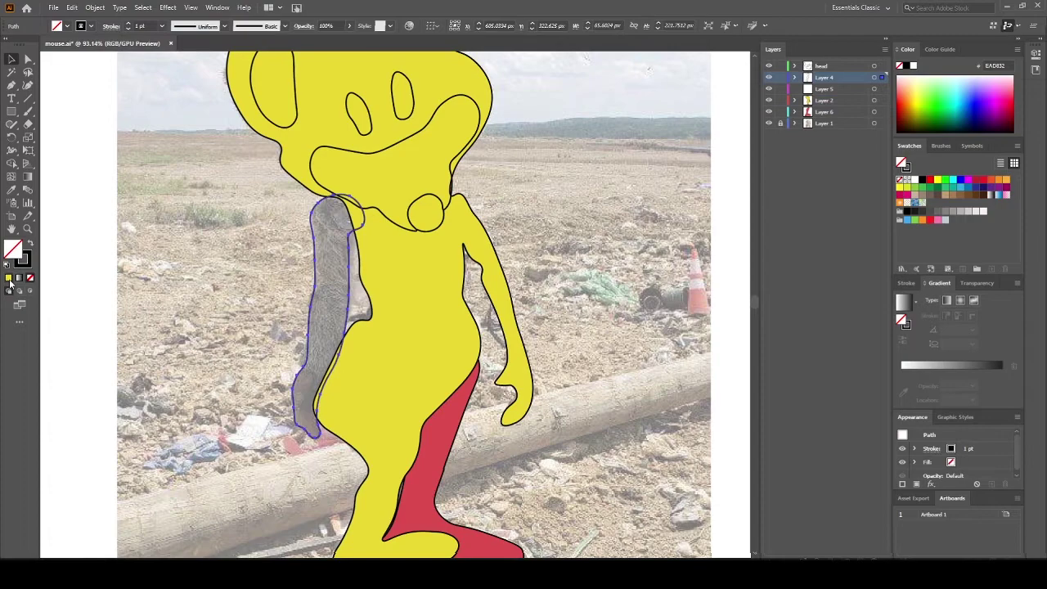
left_click(9, 278)
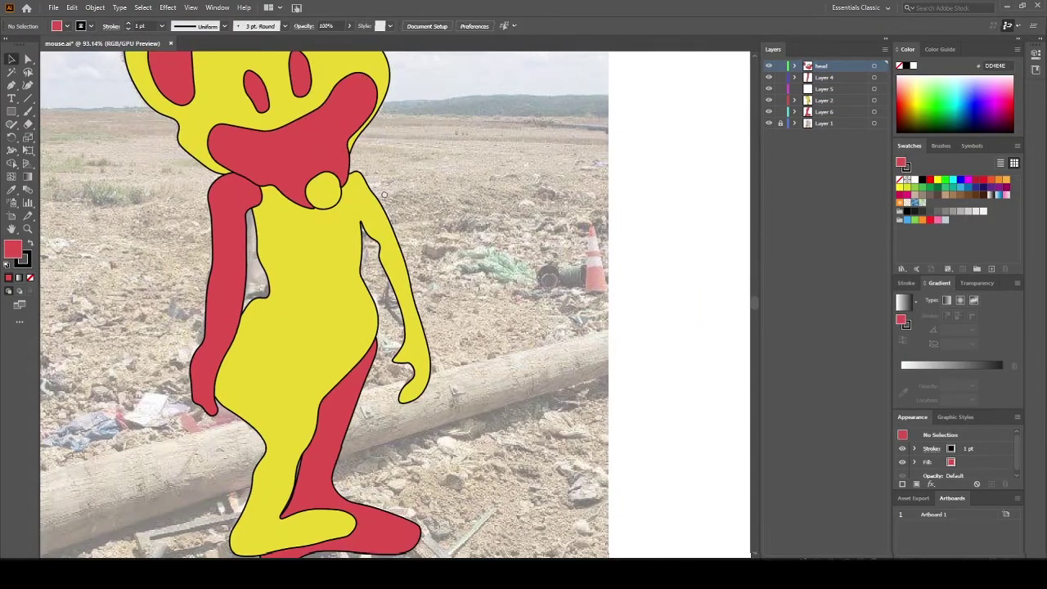
left_click_drag(385, 195, 460, 240)
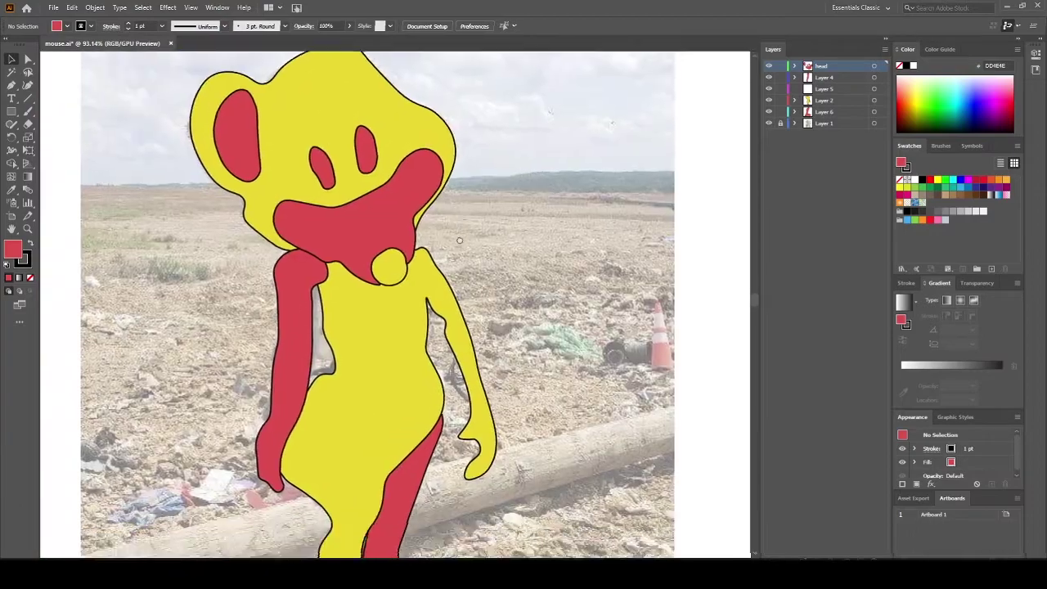
scroll(460, 240, "left", 1)
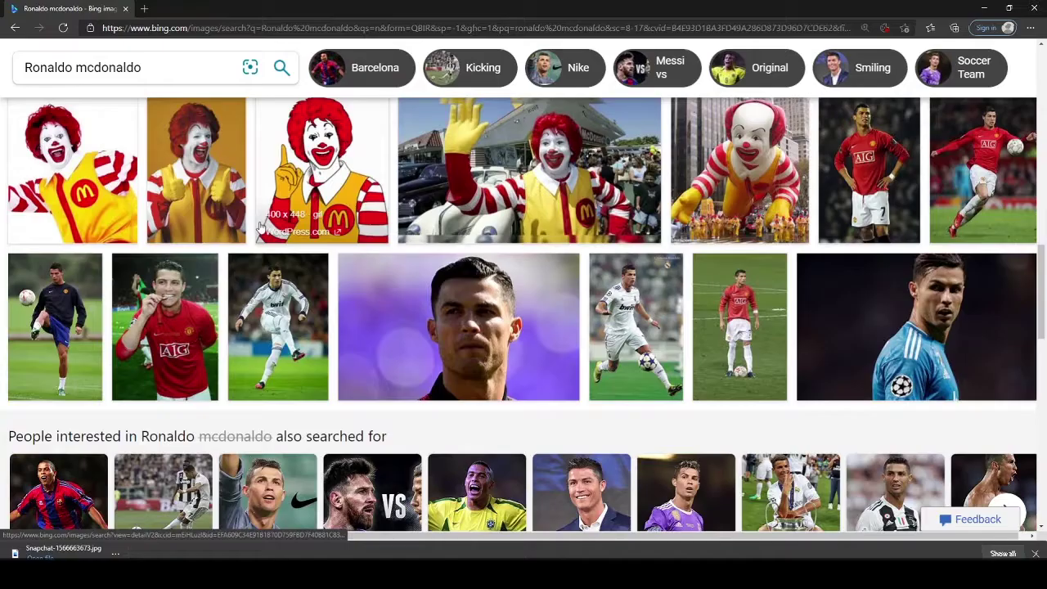
Browse the Bing image results for Ronald McDonald and the Hamburglar for mascot reference pictures
scroll(524, 328, "down", 5)
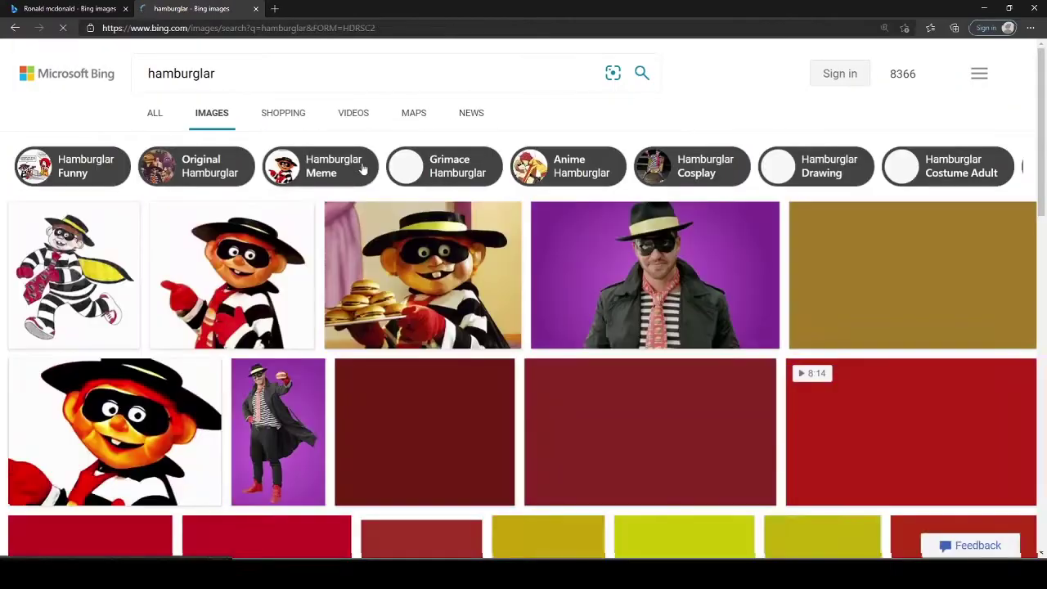
scroll(388, 357, "down", 8)
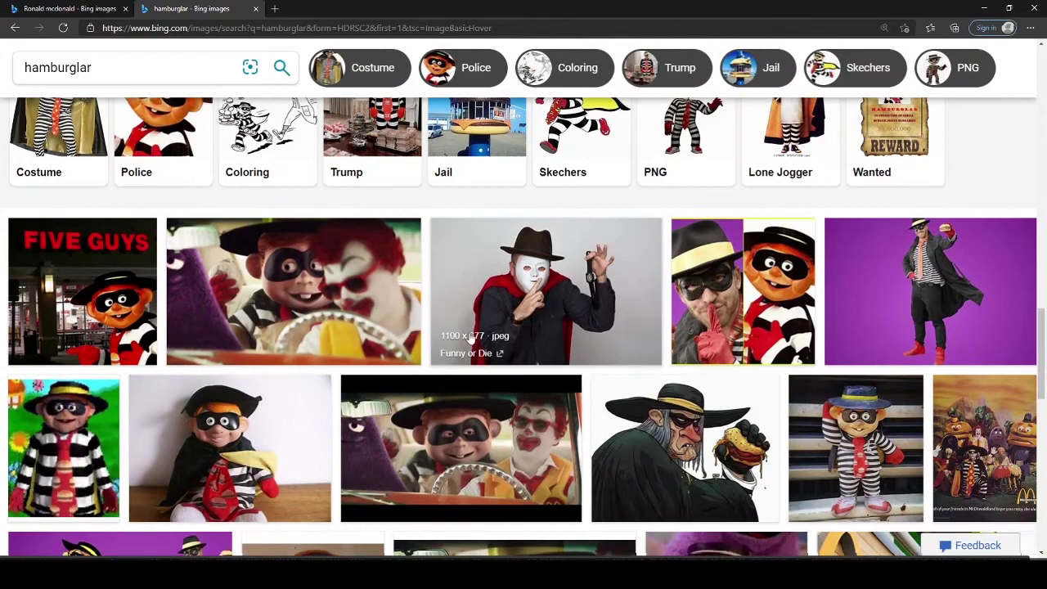
scroll(388, 358, "down", 2)
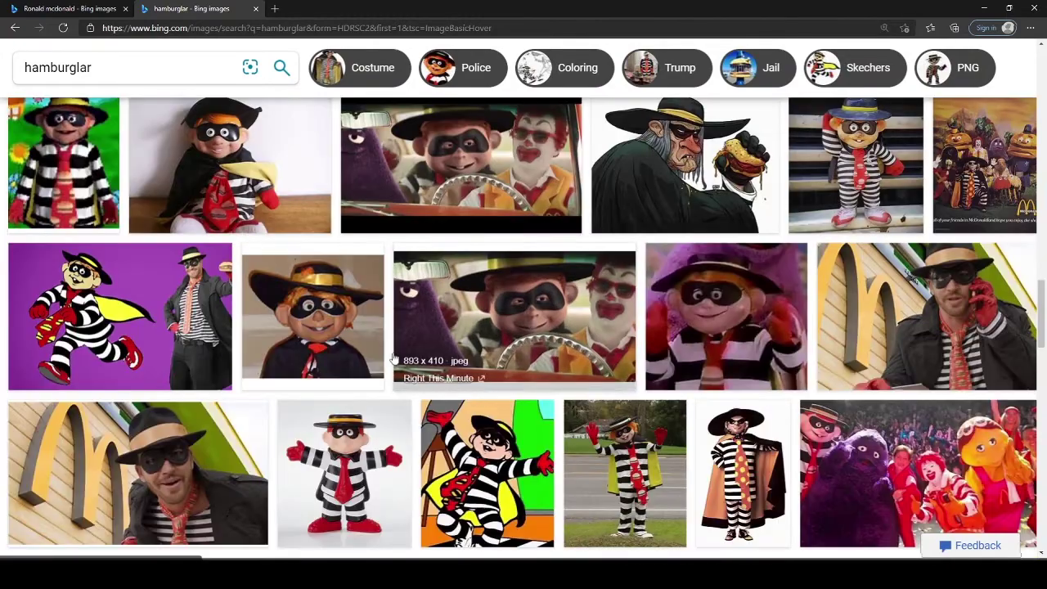
scroll(346, 339, "down", 1)
scroll(346, 339, "down", 1)
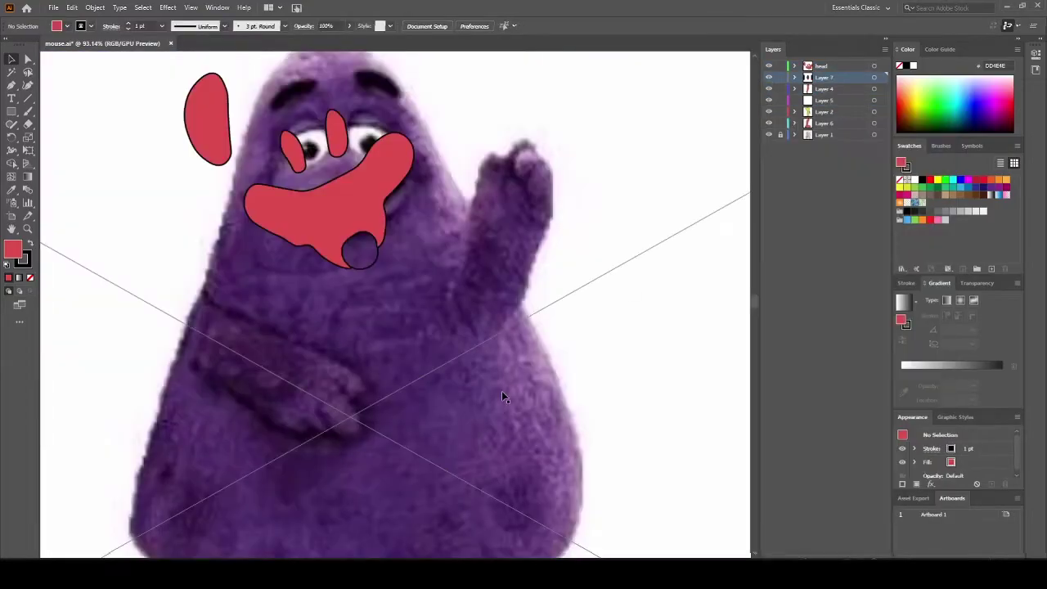
Scale and tilt the Grimace photo on Layer 7 so its face lines up with the traced mouse's face
left_click(282, 359)
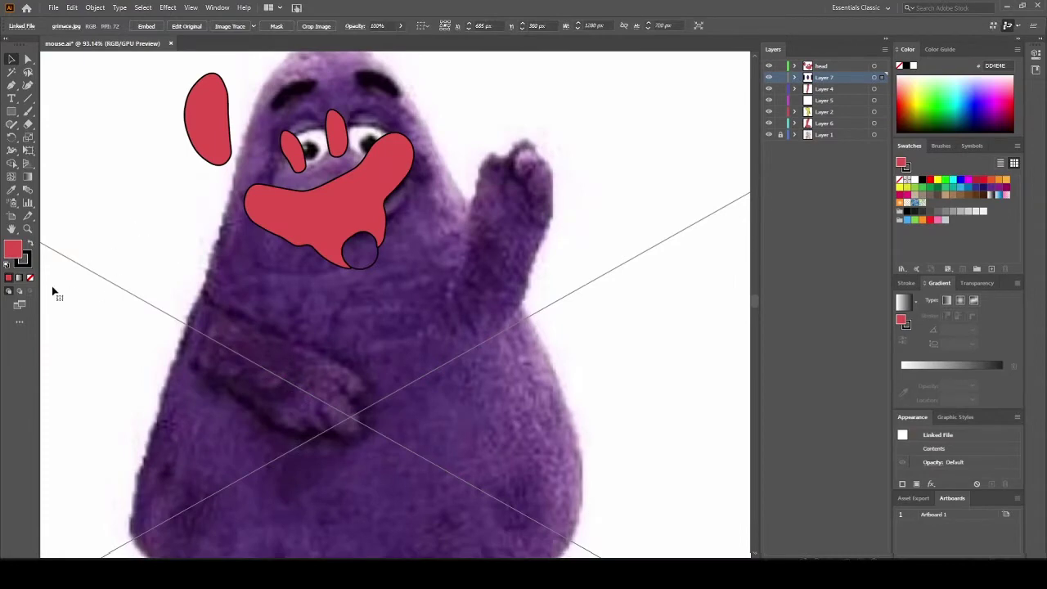
key("z")
left_click_drag(371, 261, 395, 290)
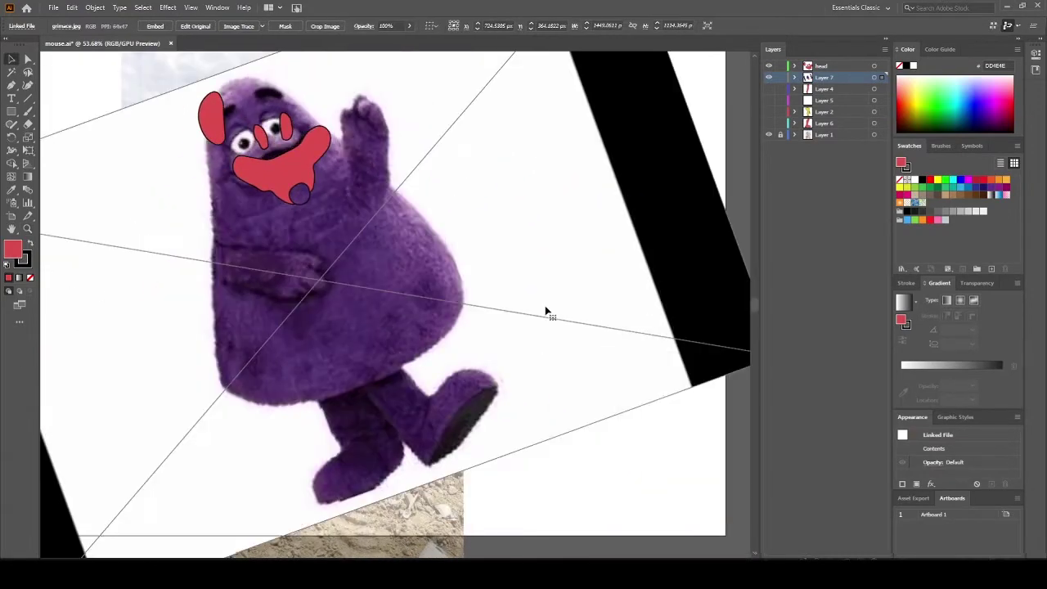
right_click(545, 306)
left_click(704, 413)
key("Return")
key("ctrl+z")
Rotate the selected Grimace photo slightly with the Rotate transform so its face aligns with the traced head shapes
right_click(478, 354)
mouse_move(521, 450)
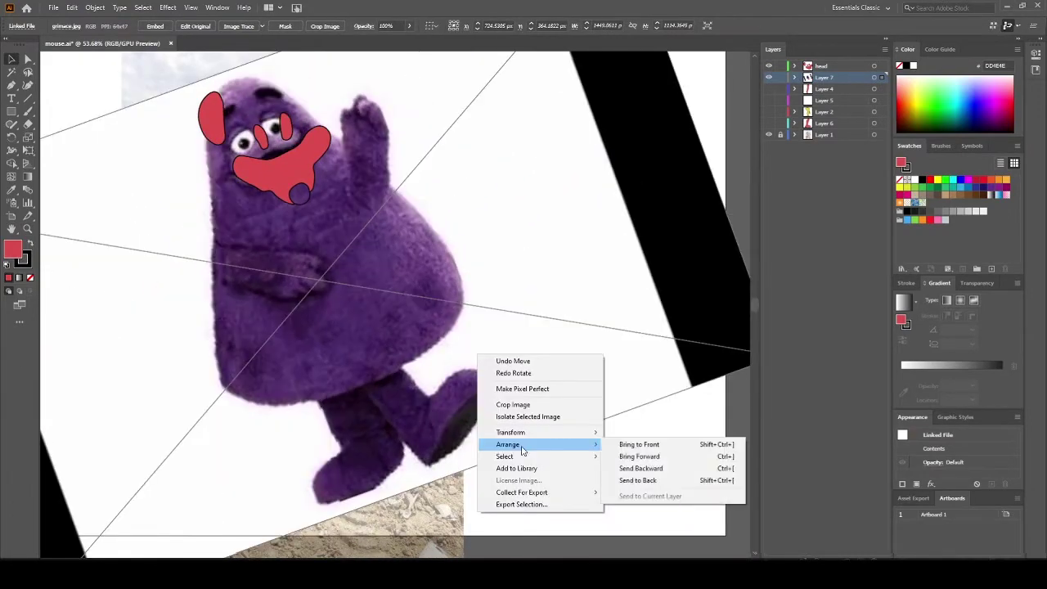
mouse_move(567, 435)
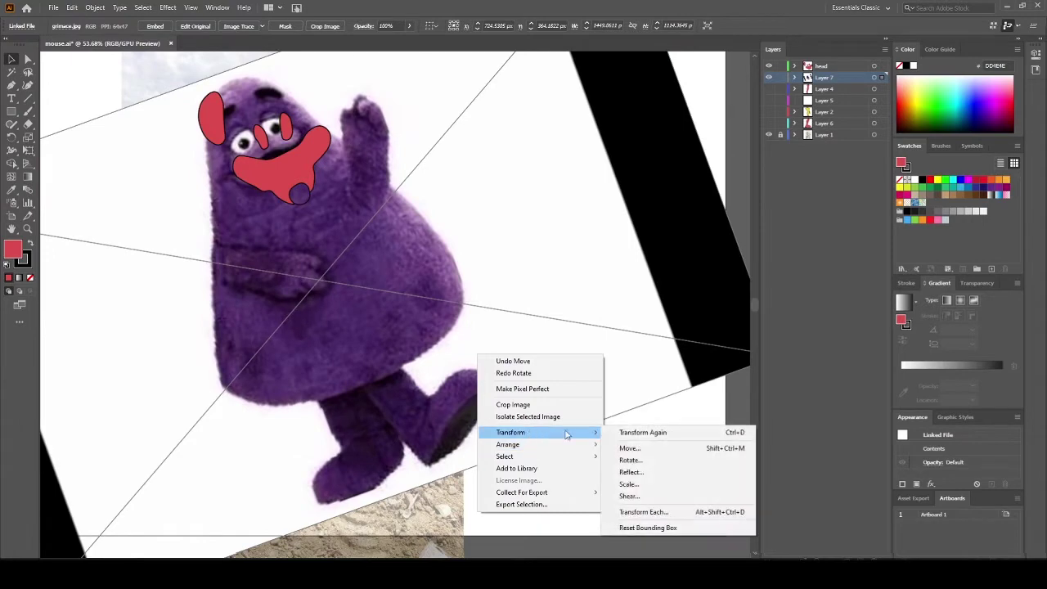
left_click(633, 460)
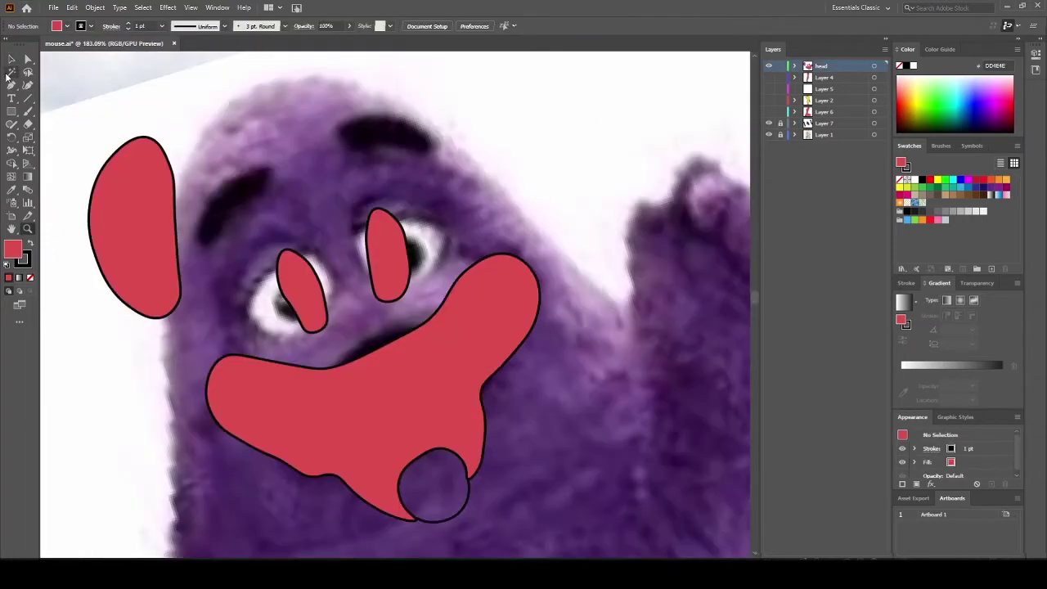
Replace the two narrow red eye shapes on the head layer with round eyes over Grimace's eyes
left_click(281, 286)
key("Delete")
left_click(382, 253)
key("Delete")
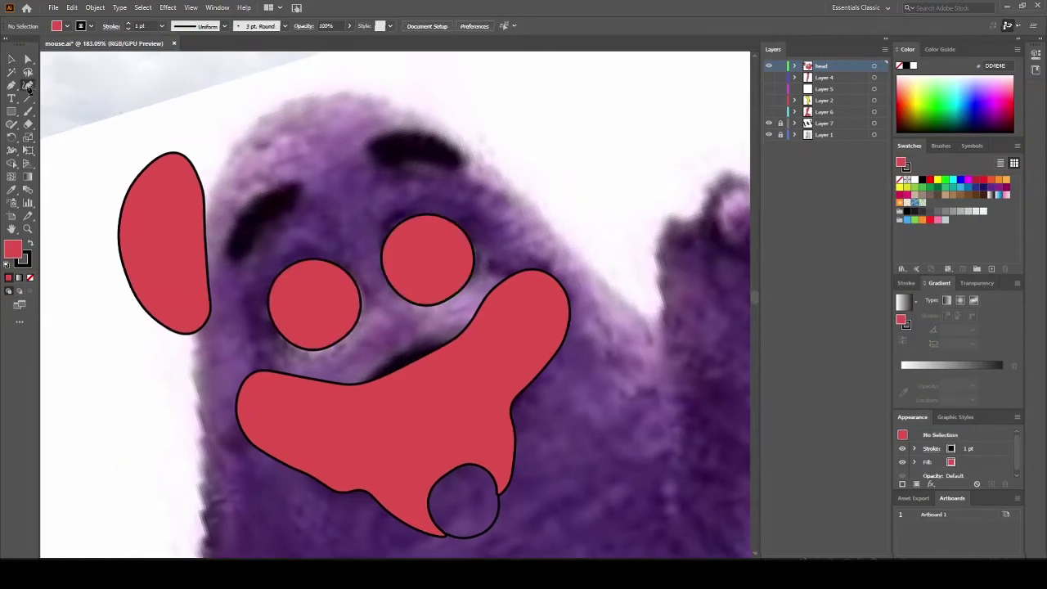
Trace curved eyebrow shapes over Grimace's brows on the head layer with the Curvature tool
left_click(27, 85)
left_click(299, 203)
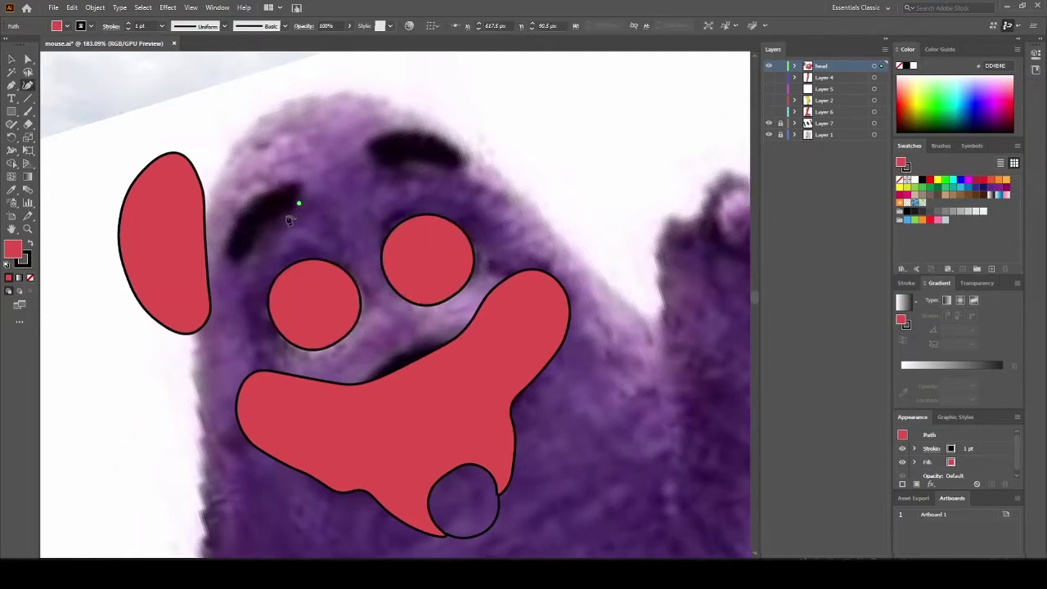
left_click(244, 243)
left_click(299, 203)
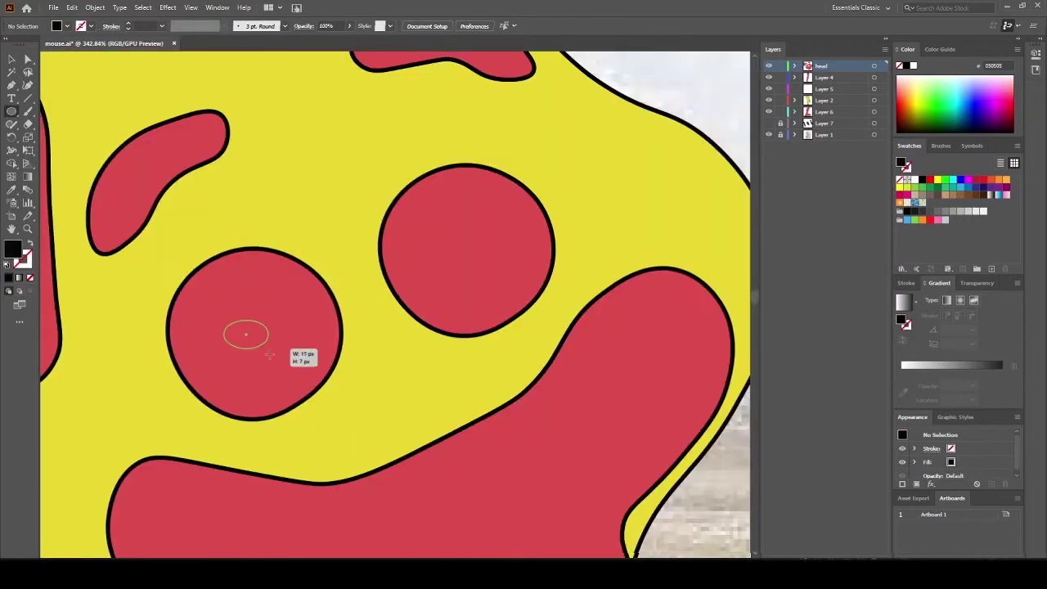
Draw a black strokeless pupil in each eye, and swap the fill and stroke of the circle under the mouth
mouse_move(265, 362)
left_mouse_down()
mouse_move(273, 370)
mouse_move(261, 348)
left_mouse_up()
key("v")
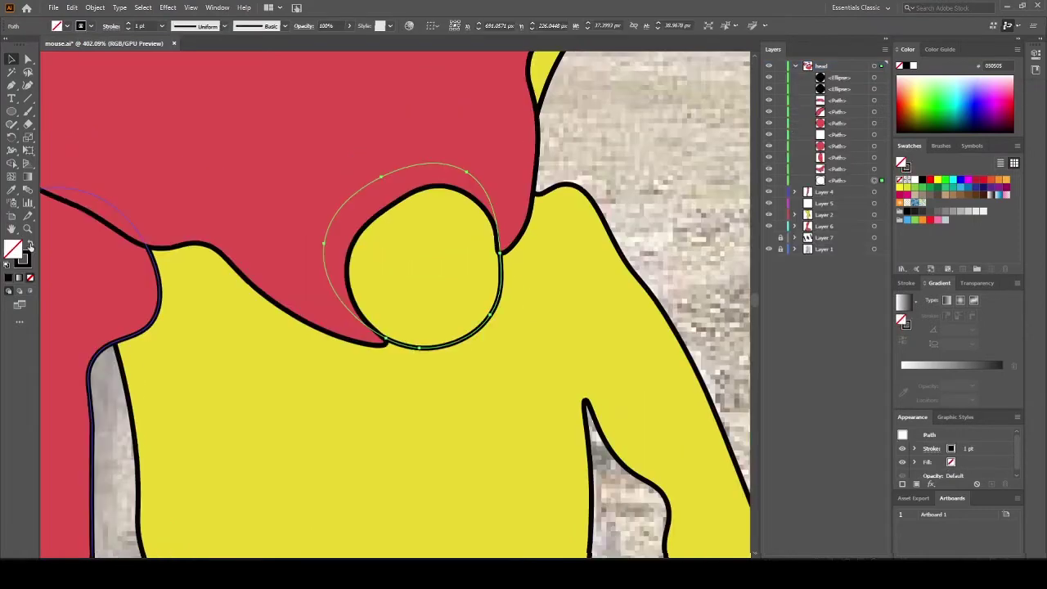
left_click(30, 245)
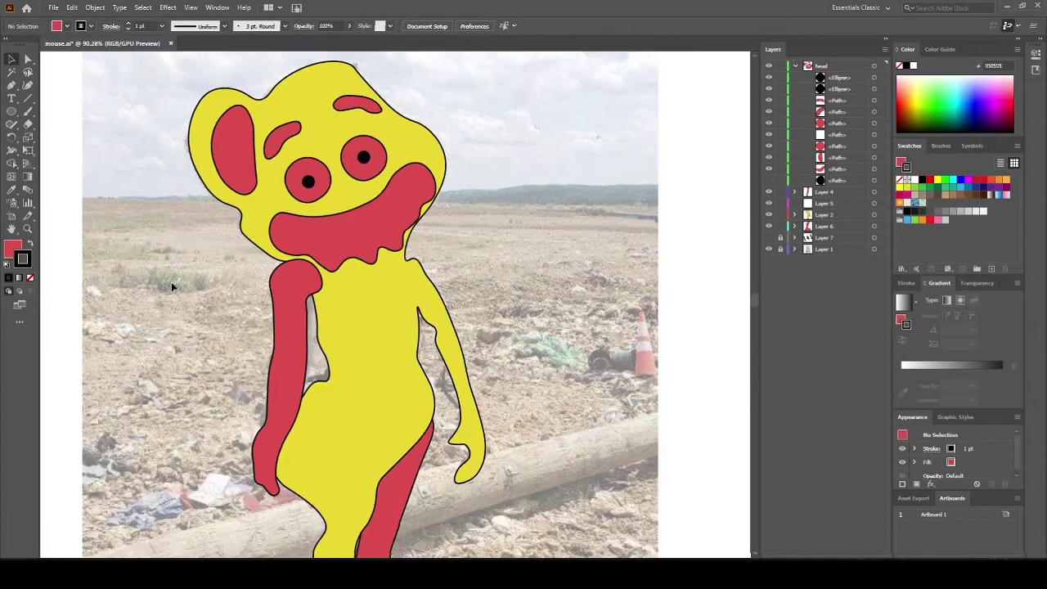
Reshape the mouth's upper edge into a wavy line and fill both eyebrows with black, without a stroke
left_click(27, 229)
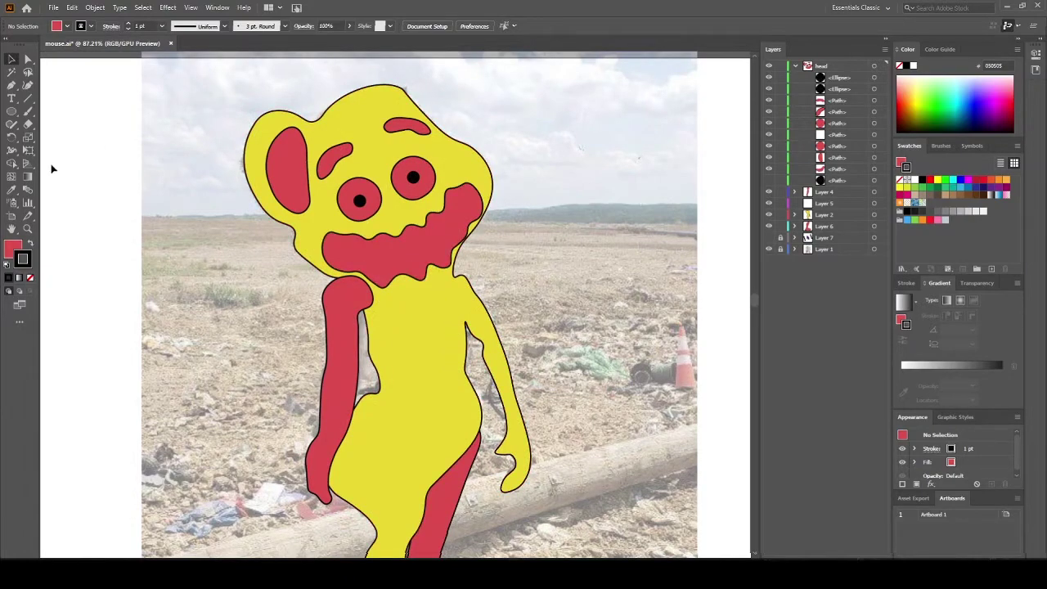
left_click(27, 229)
left_click(384, 221)
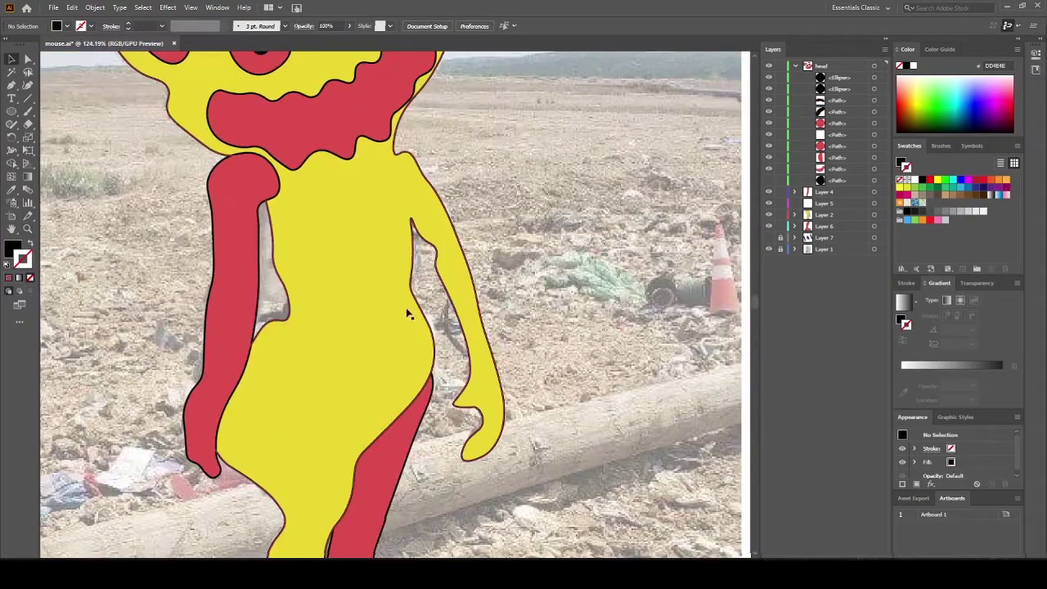
left_click_drag(409, 311, 432, 387)
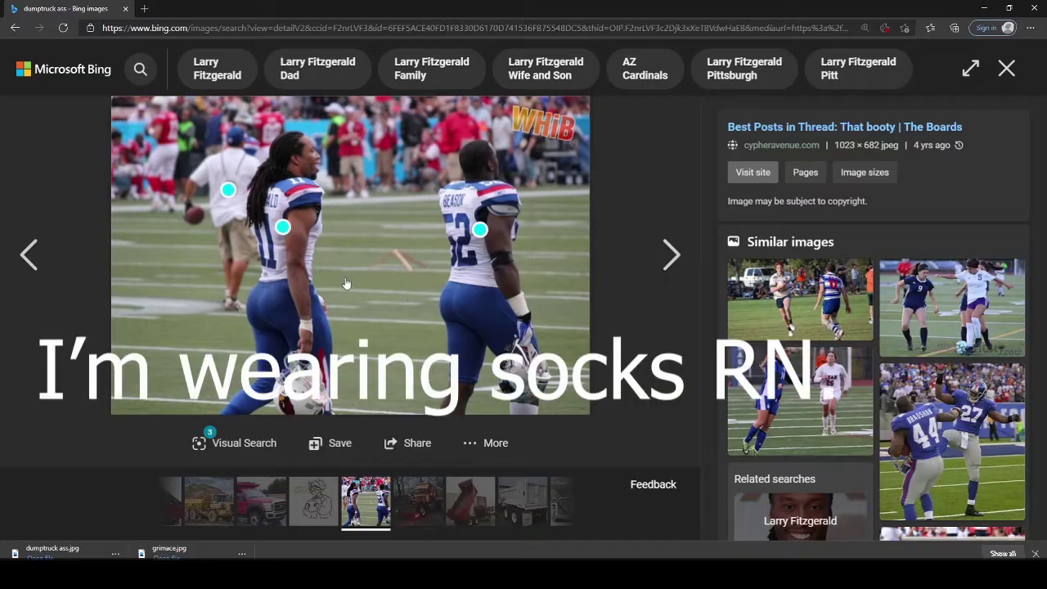
Save the photo of the two football players from the Bing image viewer as a body reference
right_click(344, 279)
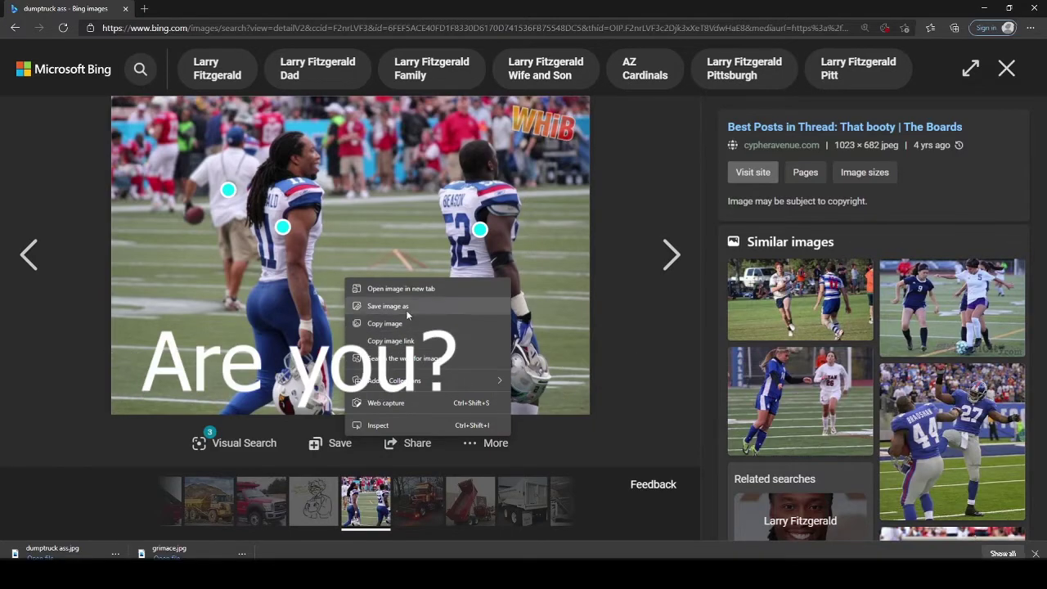
left_click(388, 306)
key("Return")
left_click(584, 292)
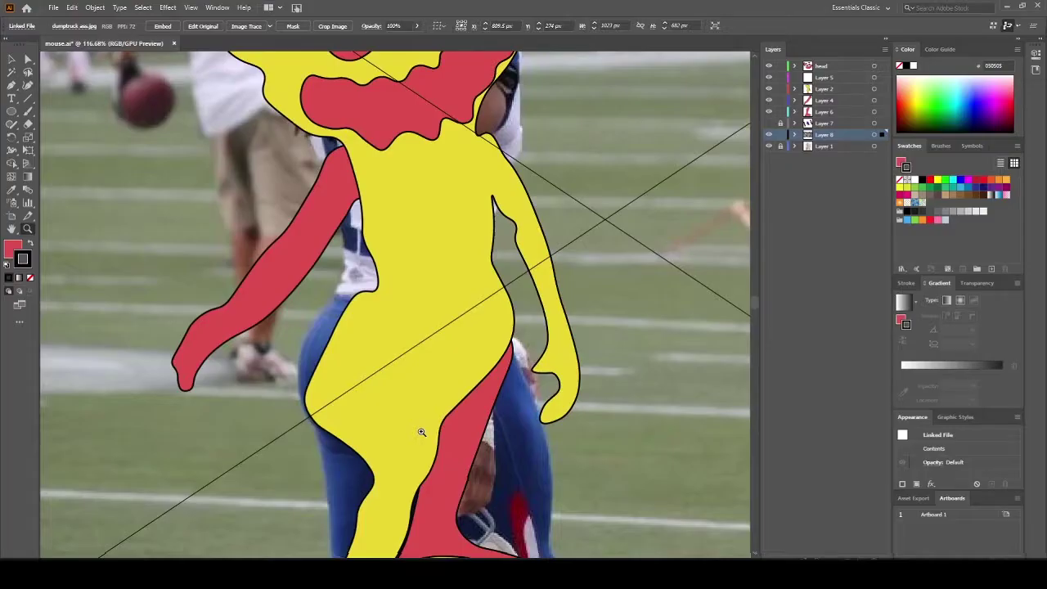
Reshape the rear hip curve of the body path on Layer 2 to follow the football player's outline
left_click_drag(421, 432, 415, 350)
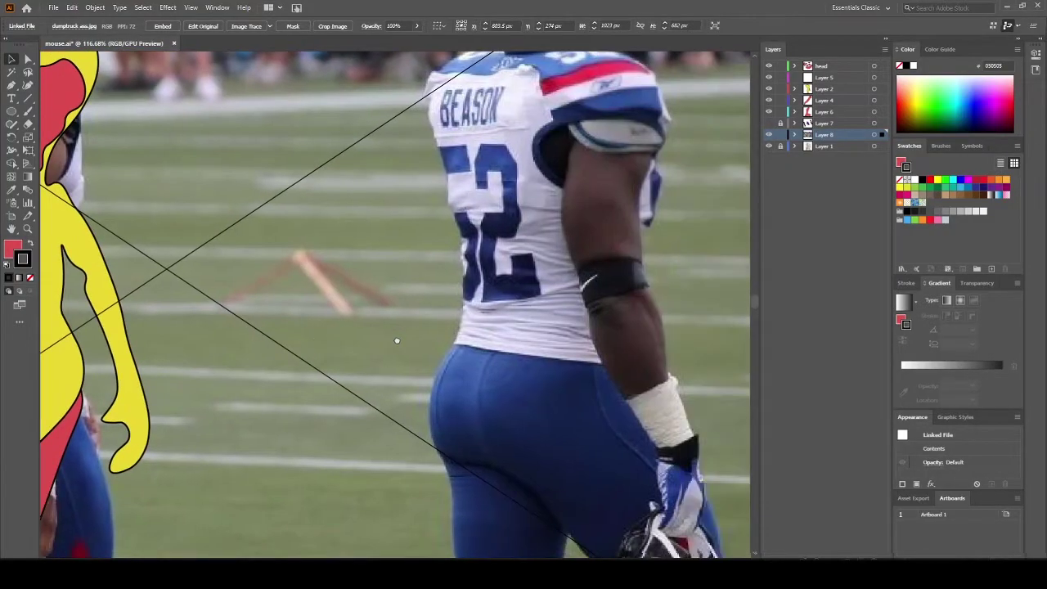
left_click_drag(397, 341, 677, 317)
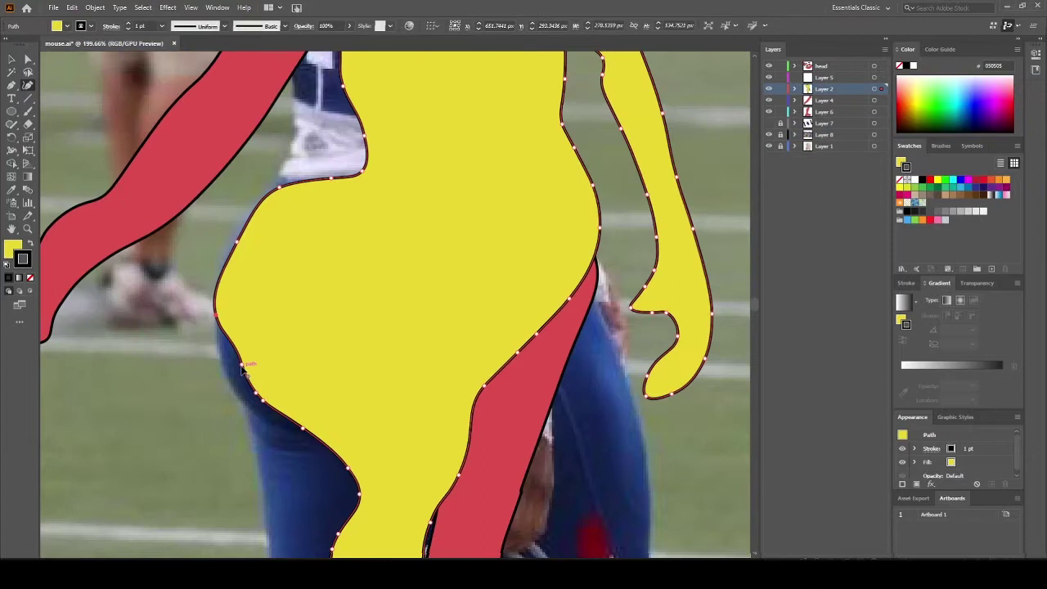
left_click_drag(256, 396, 266, 418)
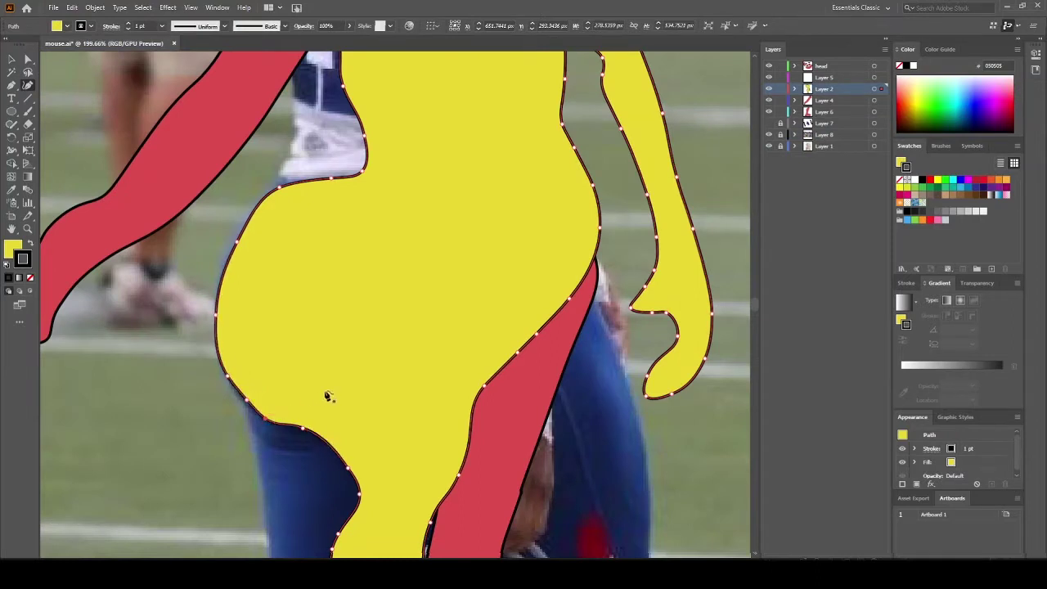
left_click_drag(328, 397, 314, 377)
Pull the back edge of the near thigh on Layer 2 down along the football player's leg
scroll(371, 293, "down", 2)
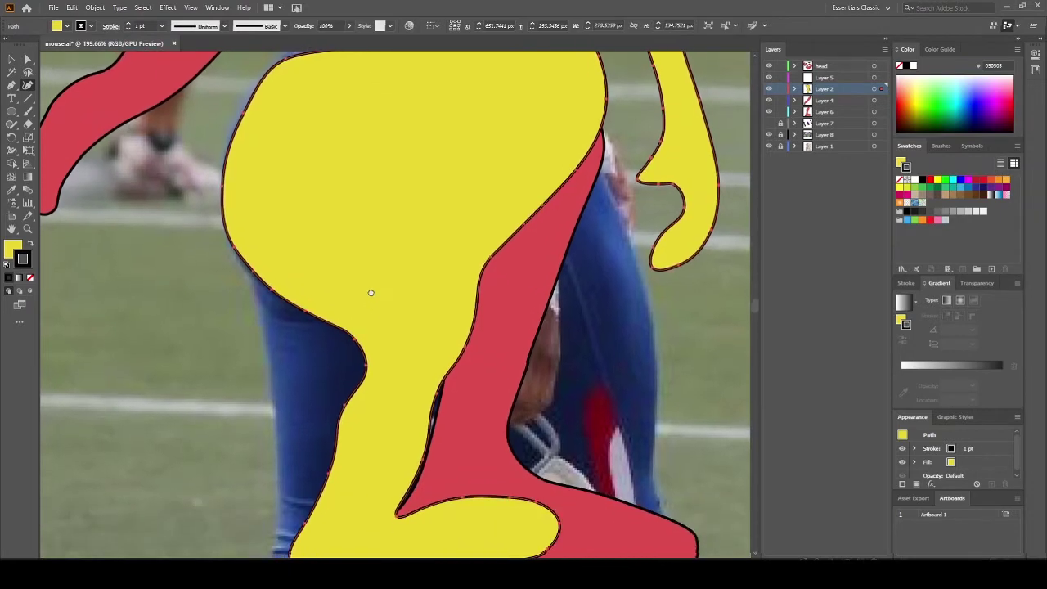
left_click_drag(303, 298, 291, 195)
left_click_drag(372, 201, 320, 229)
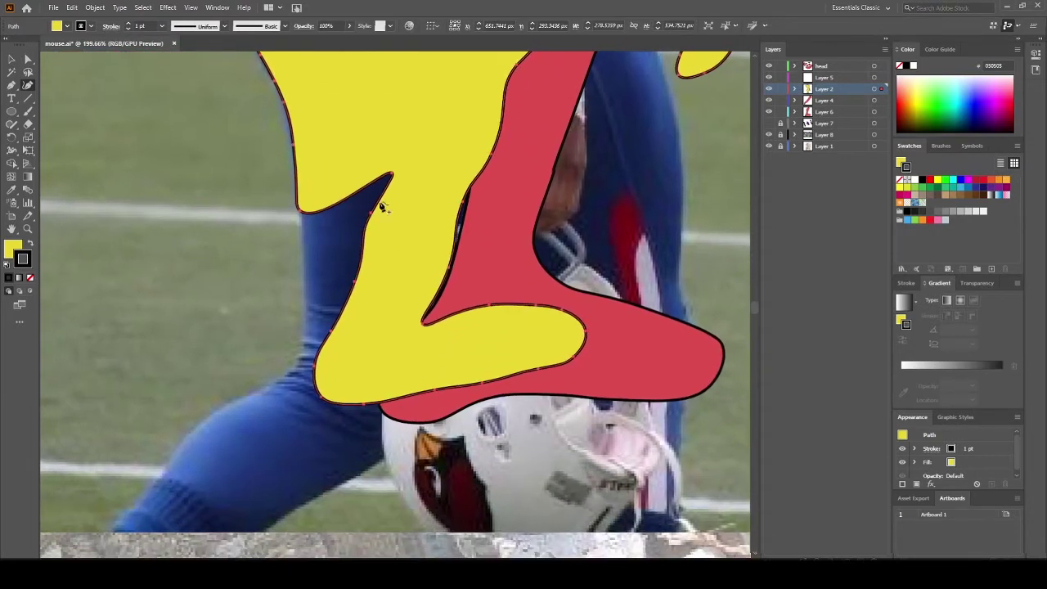
left_click_drag(388, 357, 409, 277)
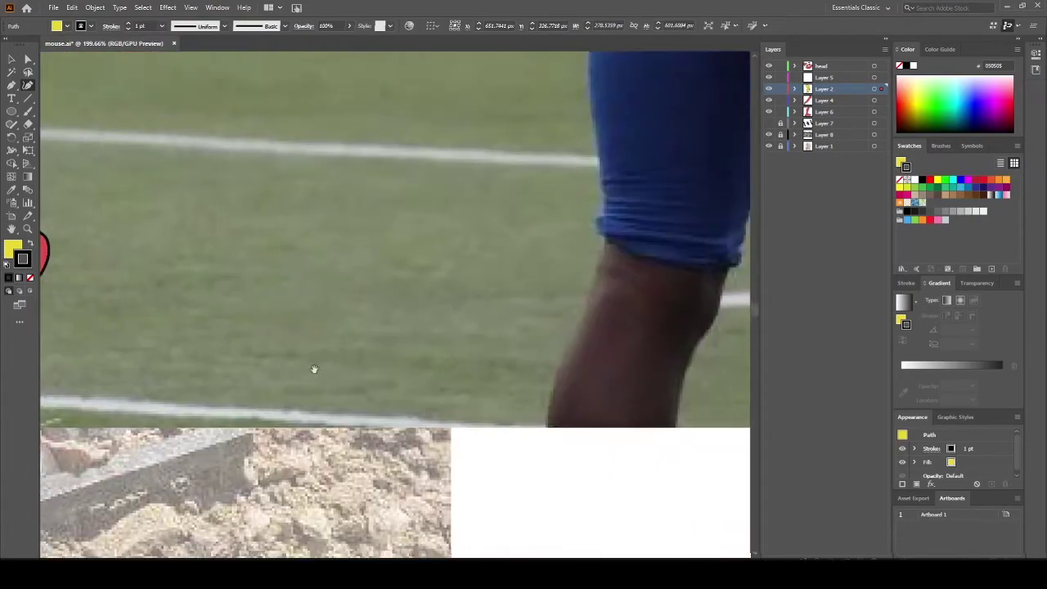
Reshape the front edge of the near leg on Layer 2 down past the player's helmet
left_click_drag(555, 334, 322, 276)
left_click_drag(374, 311, 357, 292)
left_click_drag(301, 326, 320, 326)
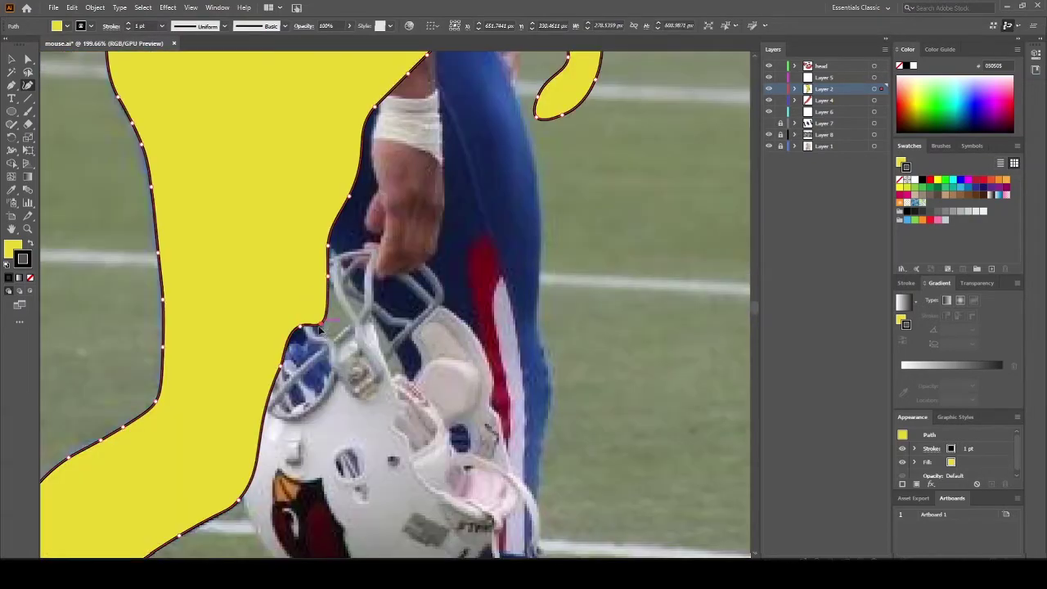
Trace a new far leg on Layer 6 along the outer edge of the football player's far leg
left_click(388, 207)
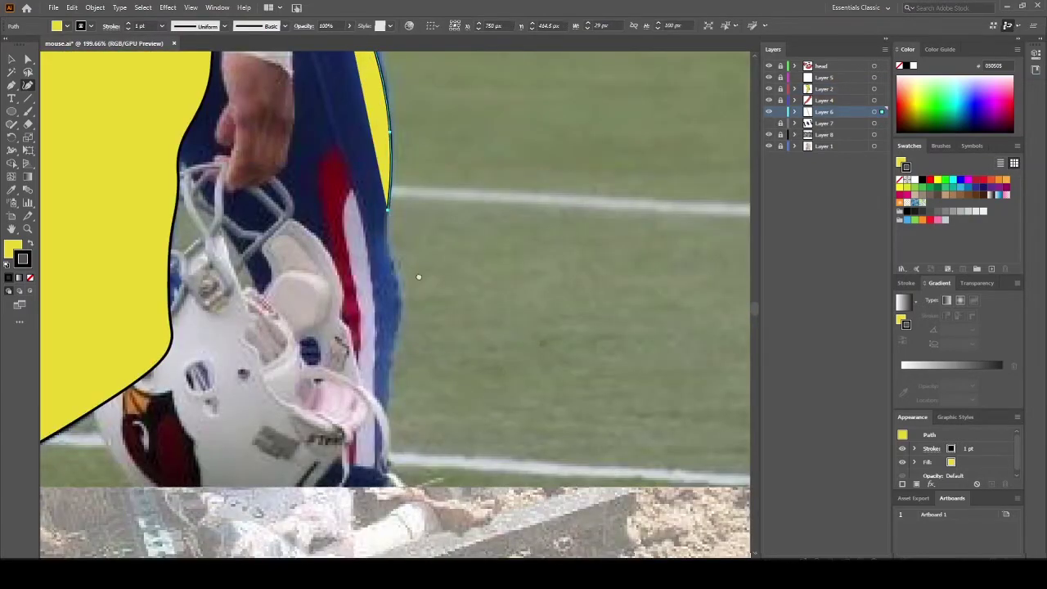
left_click_drag(418, 276, 430, 218)
left_click(372, 185)
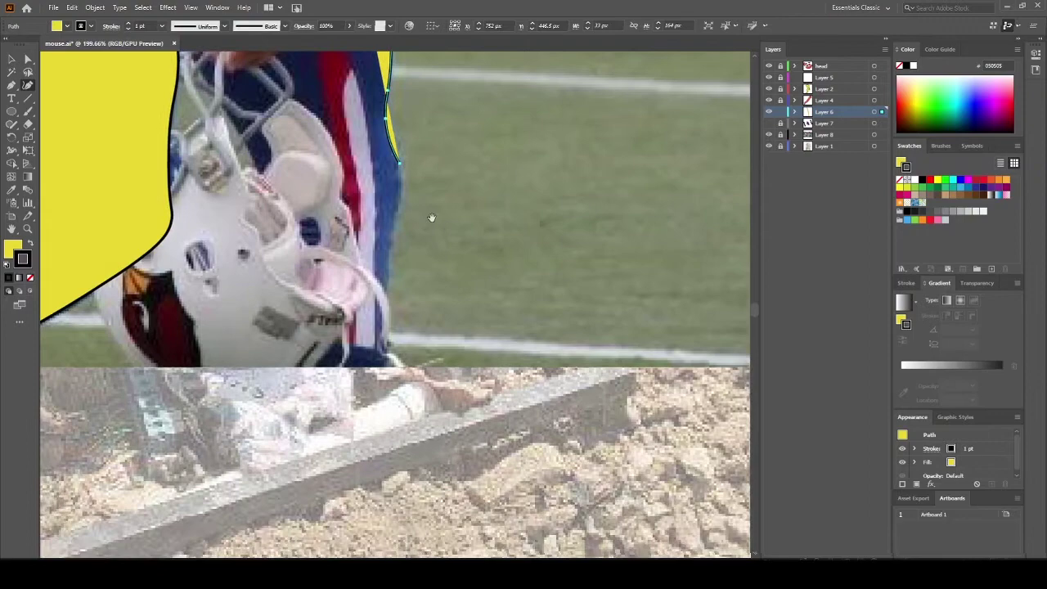
left_click(399, 164)
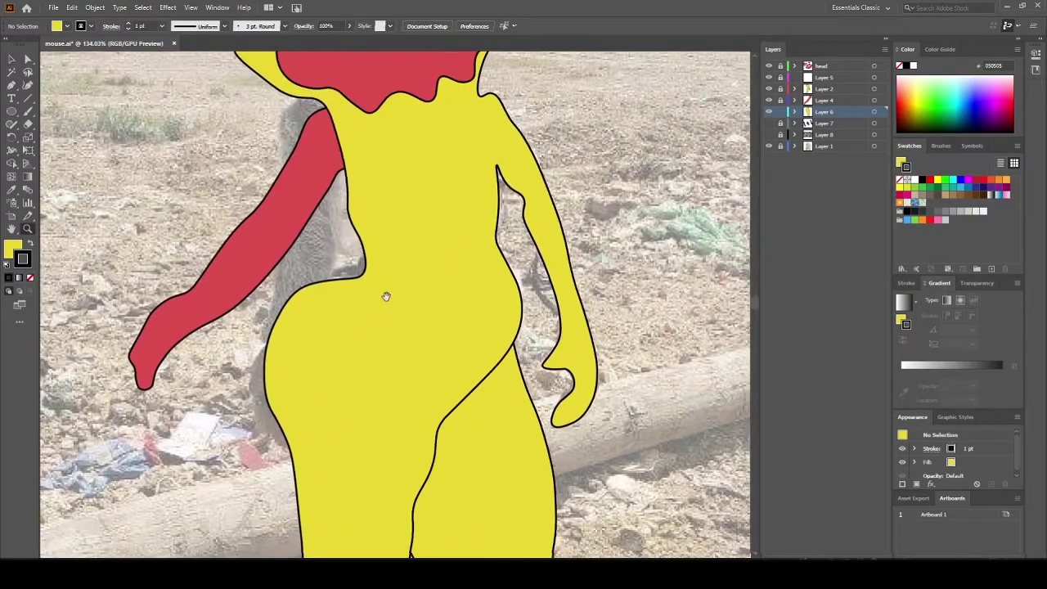
Reshape the torso outline on Layer 2 into a narrow waist above the hips, at both the back and the front
scroll(386, 296, "down", 3)
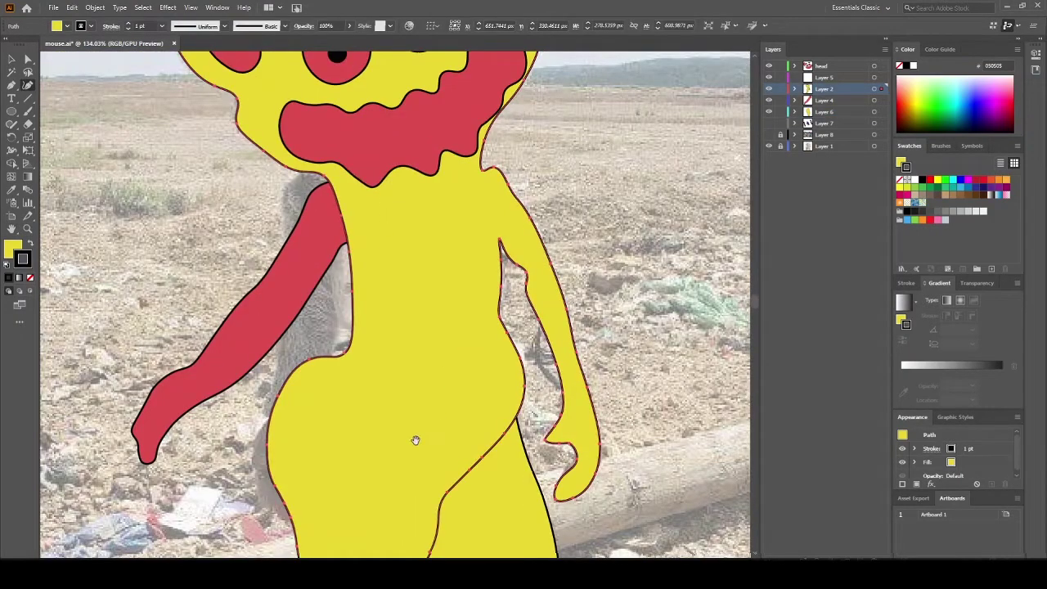
left_click_drag(414, 437, 442, 309)
scroll(442, 308, "up", 5)
left_click_drag(256, 371, 277, 388)
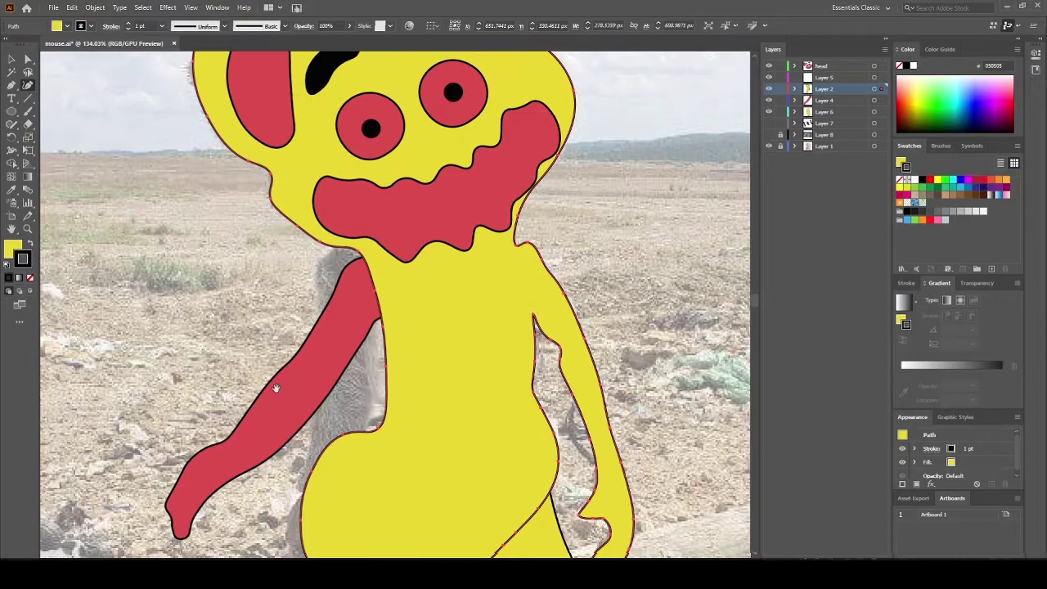
scroll(349, 446, "down", 5)
scroll(396, 241, "up", 7)
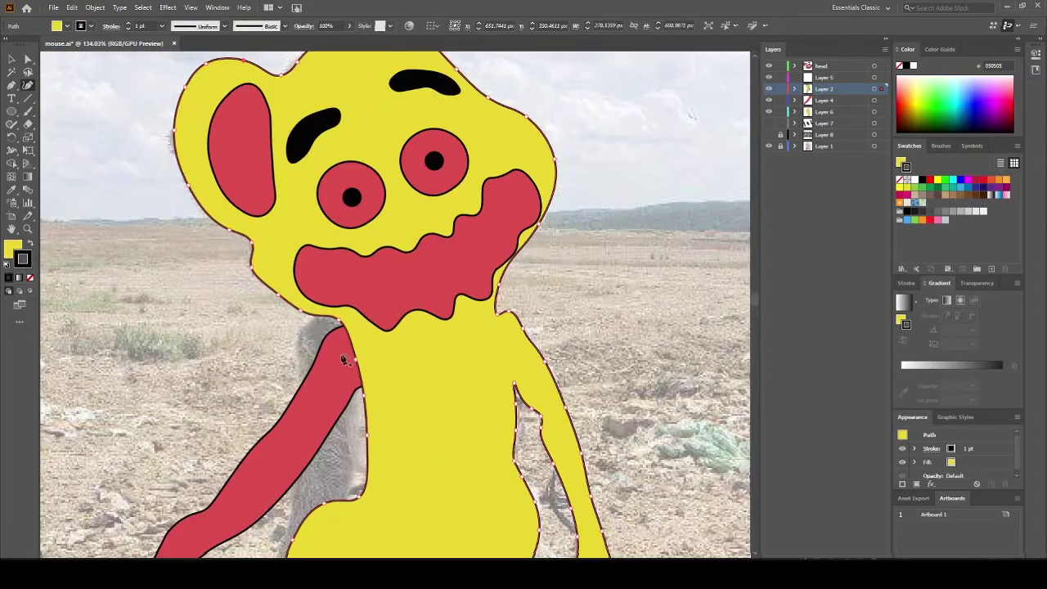
scroll(396, 241, "down", 5)
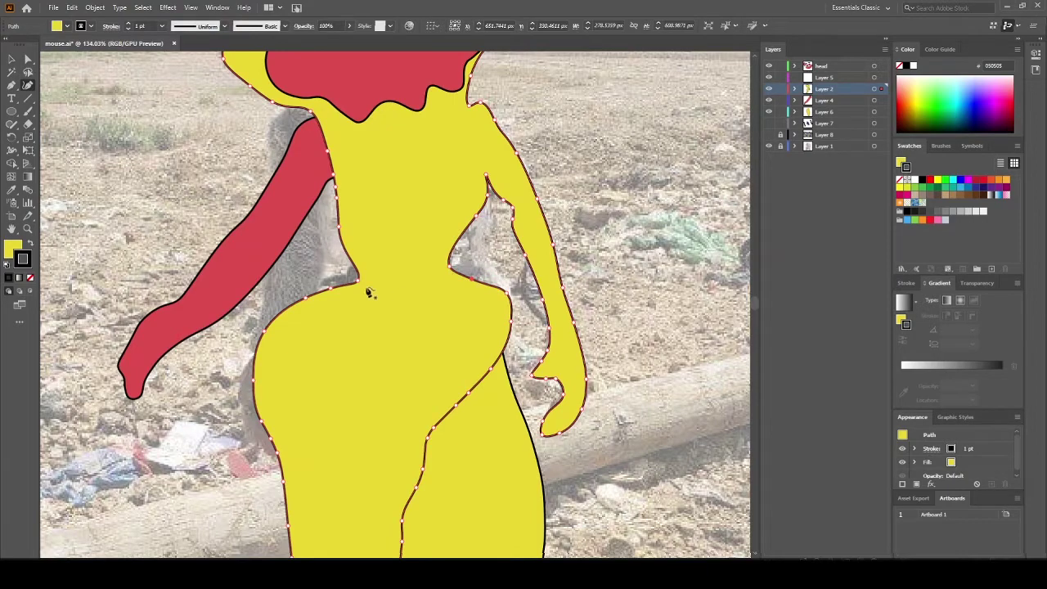
left_click_drag(364, 279, 393, 312)
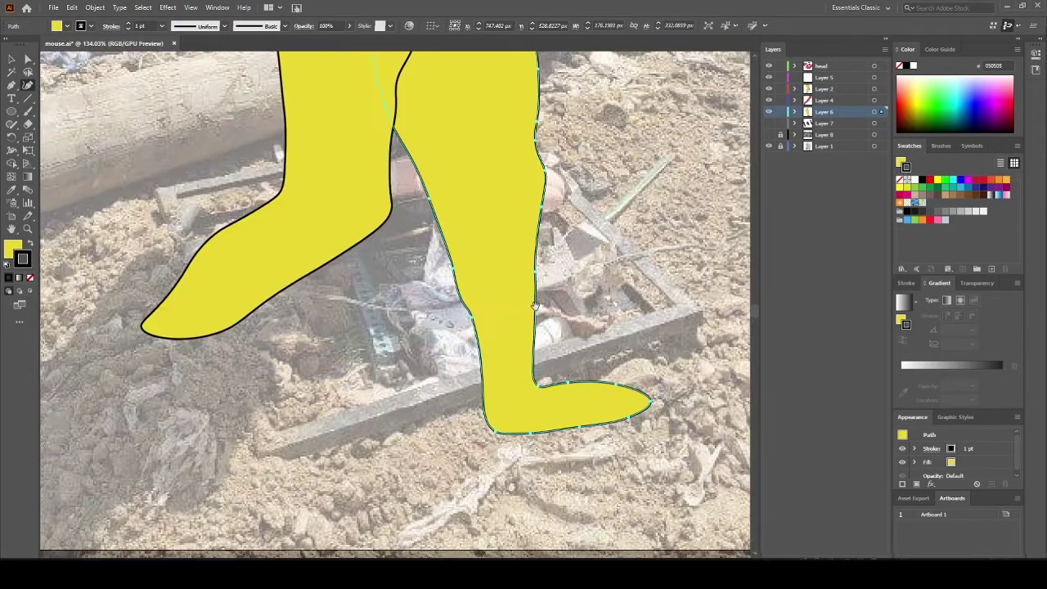
left_click_drag(525, 325, 532, 407)
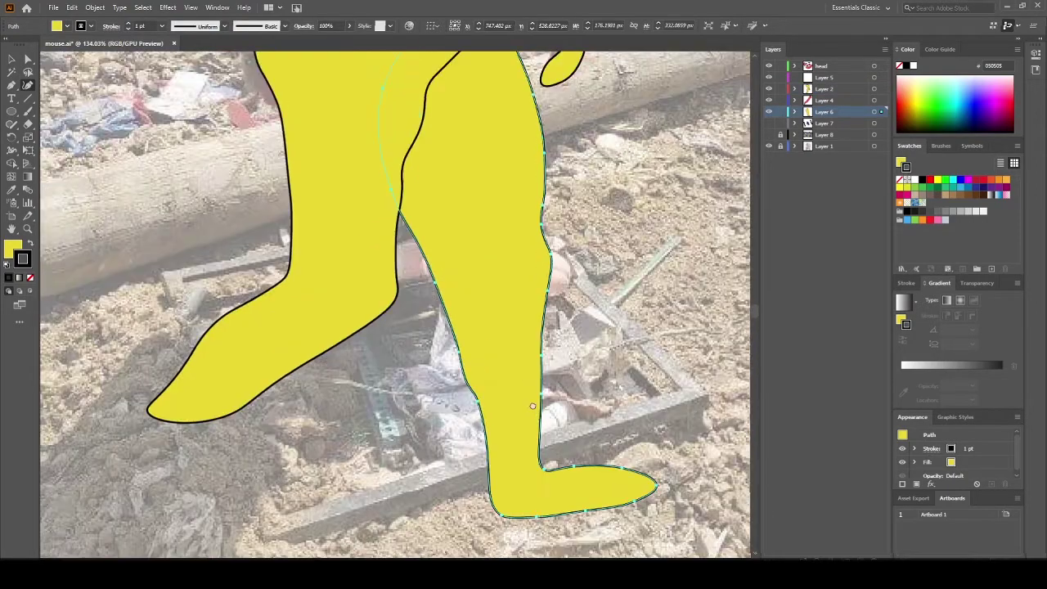
Reshape the near foot on Layer 2 to point downward from the ankle, and adjust the front waist curve
left_click_drag(486, 313, 532, 427)
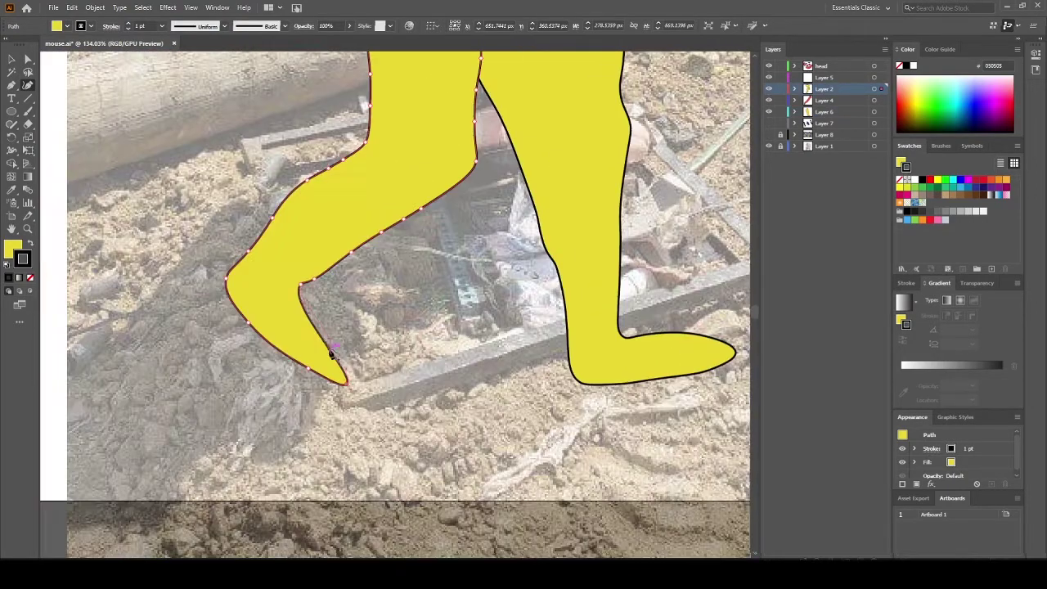
left_click_drag(332, 354, 361, 366)
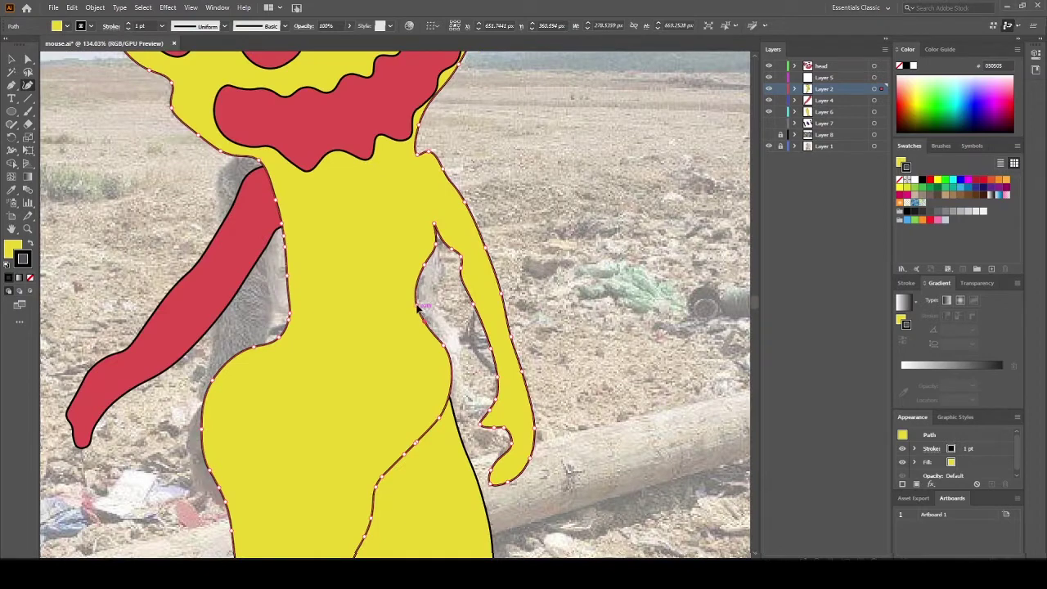
left_click_drag(416, 306, 418, 298)
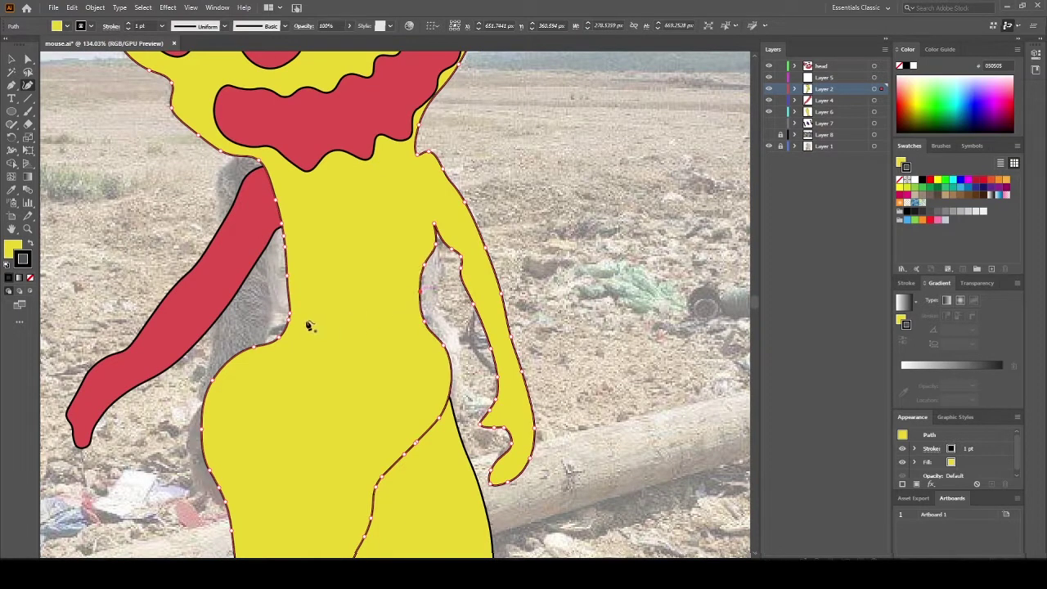
Tuck the upper end of the far leg on Layer 6 behind the near hip
left_click_drag(423, 240, 407, 257)
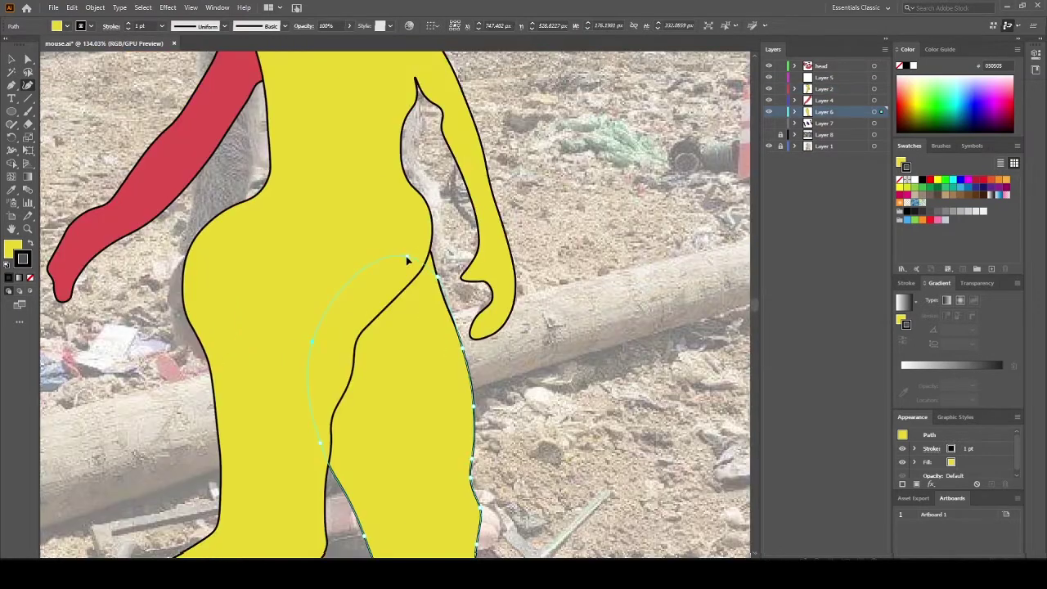
left_click(394, 259)
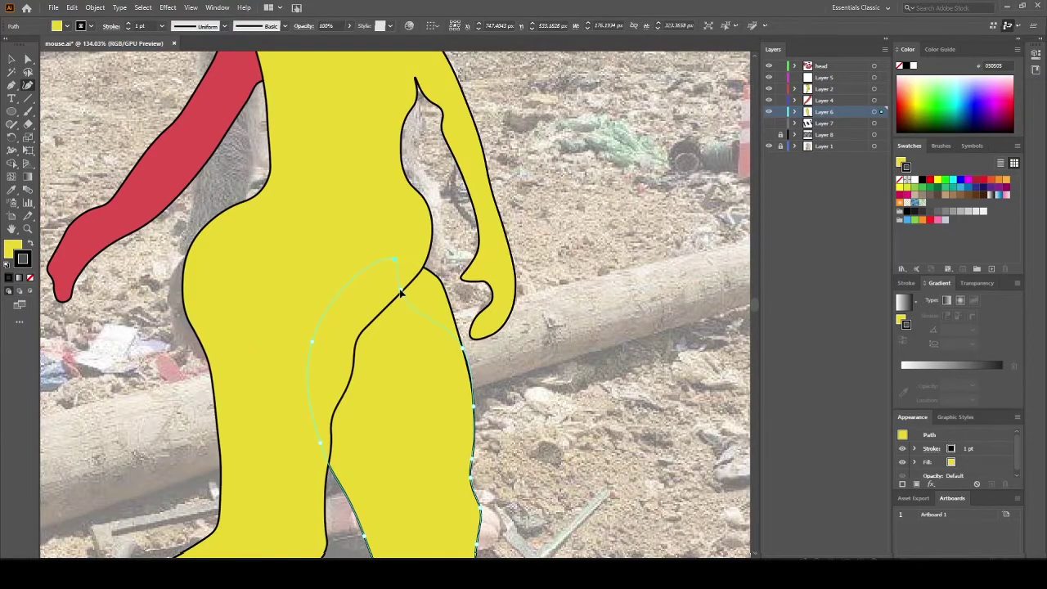
left_click(402, 294)
Smooth the front hip edge of the body on Layer 2 where it meets the far thigh
scroll(450, 352, "down", 3)
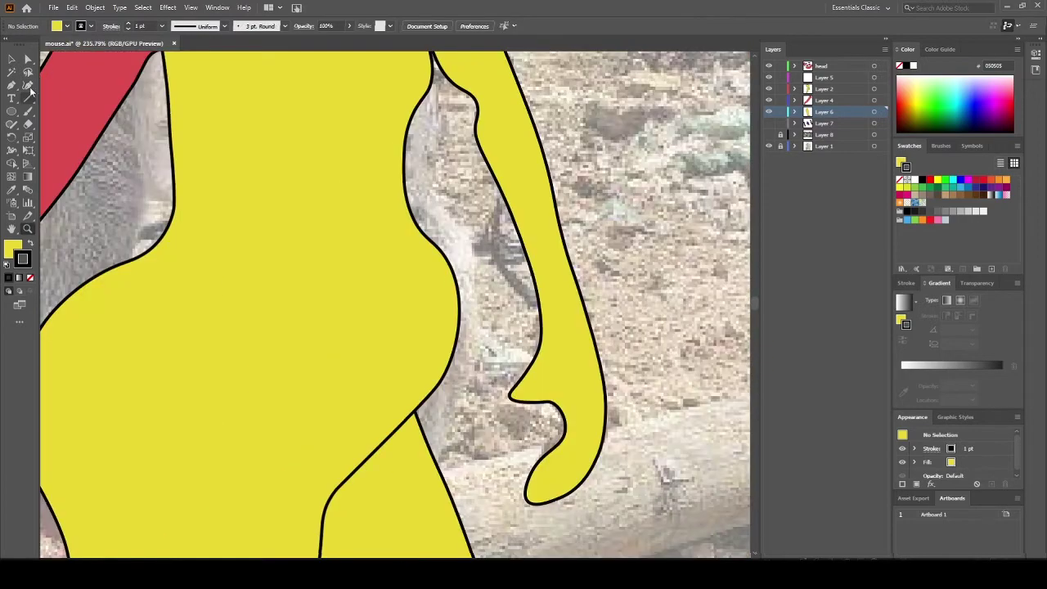
left_click(29, 87)
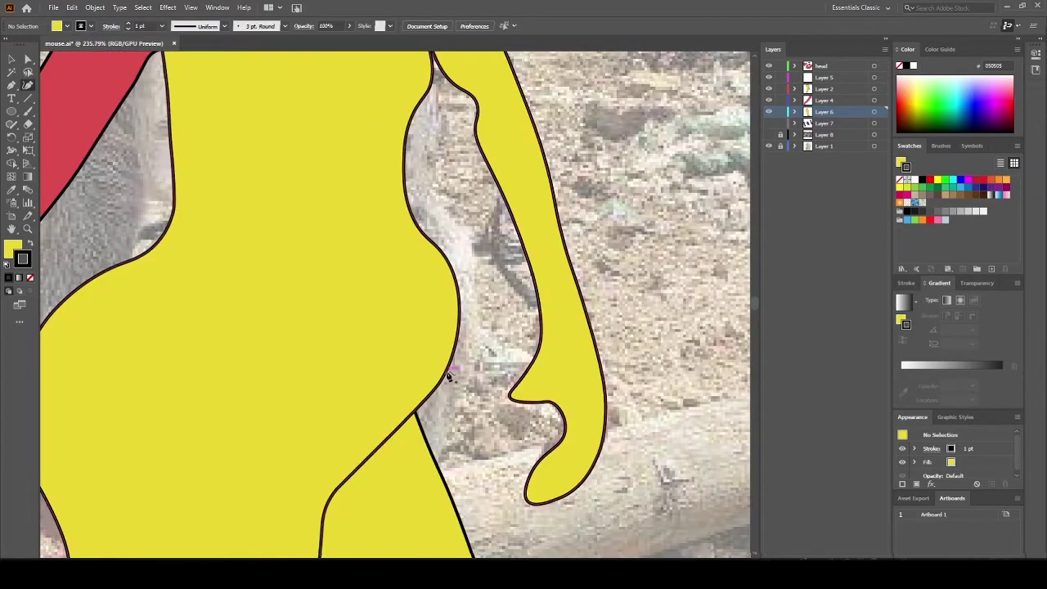
left_click_drag(448, 376, 425, 360)
left_click(28, 229)
left_click_drag(514, 381, 381, 404)
left_click_drag(409, 354, 402, 318)
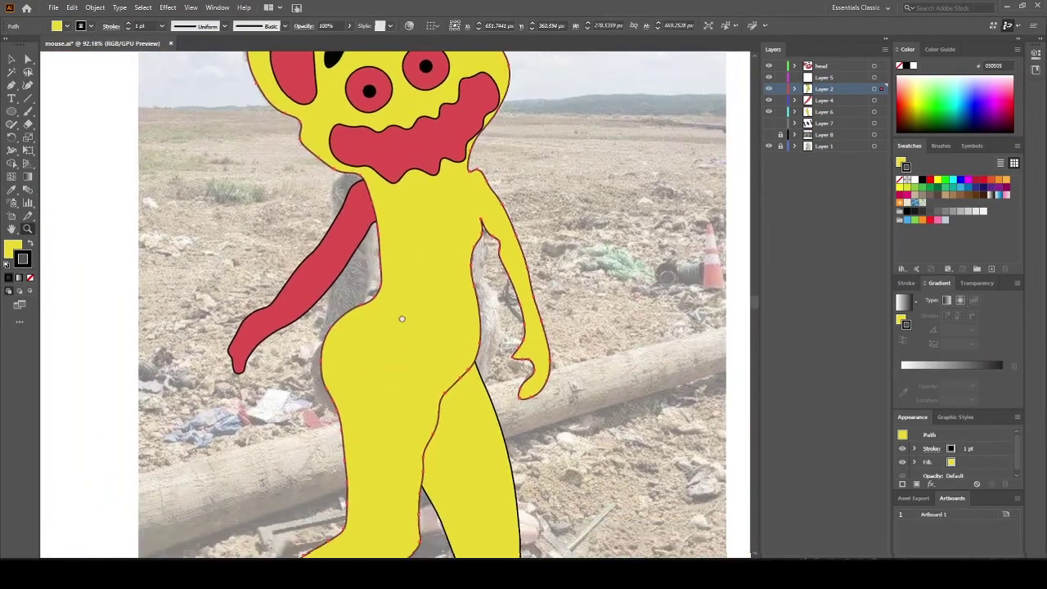
left_click_drag(461, 246, 398, 351)
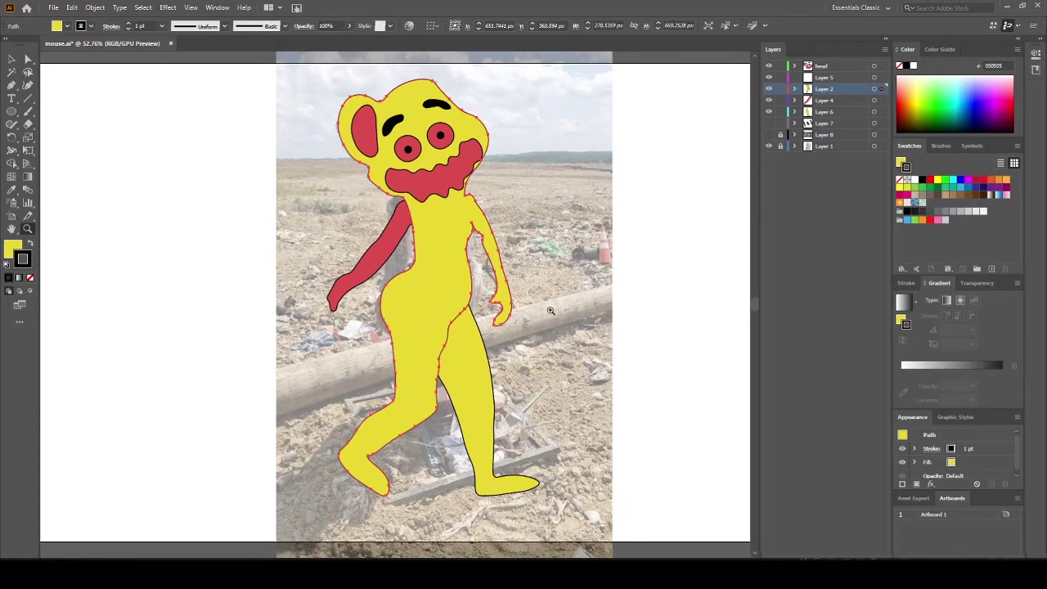
Refine the armpit notch on Layer 2 between the torso and the near arm
scroll(507, 319, "up", 5)
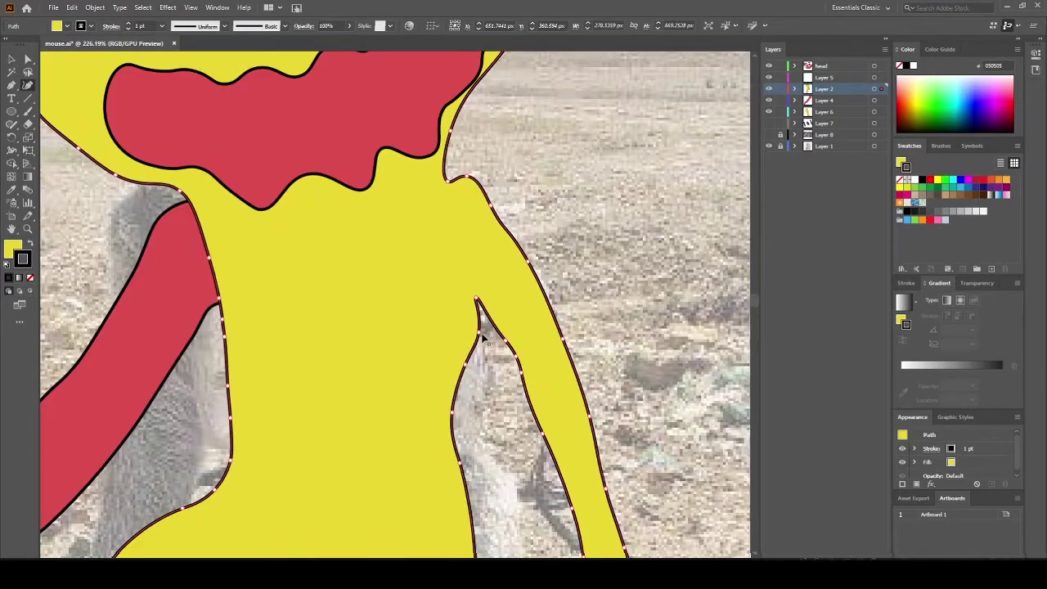
left_click_drag(480, 335, 478, 318)
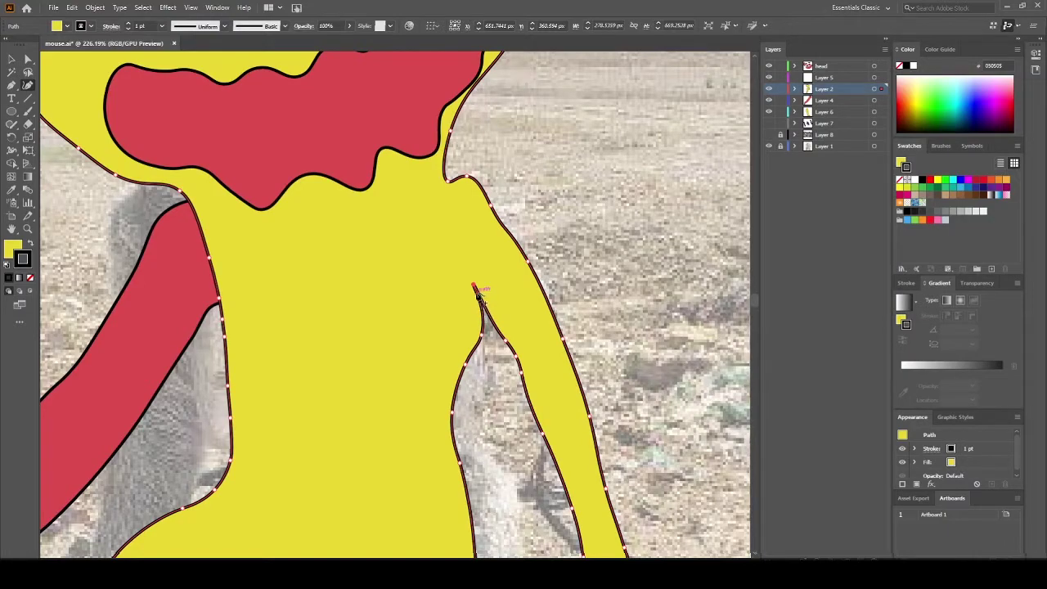
scroll(478, 297, "up", 1)
scroll(429, 296, "down", 2)
scroll(429, 347, "down", 4)
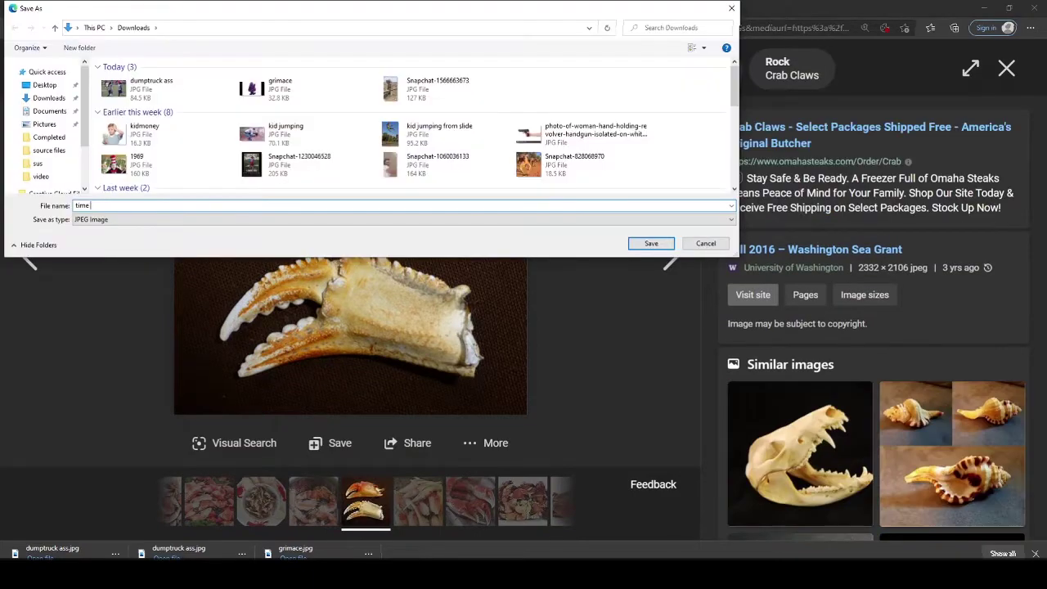
Save the crab claw picture as "time for crab.jpg" and place it in mouse.ai on a new layer below the character
type("r crab.jpg")
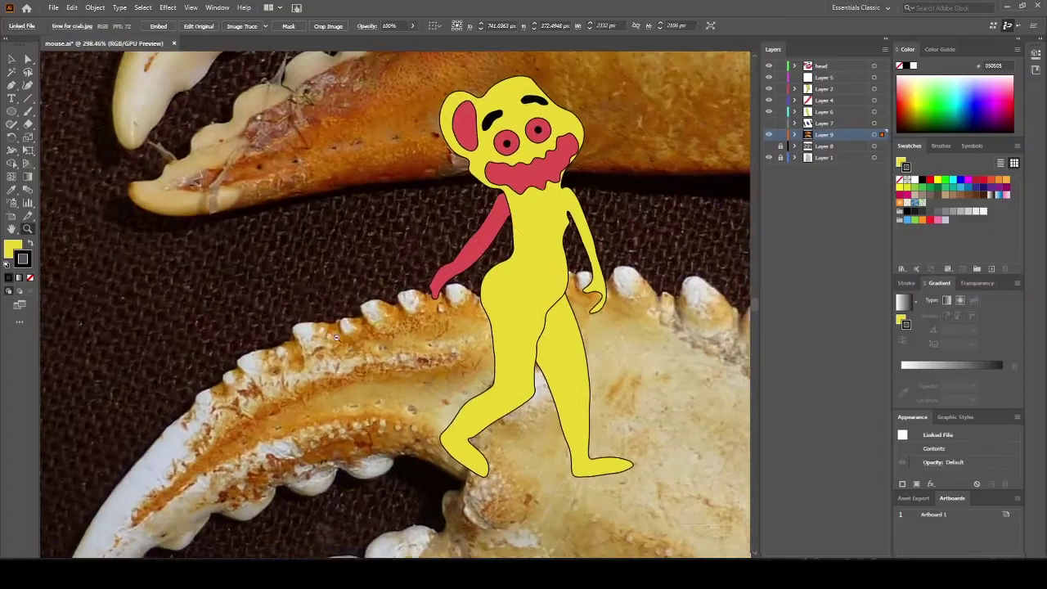
scroll(421, 268, "down", 3)
scroll(421, 268, "down", 3)
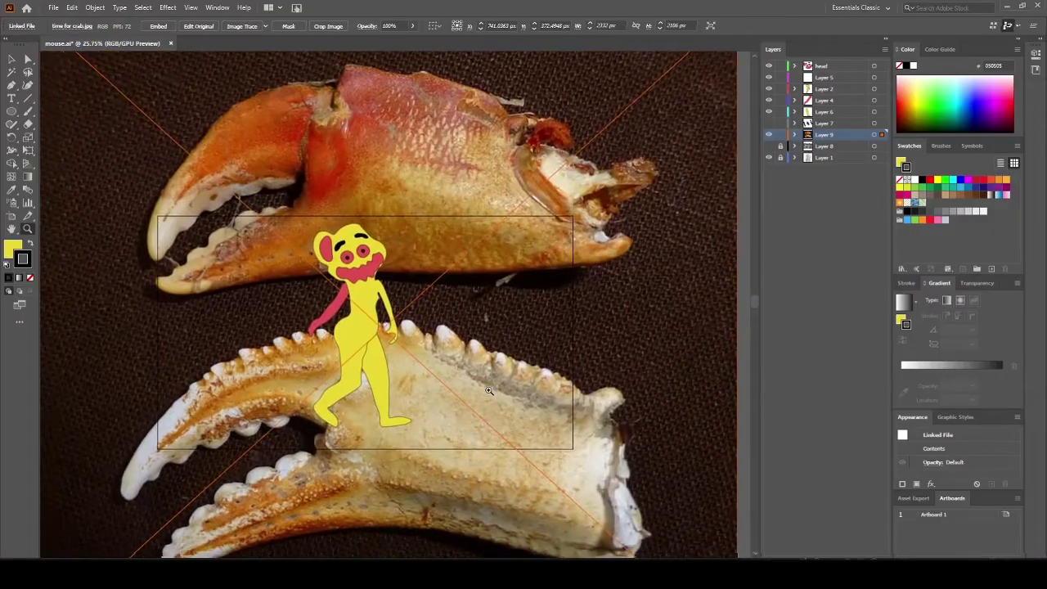
Scale the crab claw image down by 50% repeatedly to about 146 px wide and place it beside the near arm
left_click(12, 59)
right_click(542, 276)
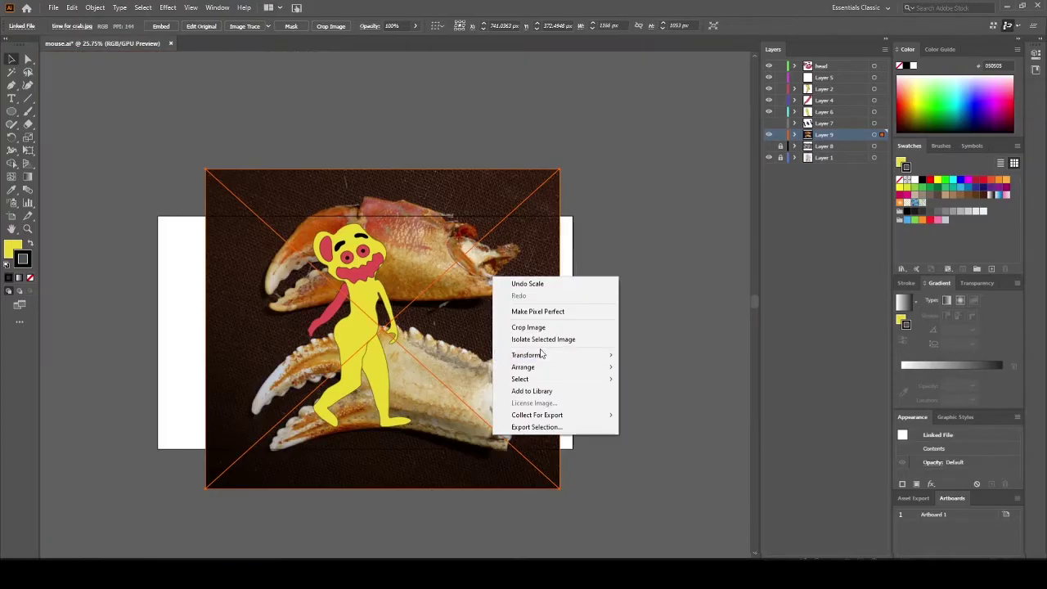
left_click(660, 412)
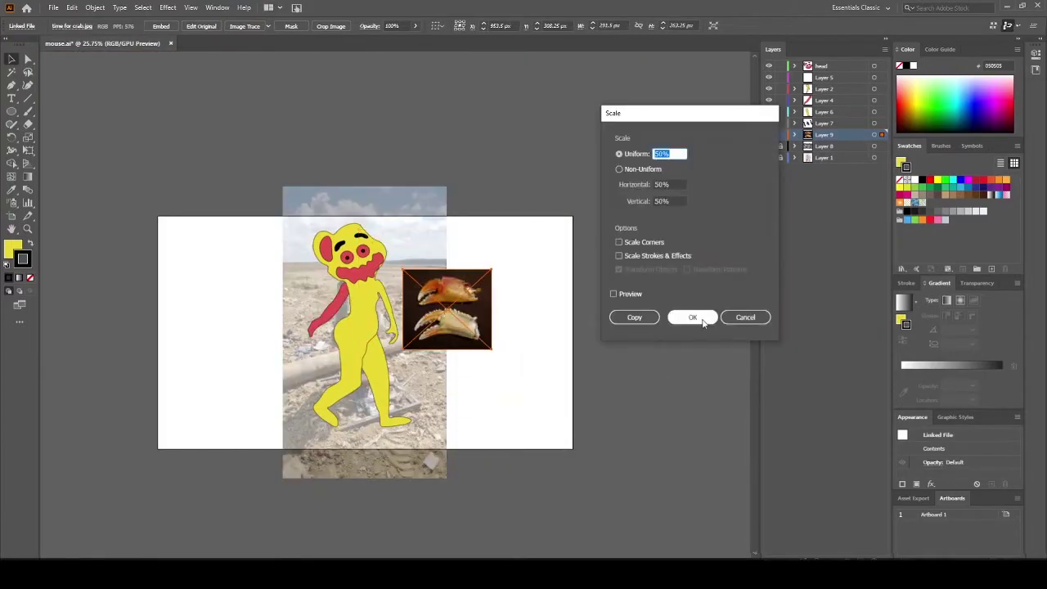
left_click(699, 317)
Rotate the crab claw image so the pincers point down, reflect it across the vertical axis, and position it under the near hand
key("z")
left_click_drag(492, 326, 692, 331)
left_click_drag(376, 288, 384, 363)
left_click_drag(360, 356, 366, 355)
key("v")
right_click(357, 296)
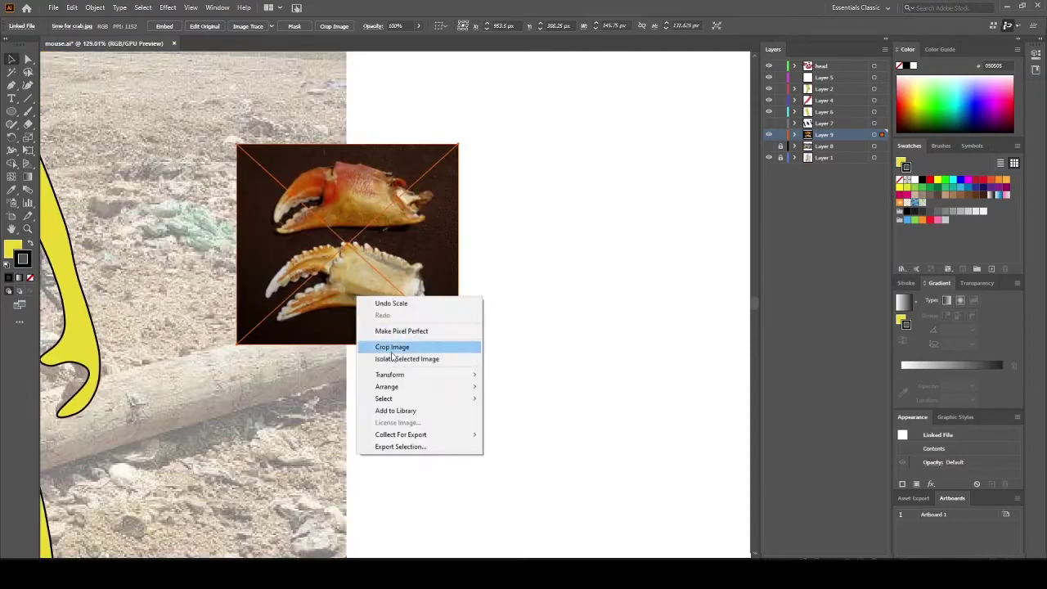
mouse_move(409, 374)
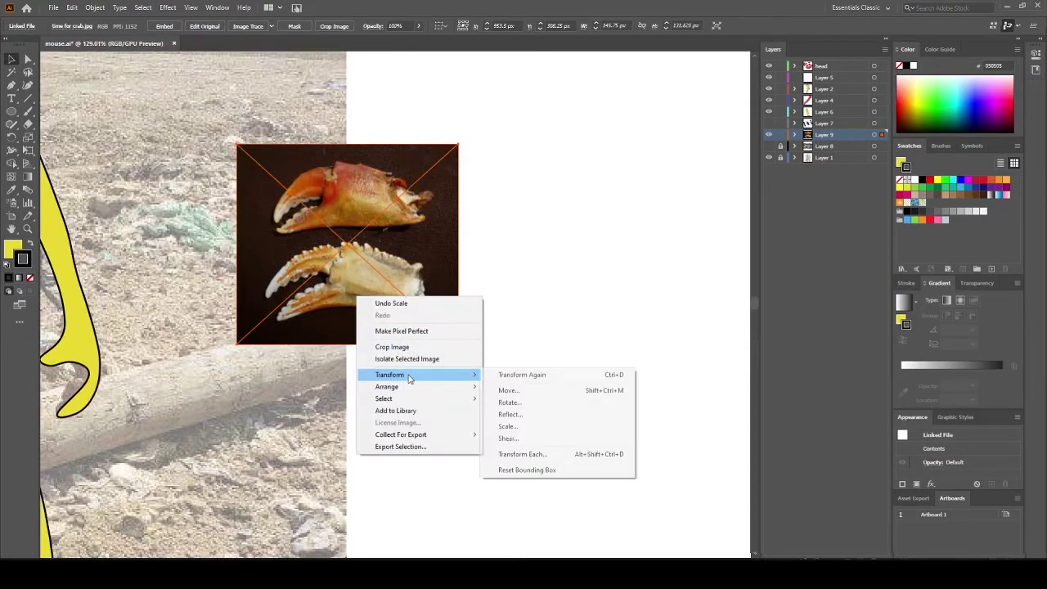
left_click(528, 399)
left_click(666, 393)
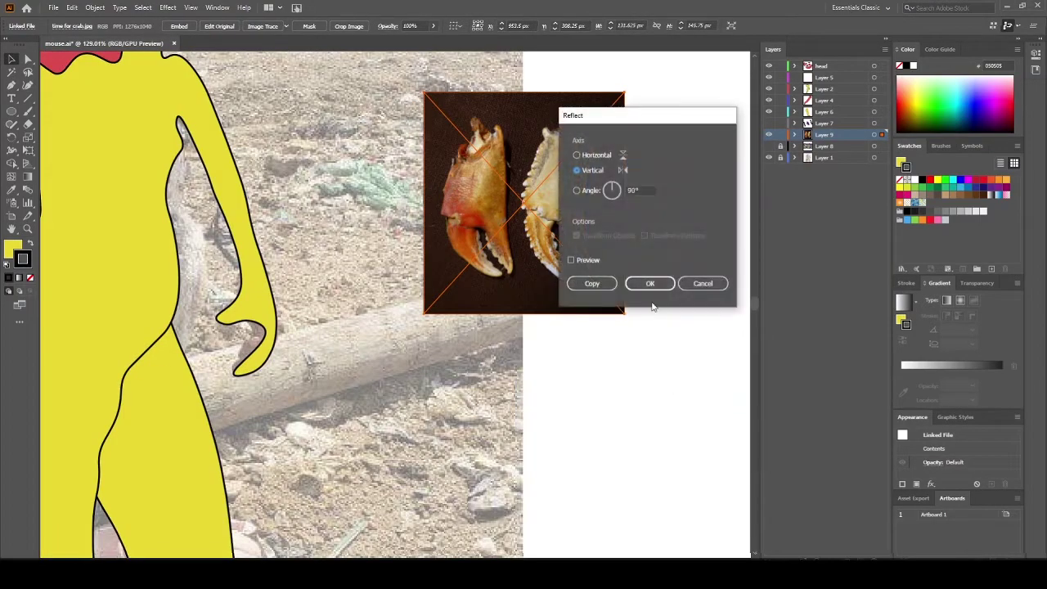
left_click(655, 283)
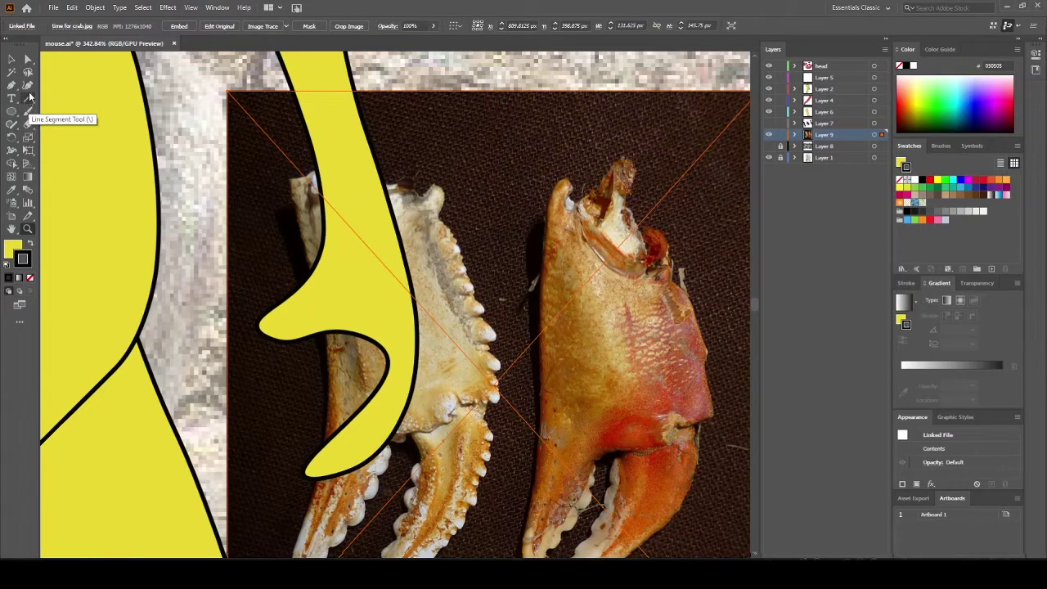
Reshape the near hand on Layer 2 into a two-pronged crab claw with a jagged outer edge, following the pale claw
left_click(312, 149)
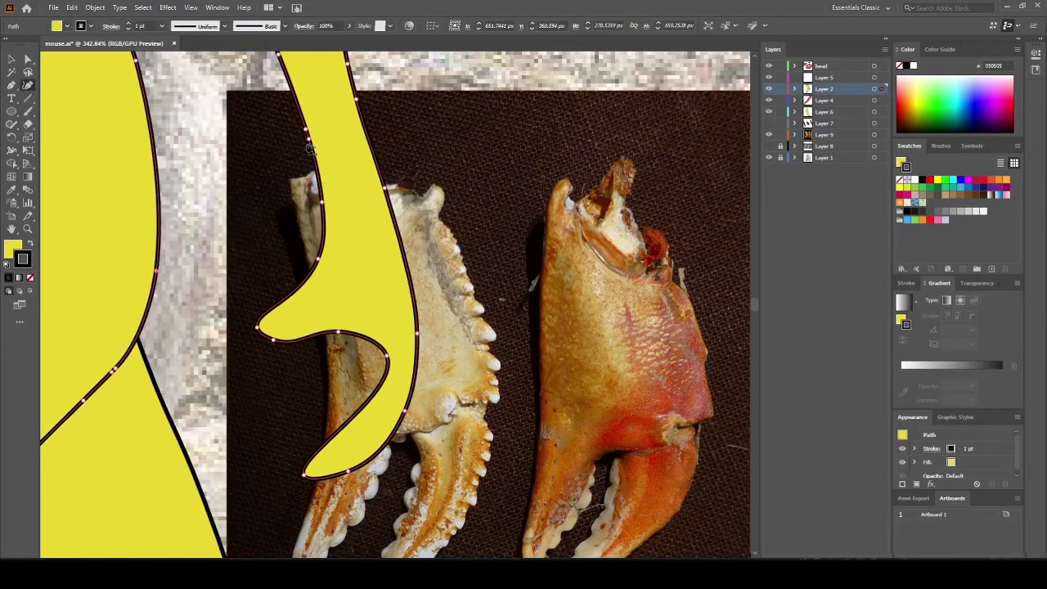
left_click_drag(309, 143, 290, 185)
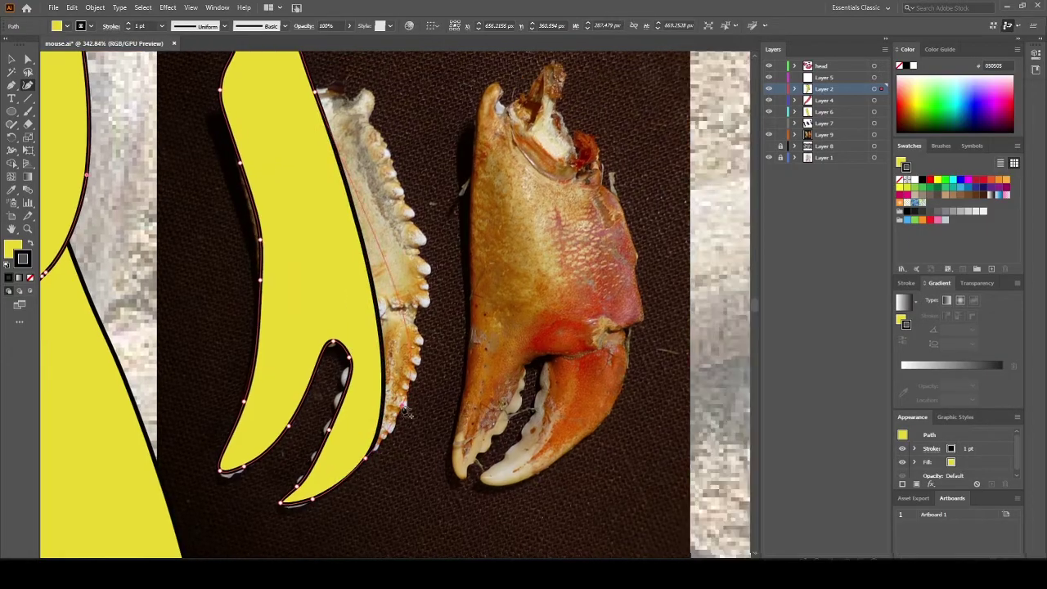
scroll(424, 360, "up", 2)
mouse_move(420, 356)
left_mouse_down()
mouse_move(407, 342)
mouse_move(414, 337)
left_mouse_up()
left_click(407, 339)
left_click(406, 326)
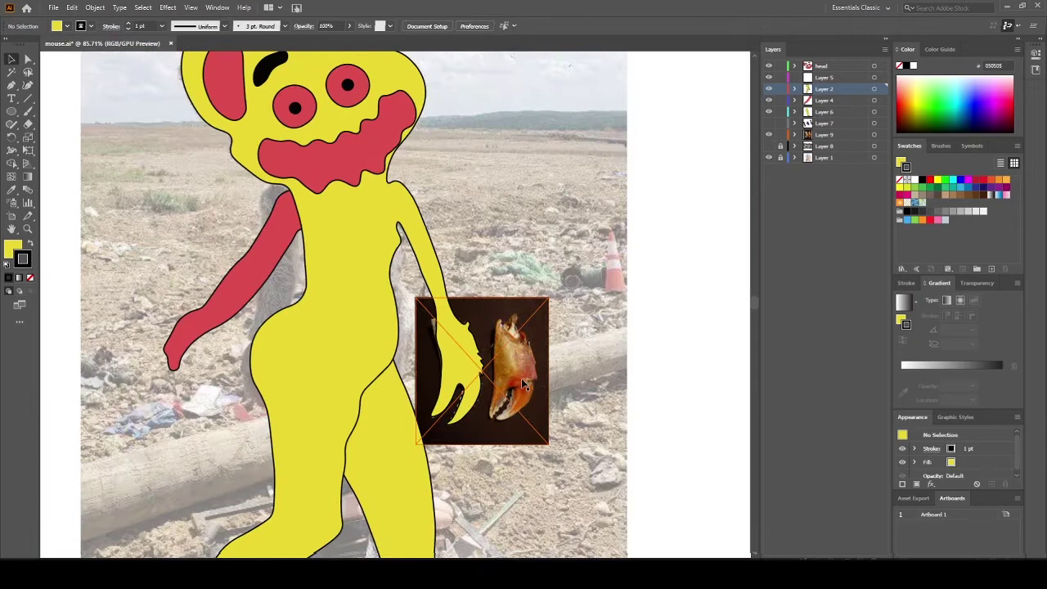
Move the crab claw image under the far hand, reflect it across the vertical axis, and rotate it so the pincers point down
left_click_drag(521, 378, 203, 396)
right_click(205, 397)
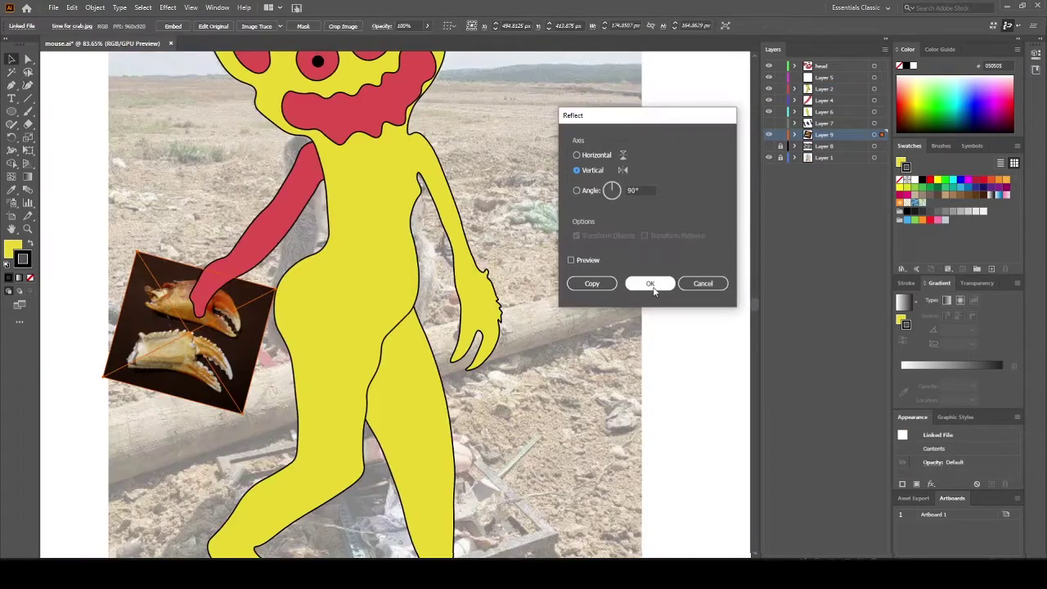
left_click(655, 281)
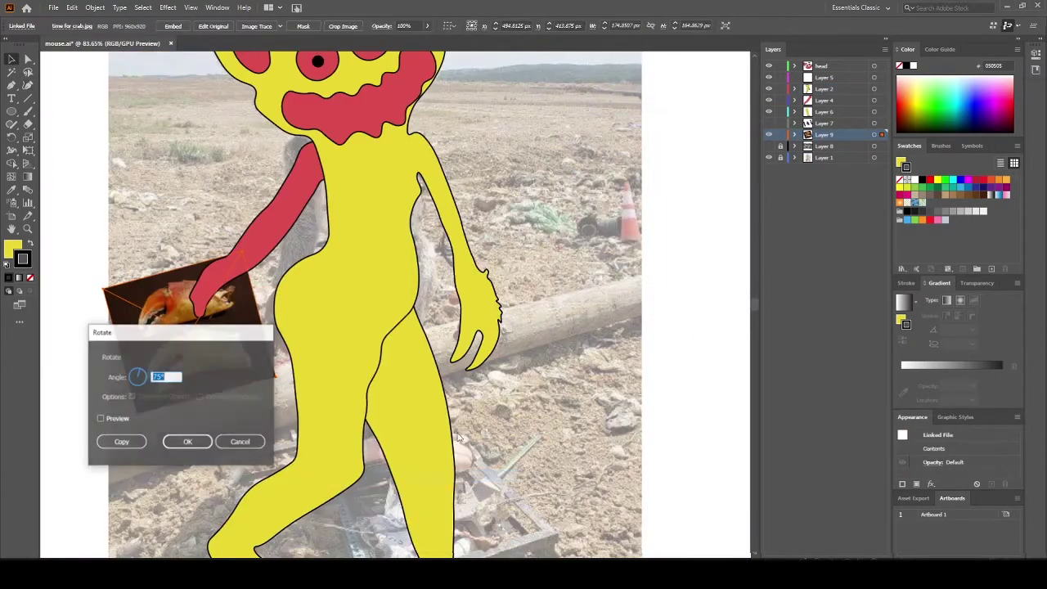
left_click(187, 442)
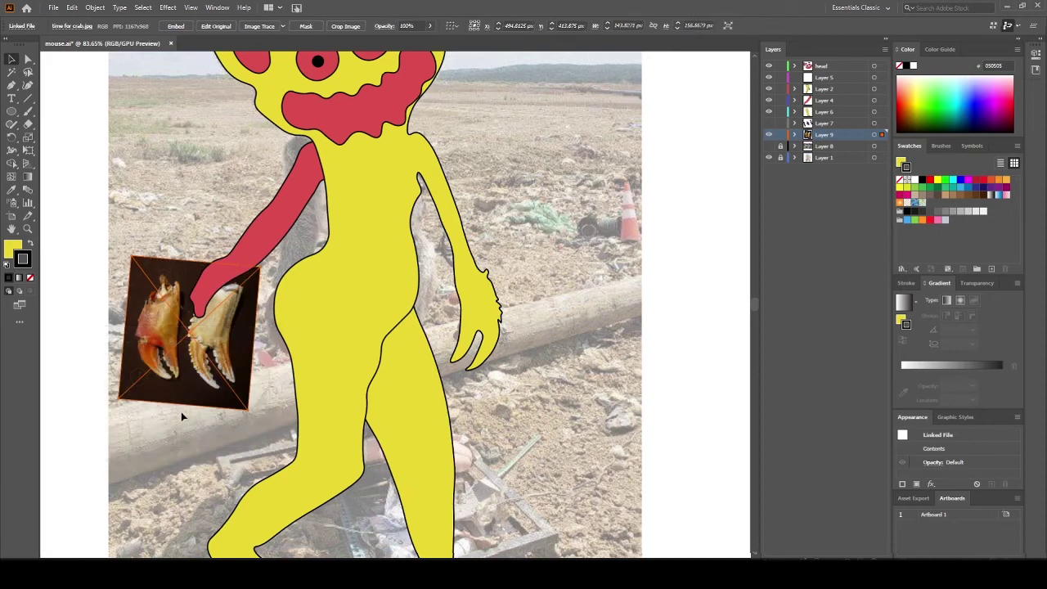
left_click_drag(181, 368, 220, 365)
Extend the red far hand on Layer 4 down along the inner side of the orange claw
left_click(26, 229)
left_click(227, 321)
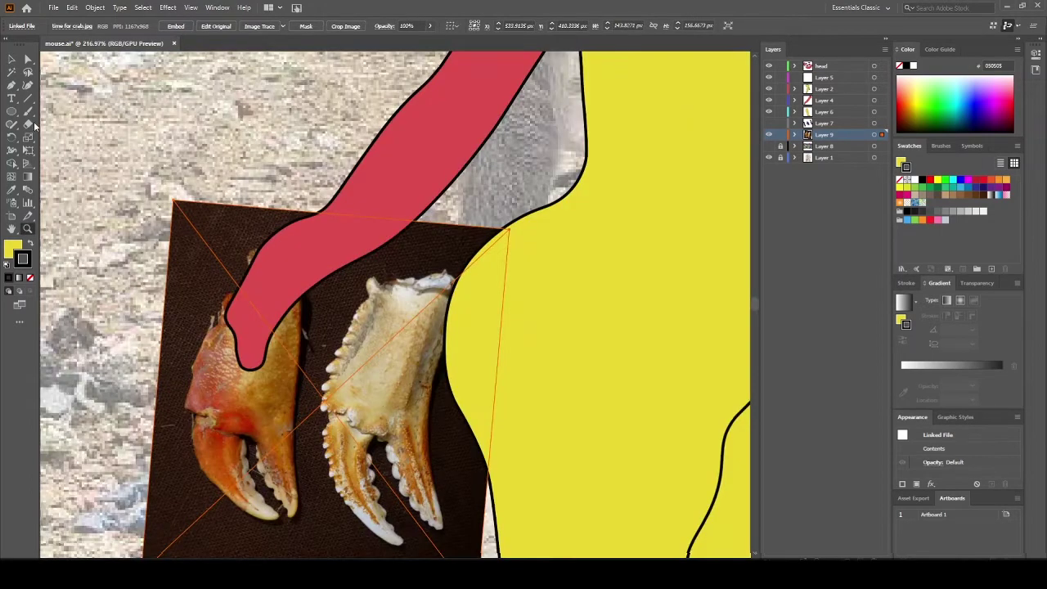
left_click(28, 85)
left_click(286, 333)
left_click_drag(283, 317, 298, 314)
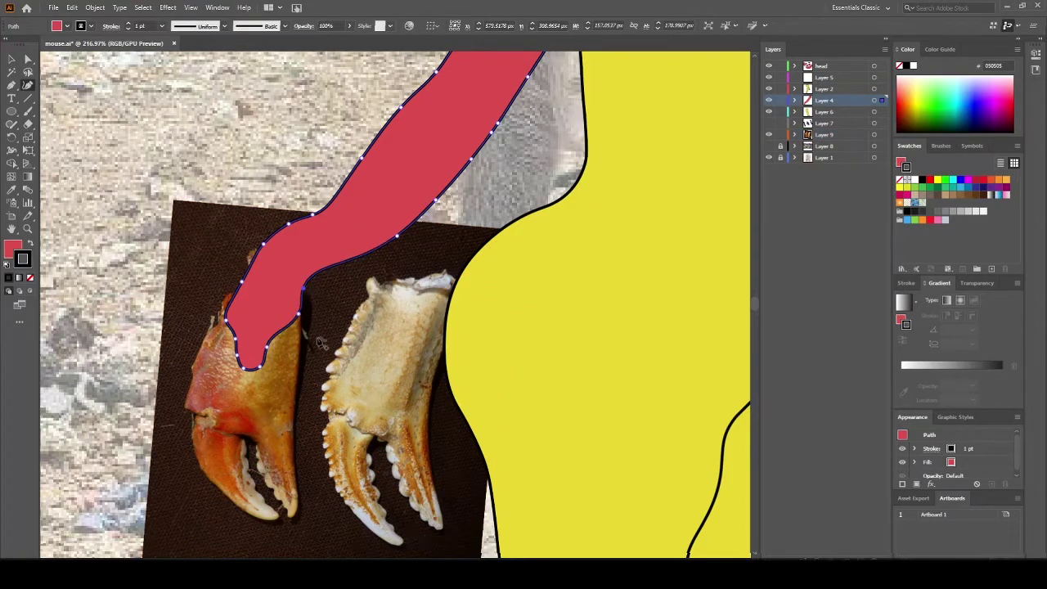
scroll(302, 296, "down", 2)
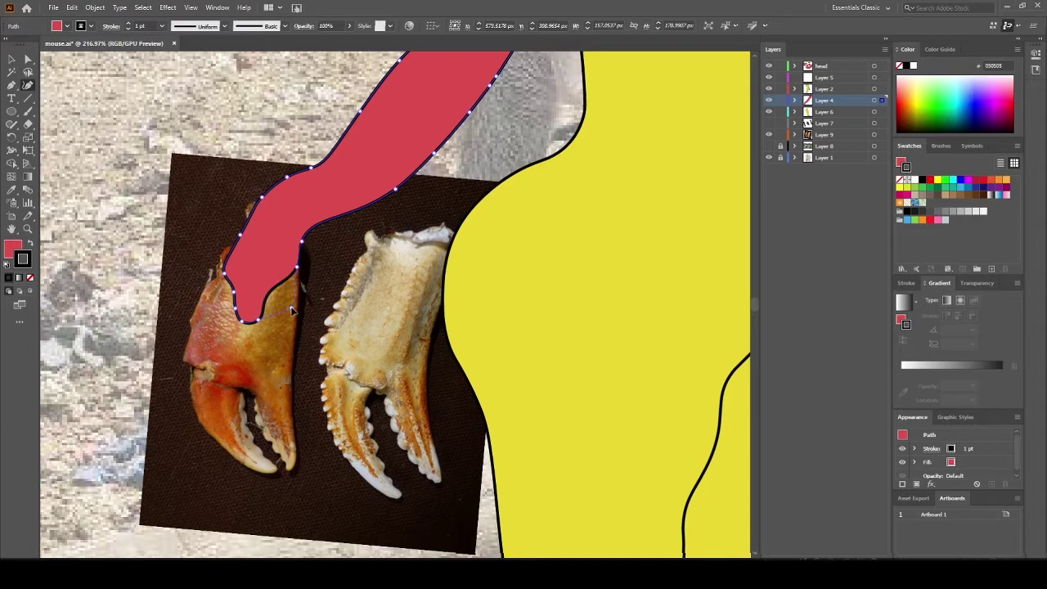
left_click(296, 310)
left_click(292, 364)
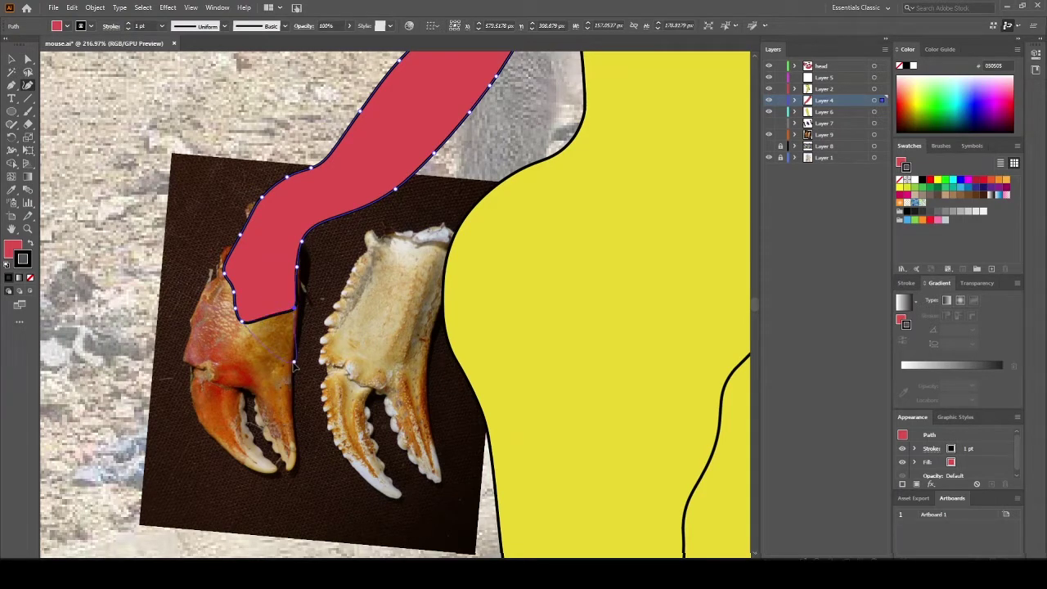
left_click(289, 418)
Shape the inner pincer tip of the far hand on Layer 4 and trace its edge up into the claw gap
left_click(297, 456)
left_click(289, 471)
left_click(282, 462)
left_click(271, 447)
left_click(256, 410)
left_click(249, 388)
Trace the outer pincer of the far hand on Layer 4 and carry its bumpy outer edge up toward the wrist
left_click(245, 418)
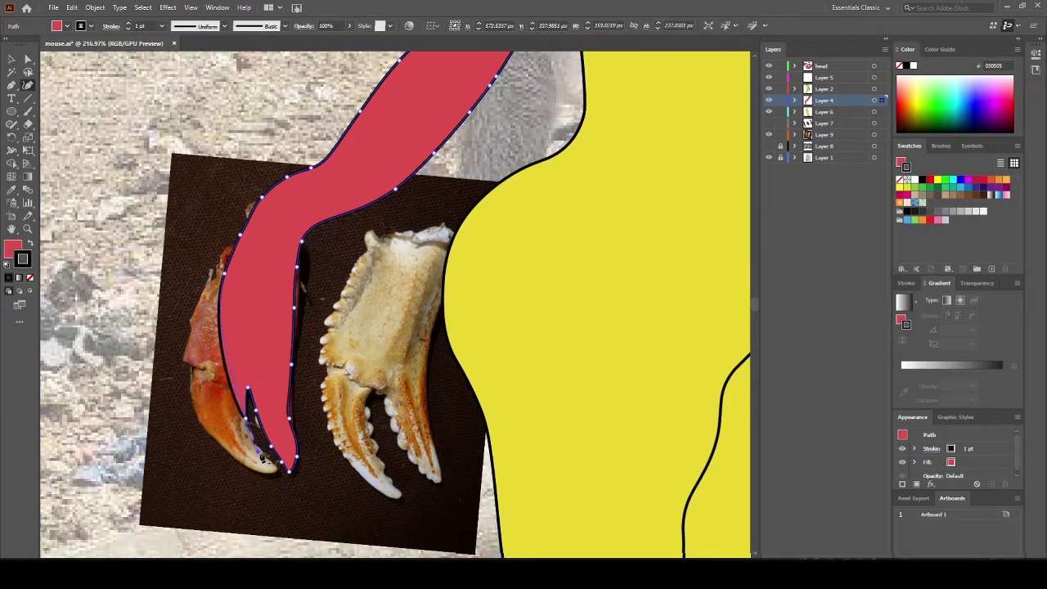
left_click(261, 450)
left_click_drag(238, 426, 264, 481)
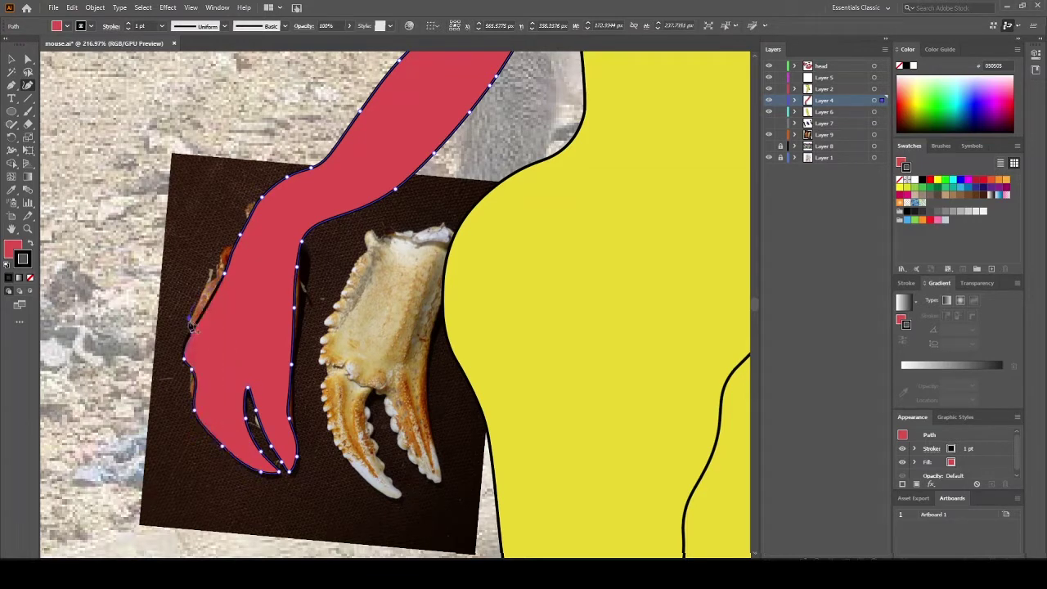
left_click_drag(199, 319, 205, 287)
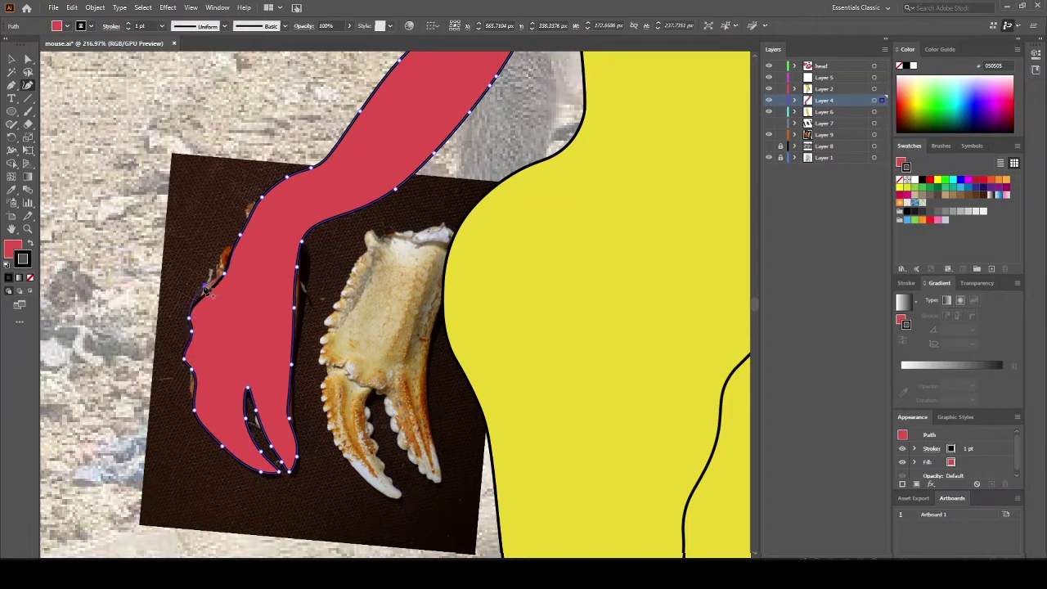
Deselect the far arm and hide the crab claw reference image on Layer 9
key("z")
left_click_drag(191, 379, 103, 337)
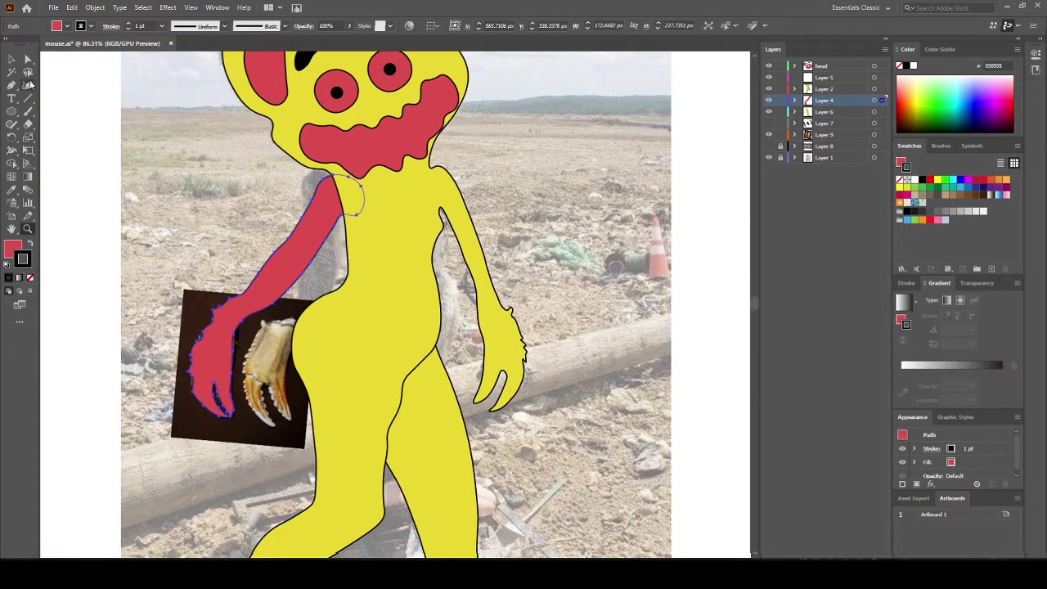
left_click(12, 59)
left_click(144, 206)
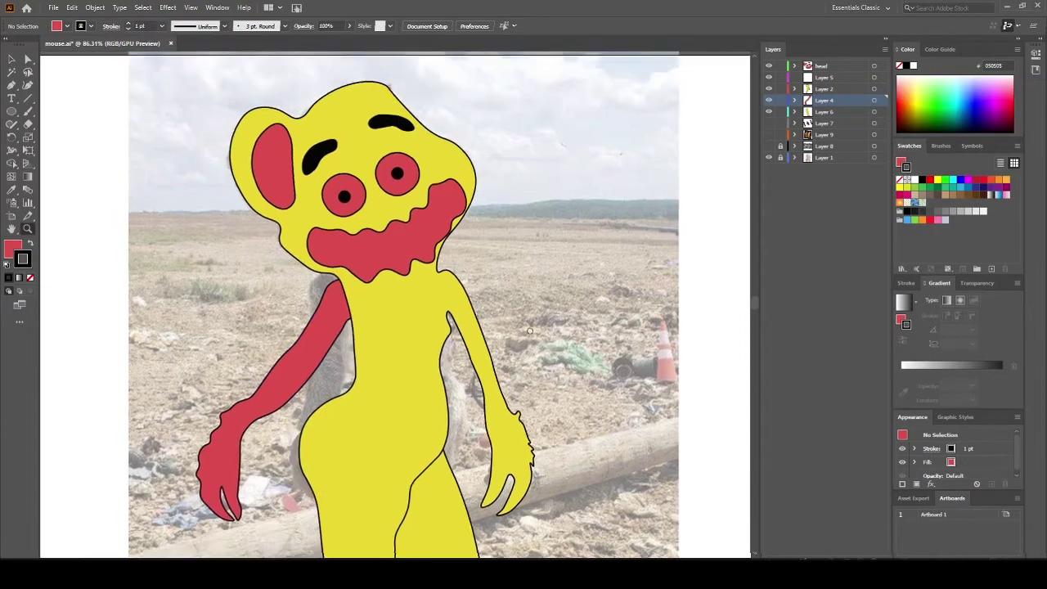
Brush thick black lines for the shorts' waistband and both leg hems on the clothes layer
left_click_drag(530, 321, 549, 270)
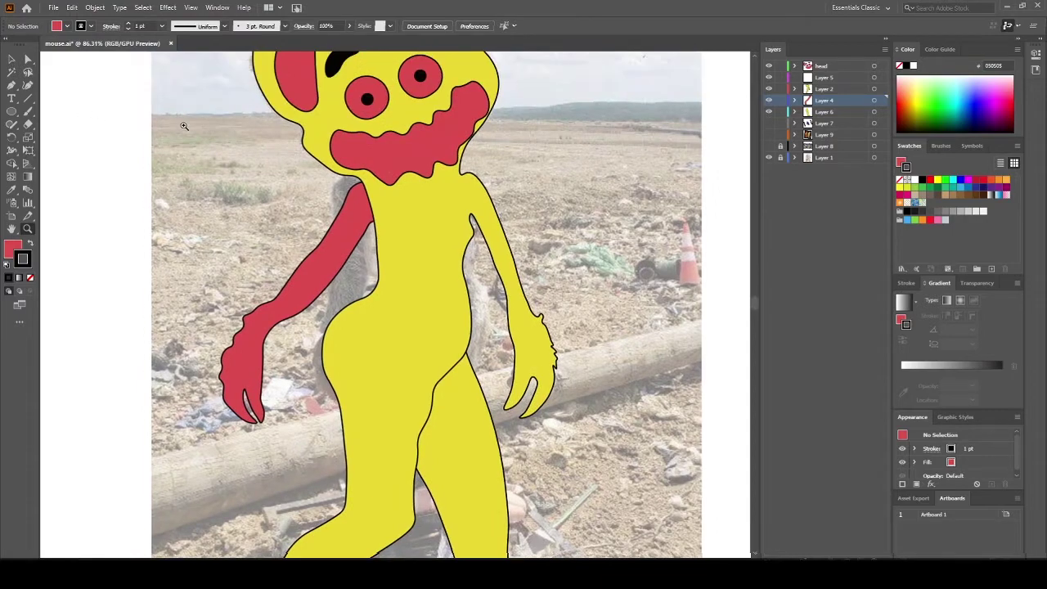
left_click(769, 147)
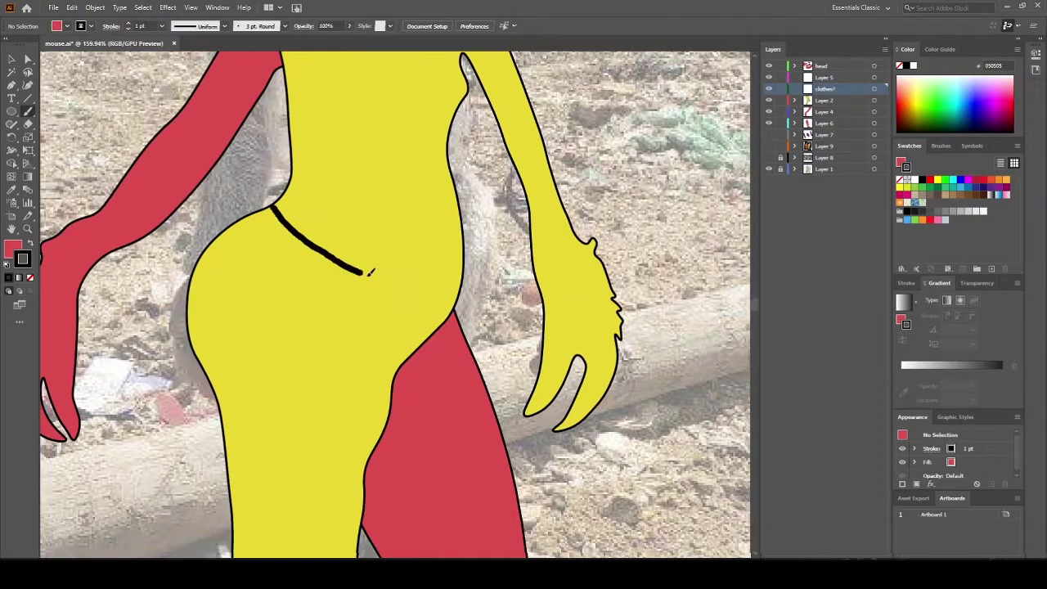
left_click_drag(367, 273, 398, 288)
left_click_drag(434, 286, 458, 293)
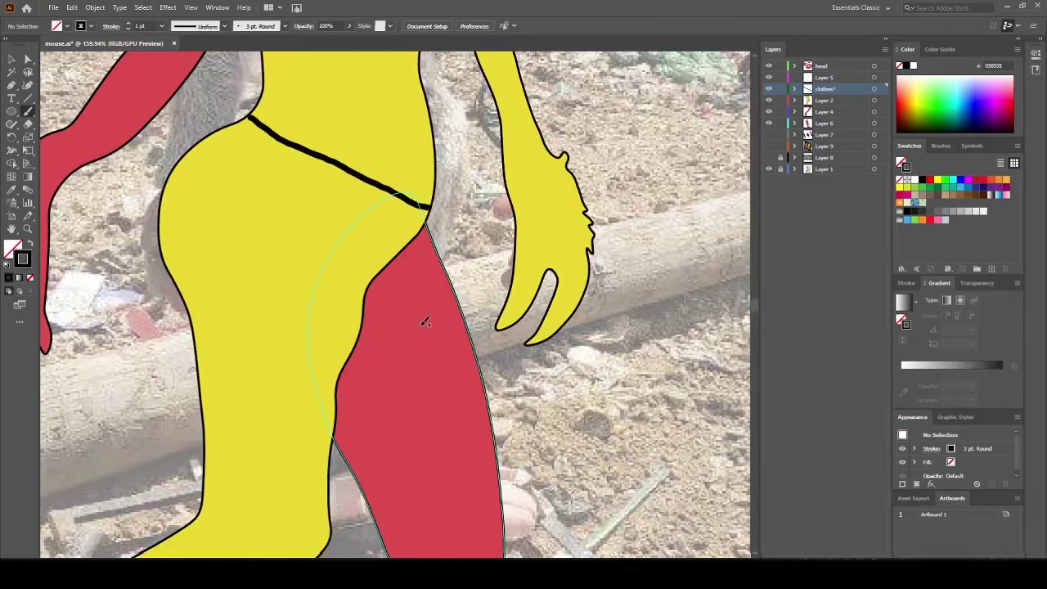
left_click_drag(422, 289, 424, 278)
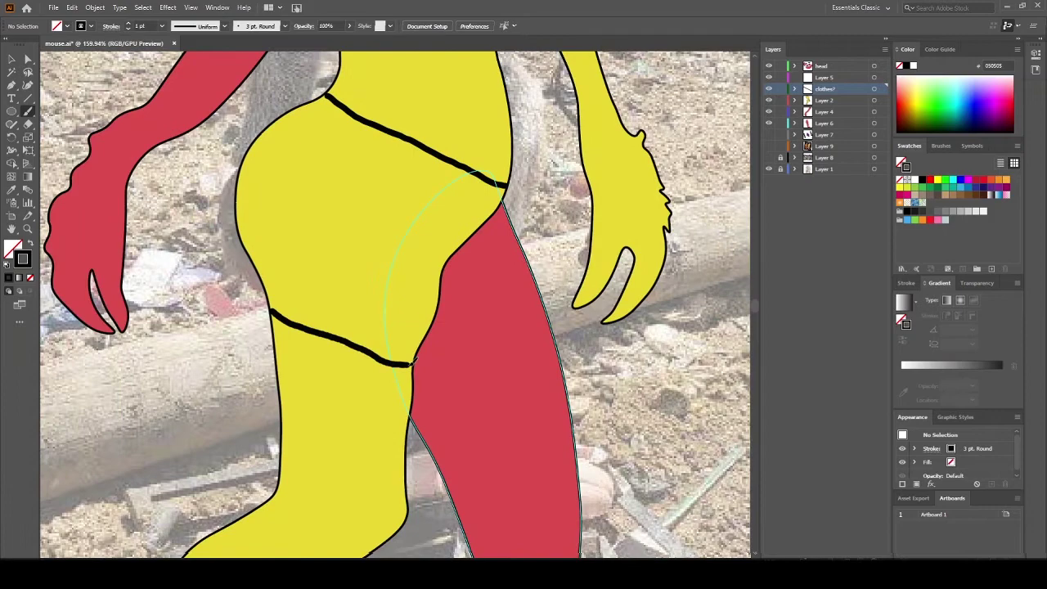
mouse_move(412, 373)
left_mouse_down()
mouse_move(552, 339)
mouse_move(546, 204)
left_mouse_up()
Pull the outer end of the near leg's hem line onto the leg outline
key("z")
left_click_drag(394, 228, 442, 236)
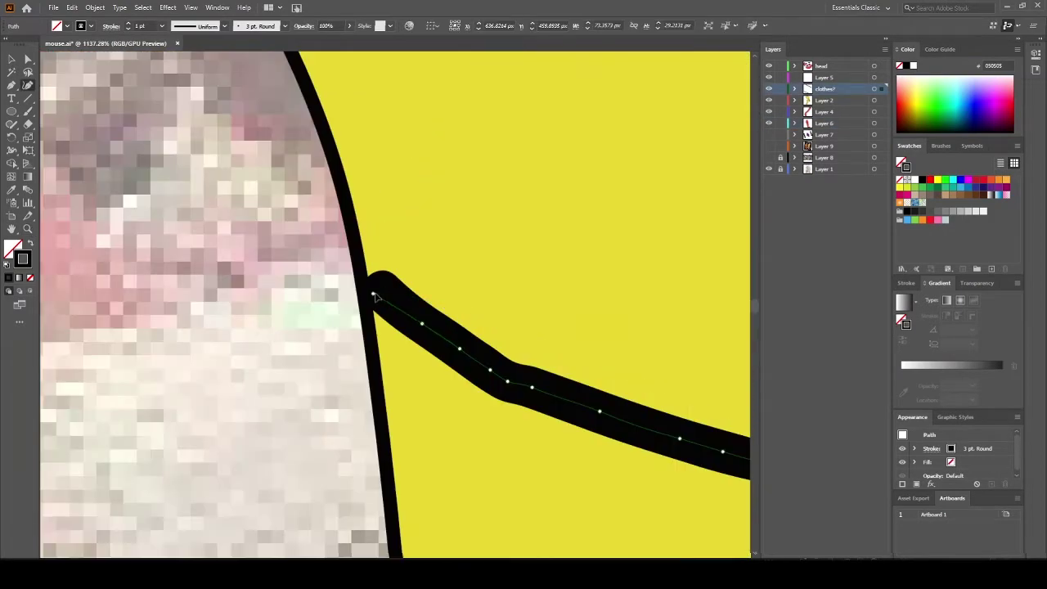
left_click_drag(374, 296, 382, 325)
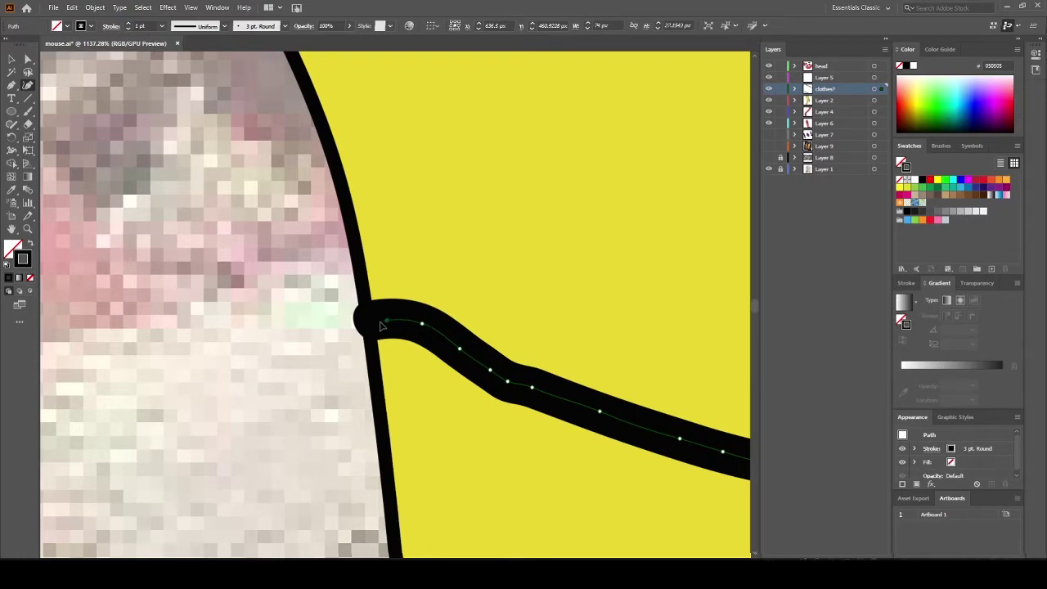
Trace the near half of the shorts around the buttock and down the inner thigh edge to close its outline
scroll(379, 326, "down", 5)
scroll(221, 352, "up", 3)
left_click_drag(212, 369, 214, 369)
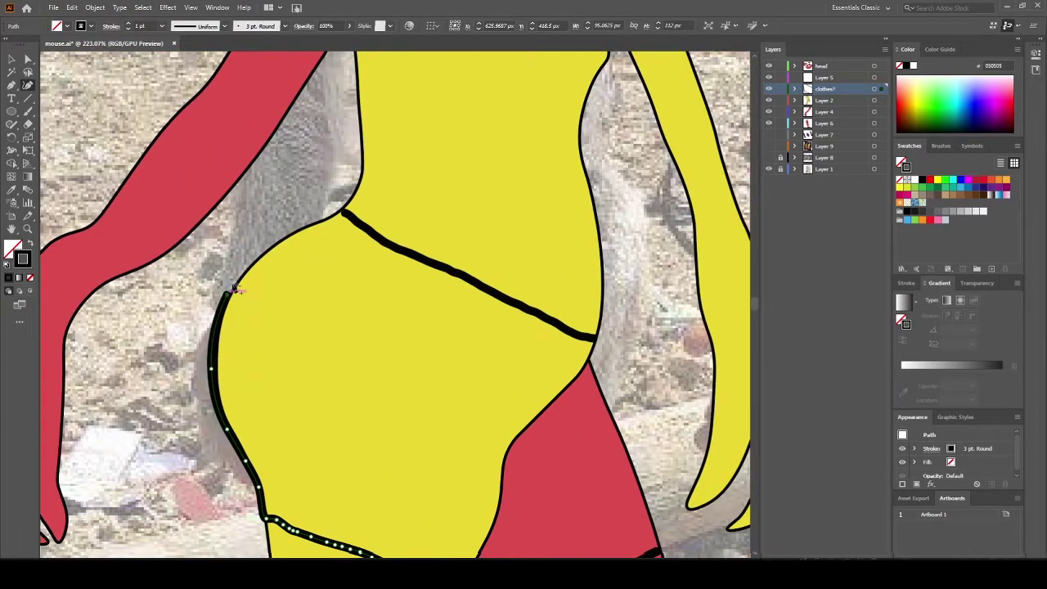
left_click(253, 258)
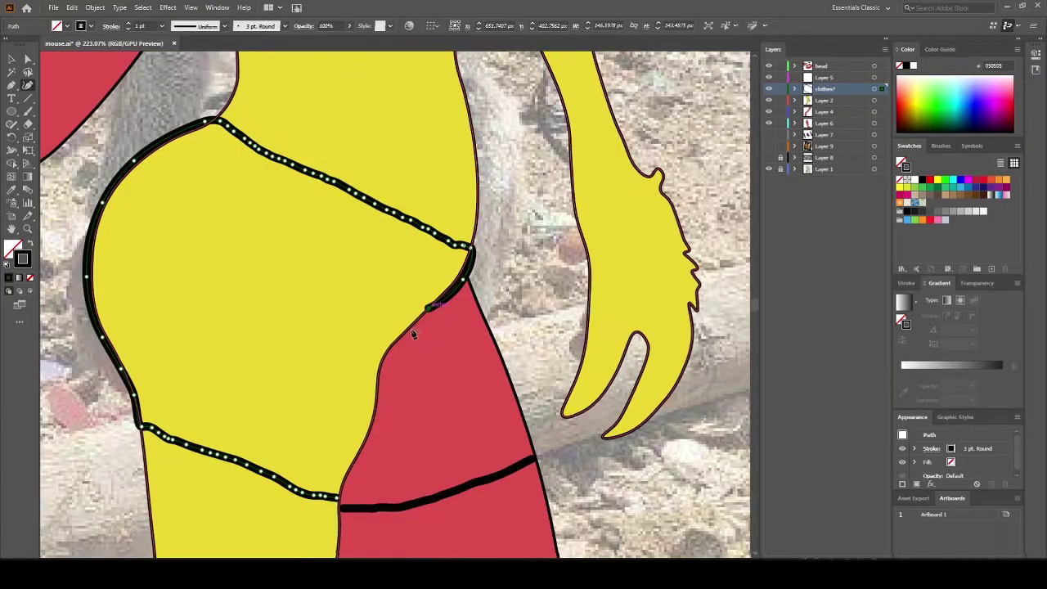
left_click(412, 331)
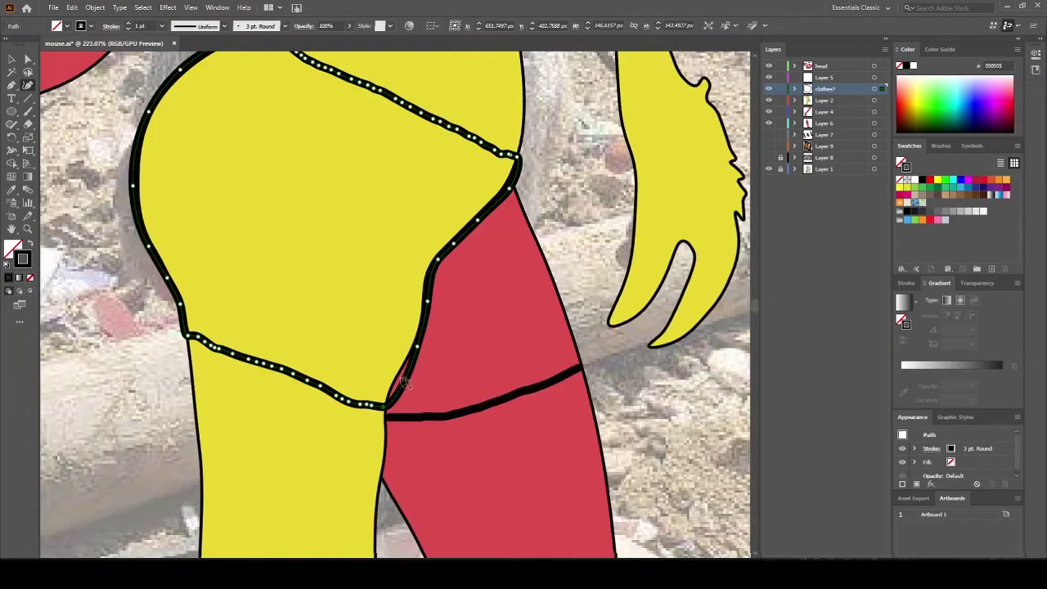
left_click_drag(404, 387, 400, 378)
Trace the far half of the shorts along the outer thigh on Layer 6 and sample the near half's blue fill onto it
left_click_drag(497, 177, 483, 238)
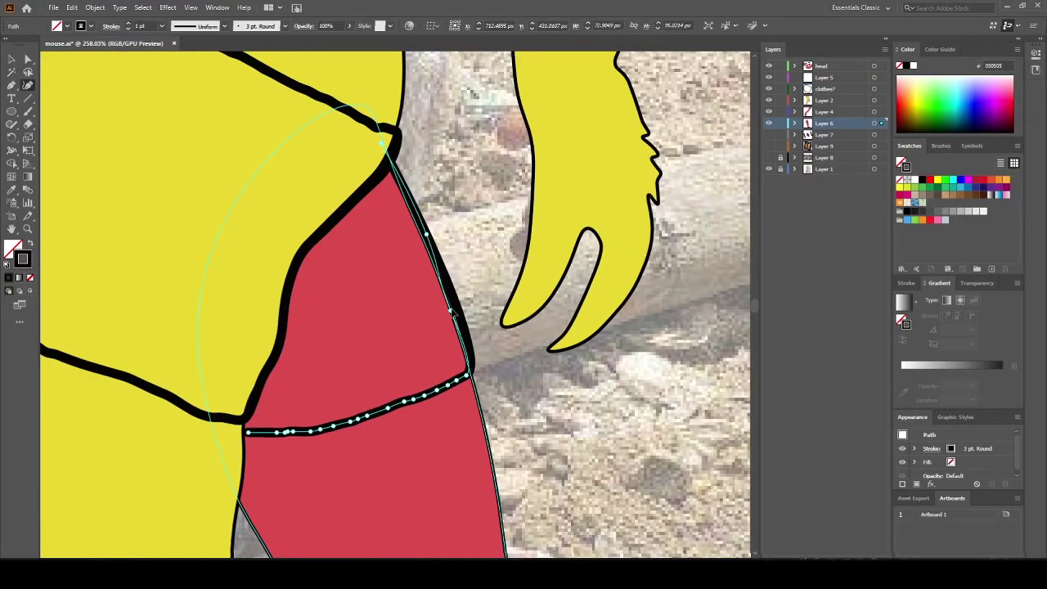
left_click_drag(442, 370, 443, 302)
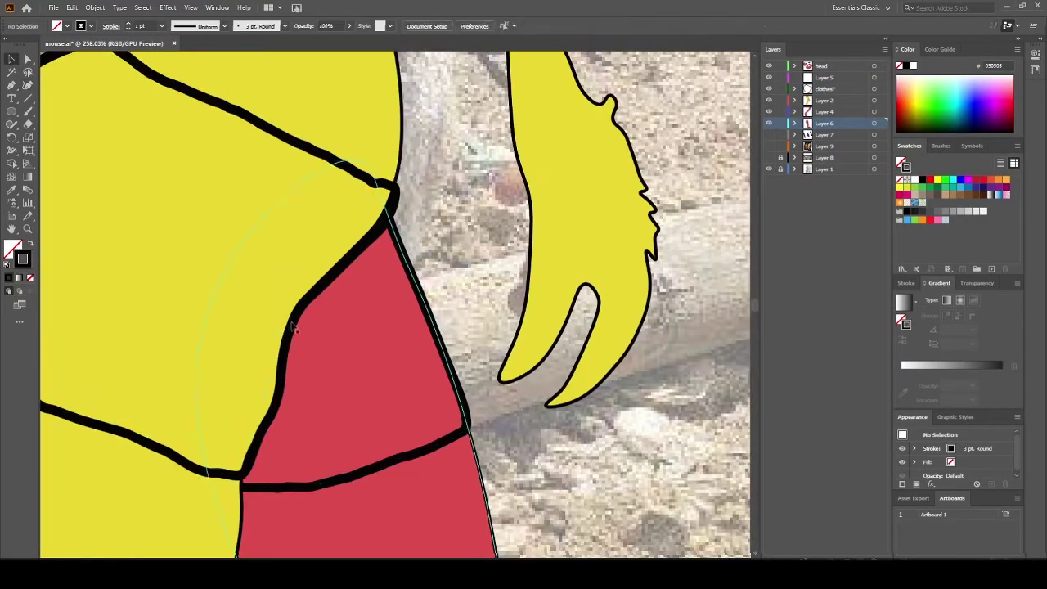
key("z")
left_click_drag(442, 341, 388, 355)
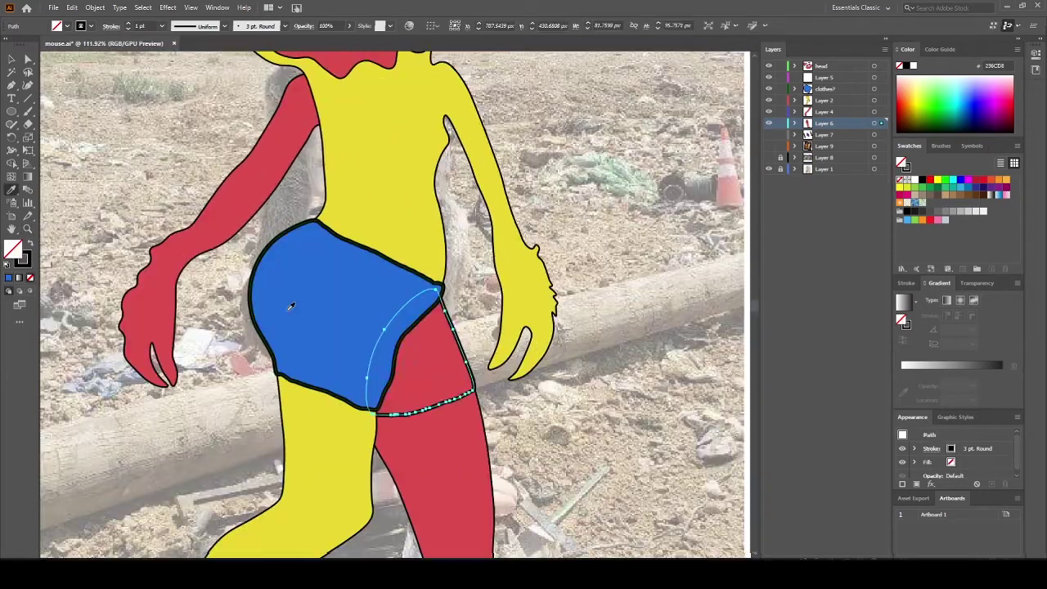
left_click(290, 306)
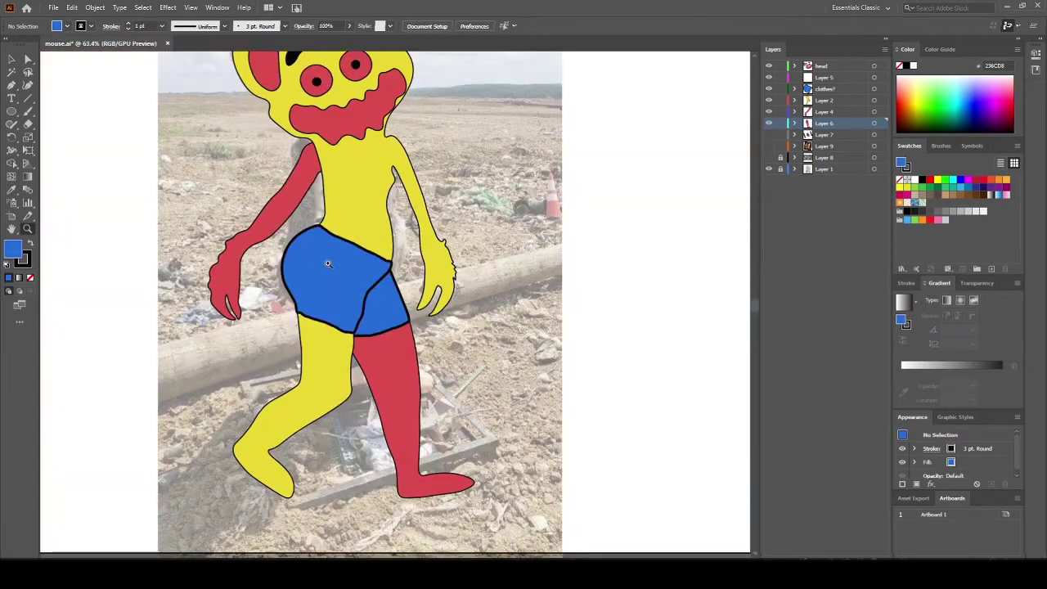
left_click_drag(327, 263, 372, 344)
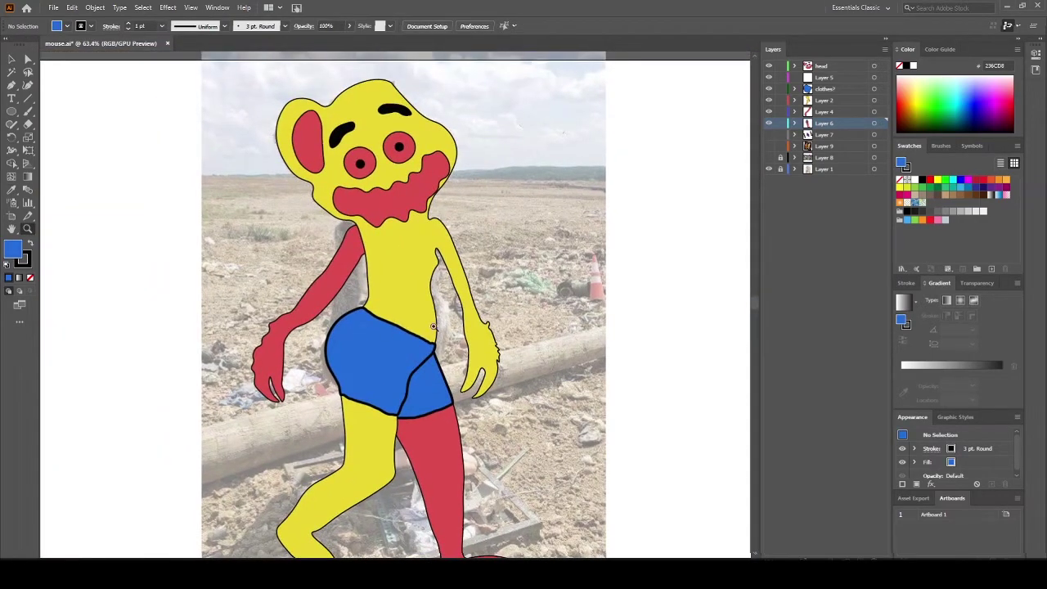
scroll(425, 321, "up", 3)
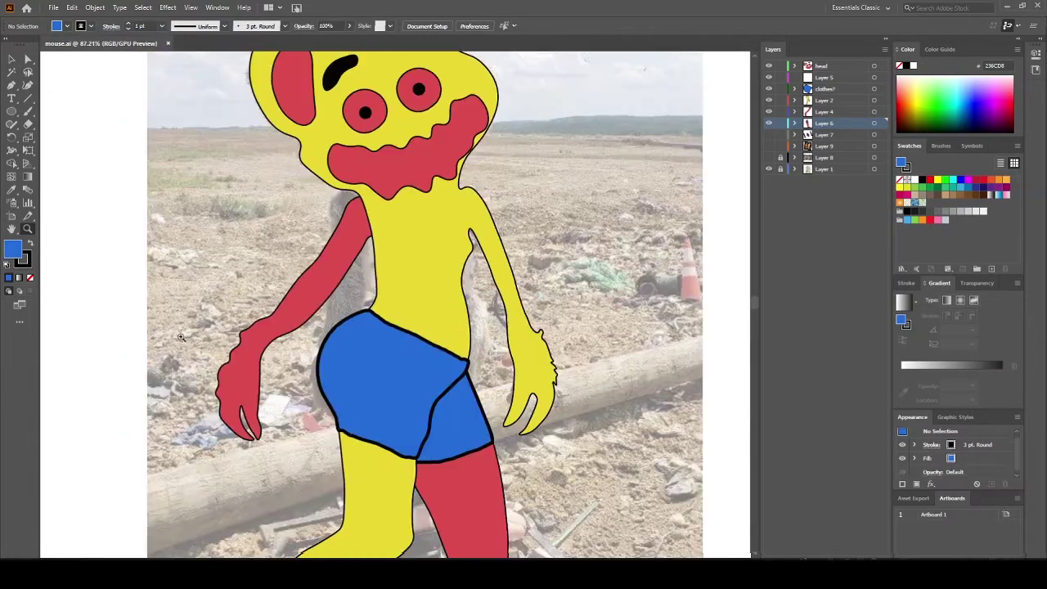
left_click_drag(369, 470, 342, 276)
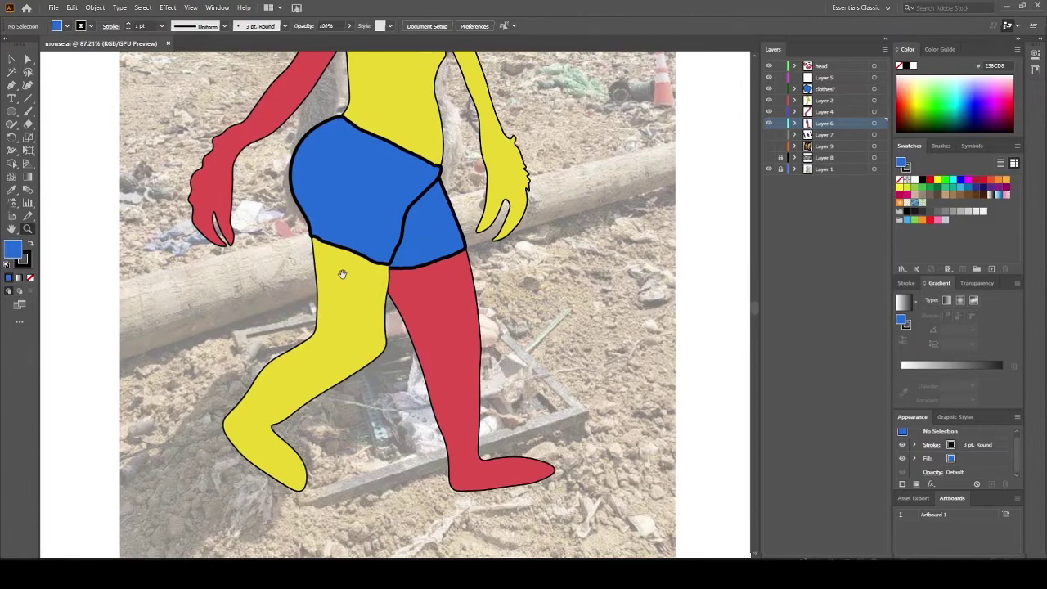
scroll(343, 274, "up", 5)
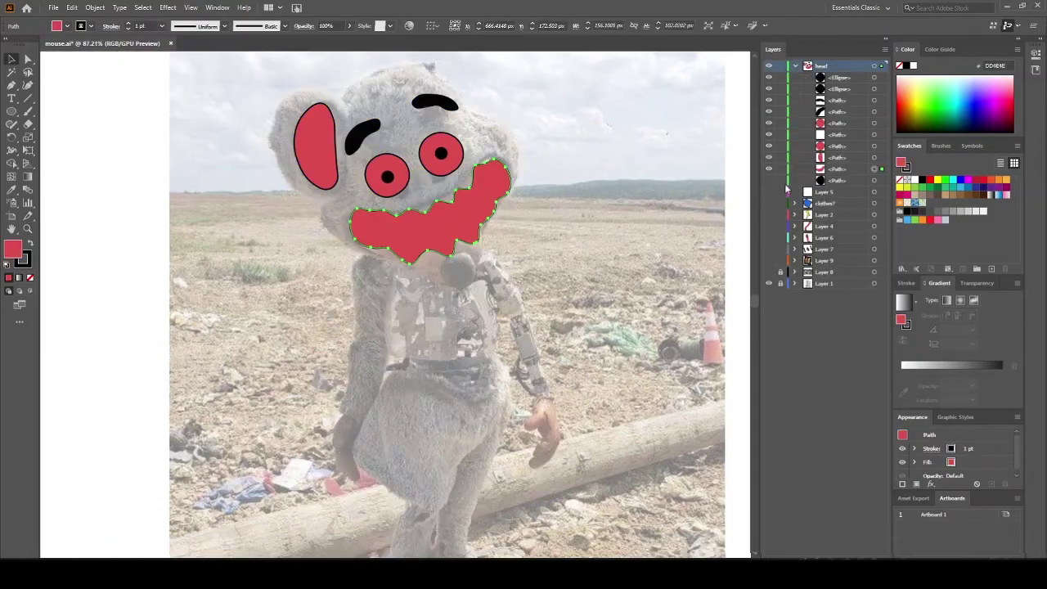
Toggle the black nose's visibility in the head layer and reshape the red mouth into a smooth-edged snout reaching down to the nose
left_click(769, 180)
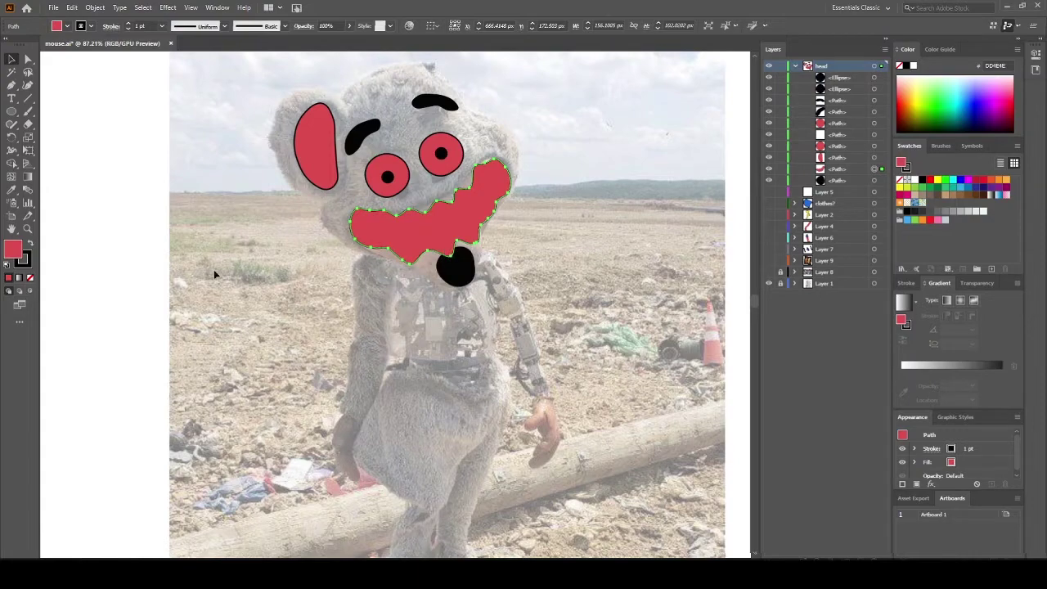
left_click(770, 180)
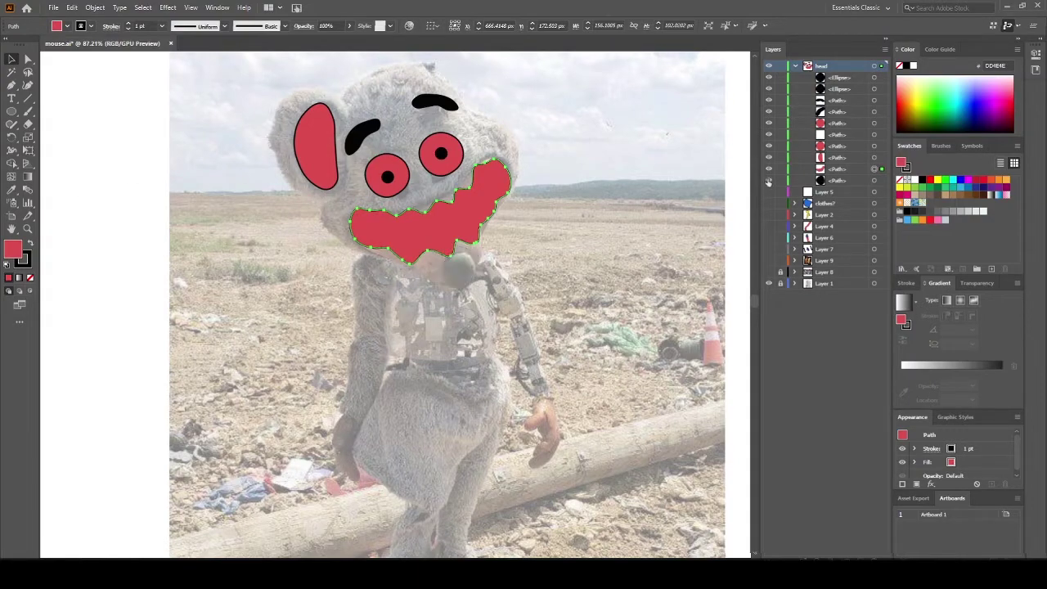
left_click(769, 180)
left_click(769, 180)
left_click(27, 229)
left_click_drag(424, 215, 452, 258)
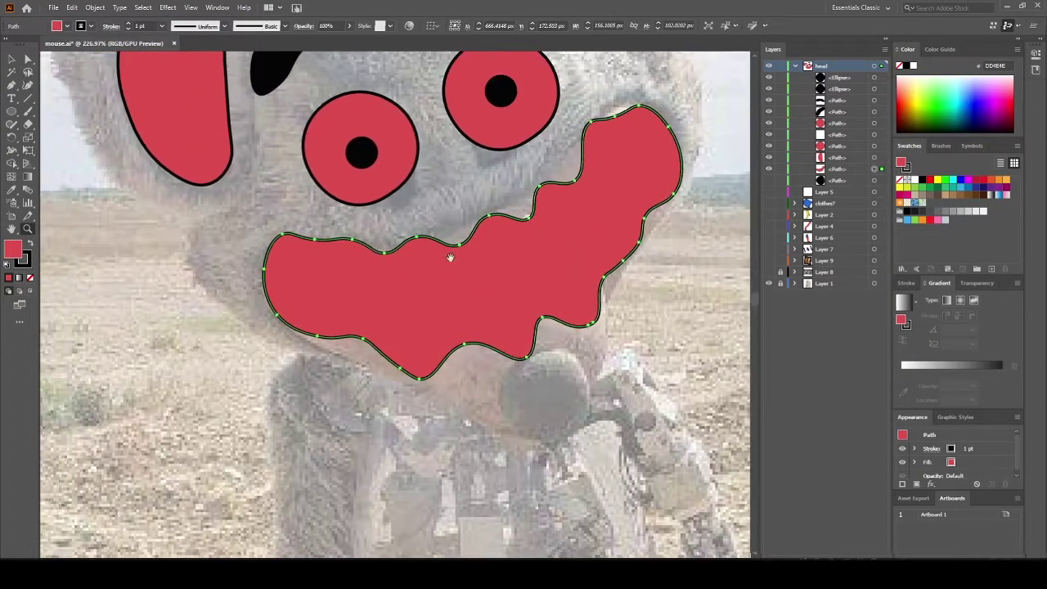
left_click_drag(383, 250, 355, 291)
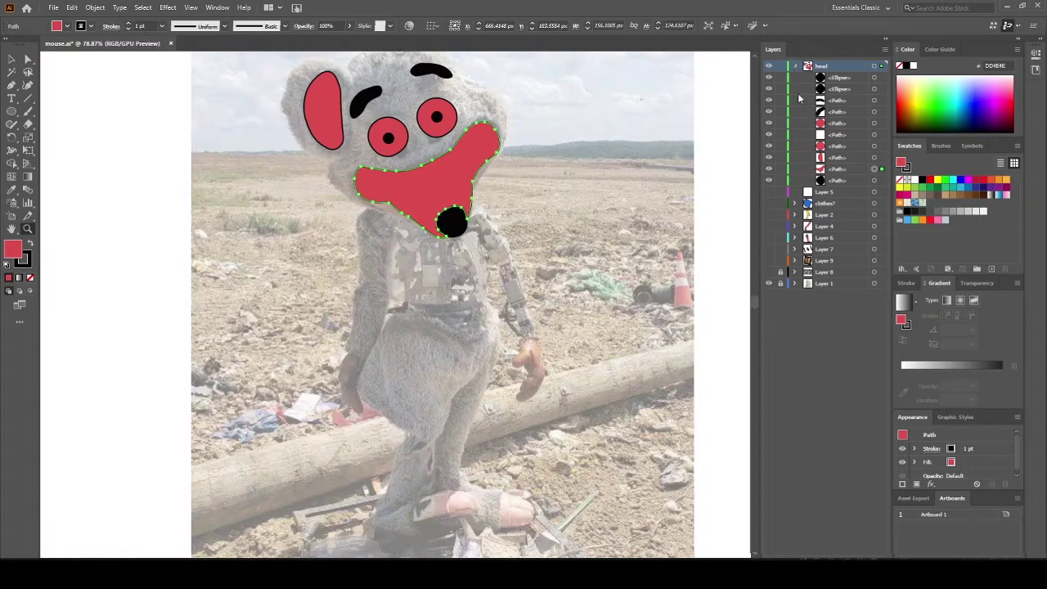
left_click(794, 65)
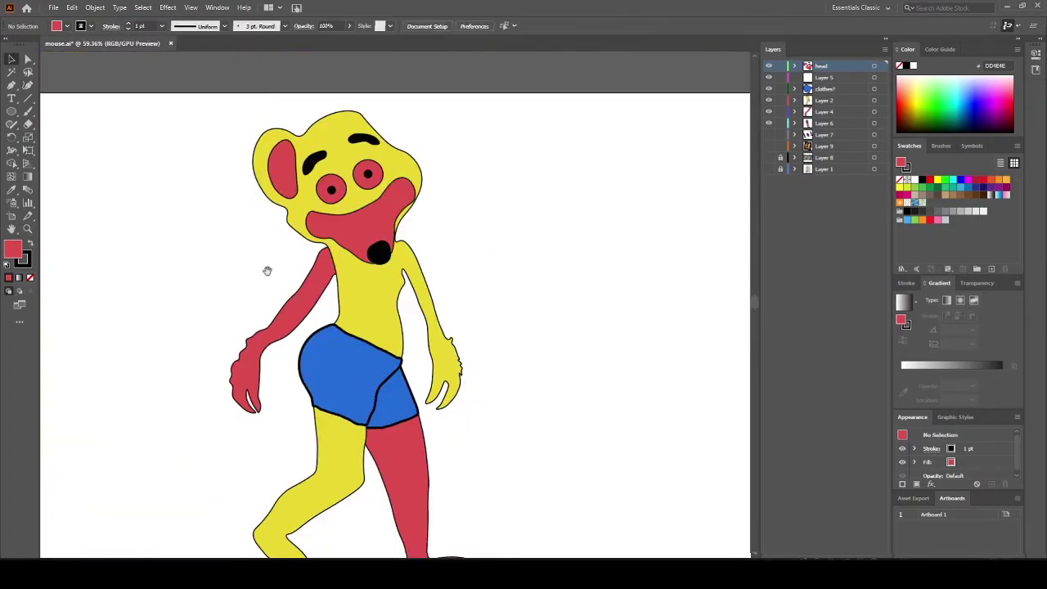
Recolor the far leg on Layer 6 with the body's dark grey fill
scroll(280, 230, "up", 2)
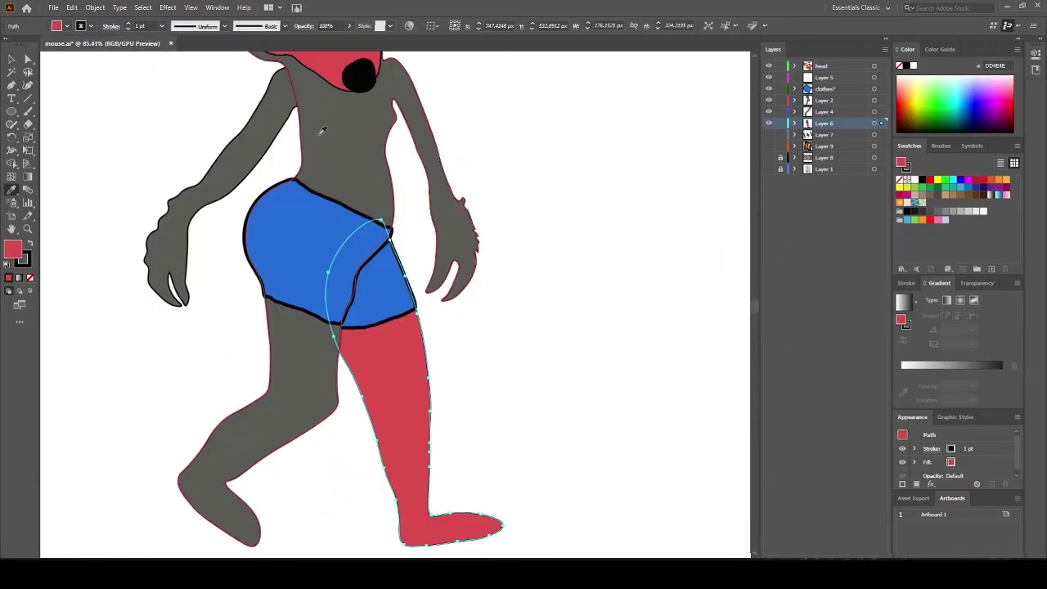
left_click(323, 130)
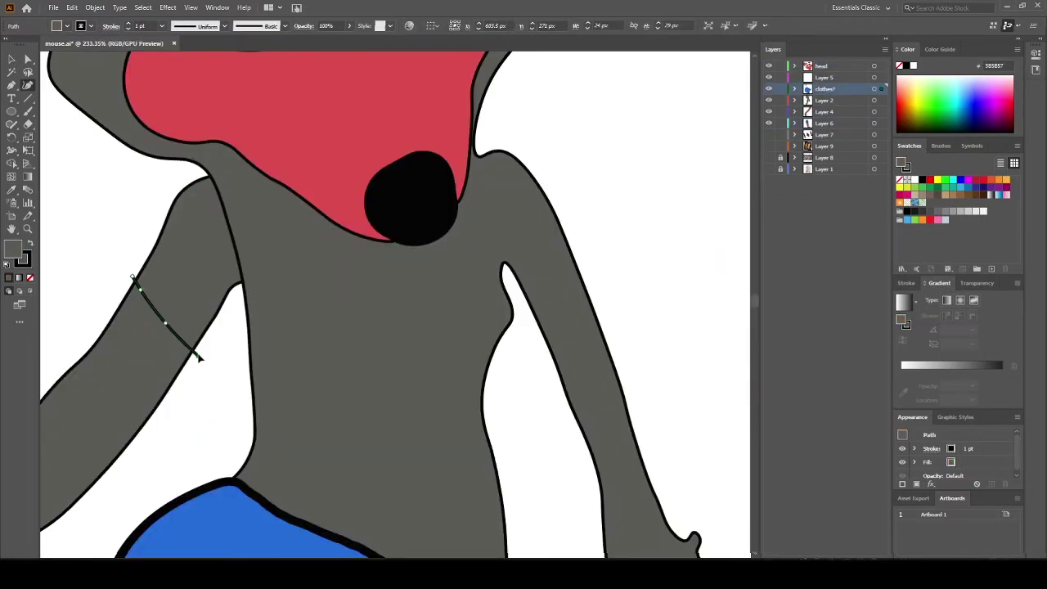
Trace the shirt on the clothes layer from the far sleeve across the midriff, into the near armpit and down the near sleeve
mouse_move(196, 354)
left_mouse_down()
mouse_move(244, 372)
mouse_move(491, 402)
mouse_move(500, 352)
mouse_move(522, 322)
mouse_move(508, 279)
left_mouse_up()
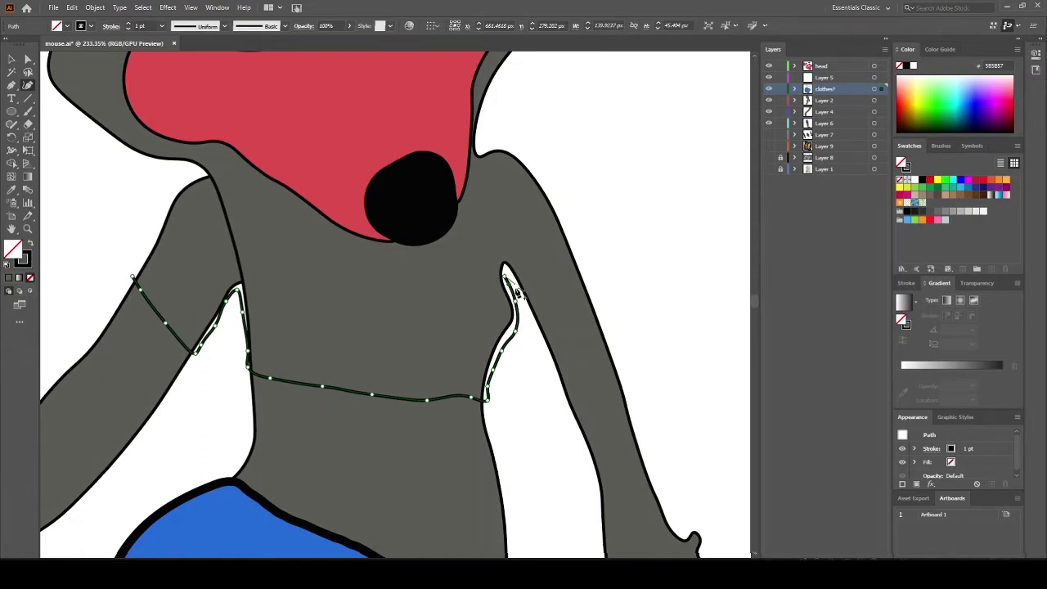
left_click(512, 286)
mouse_move(516, 289)
left_mouse_down()
mouse_move(506, 281)
mouse_move(525, 302)
left_mouse_up()
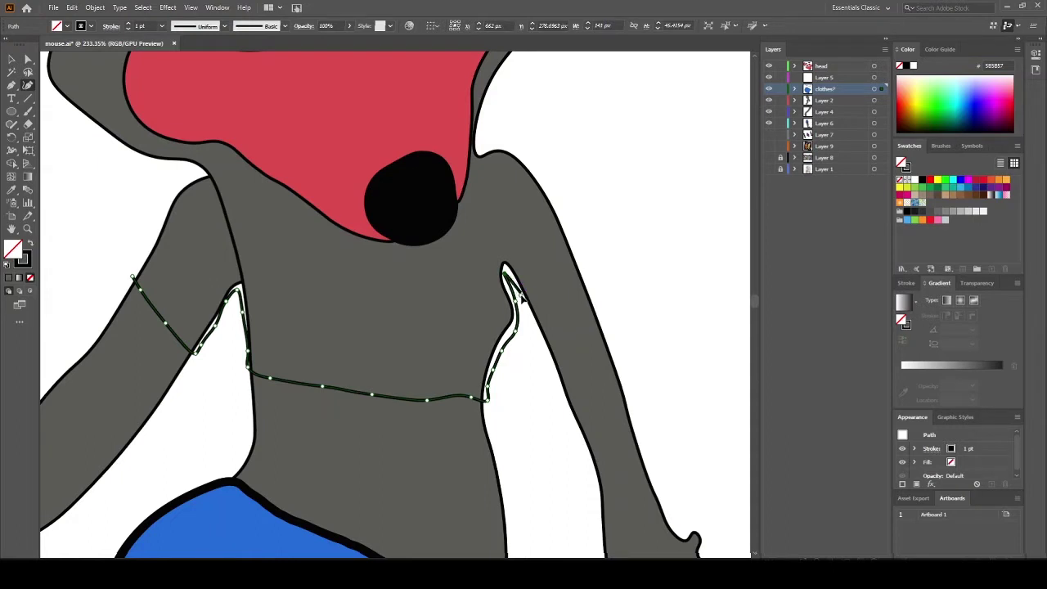
left_click(531, 316)
left_click(536, 329)
Trace the near sleeve's hem, both shoulders and the neckline to close the shirt, and fill it white
left_click(555, 319)
left_click(598, 299)
left_click_drag(588, 278, 632, 350)
left_click(597, 315)
left_click(603, 318)
left_click(621, 342)
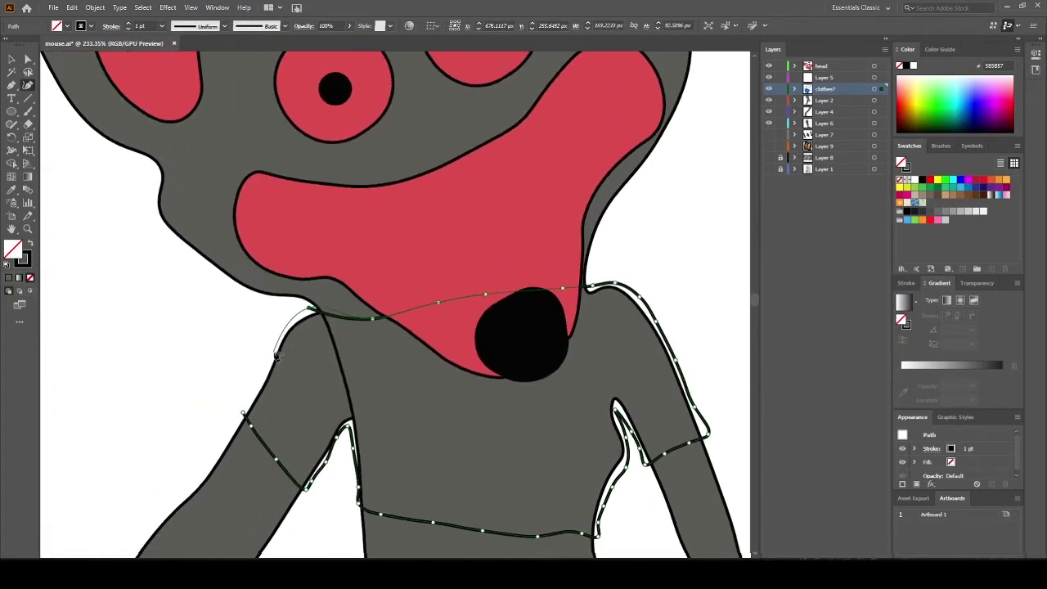
left_click(275, 350)
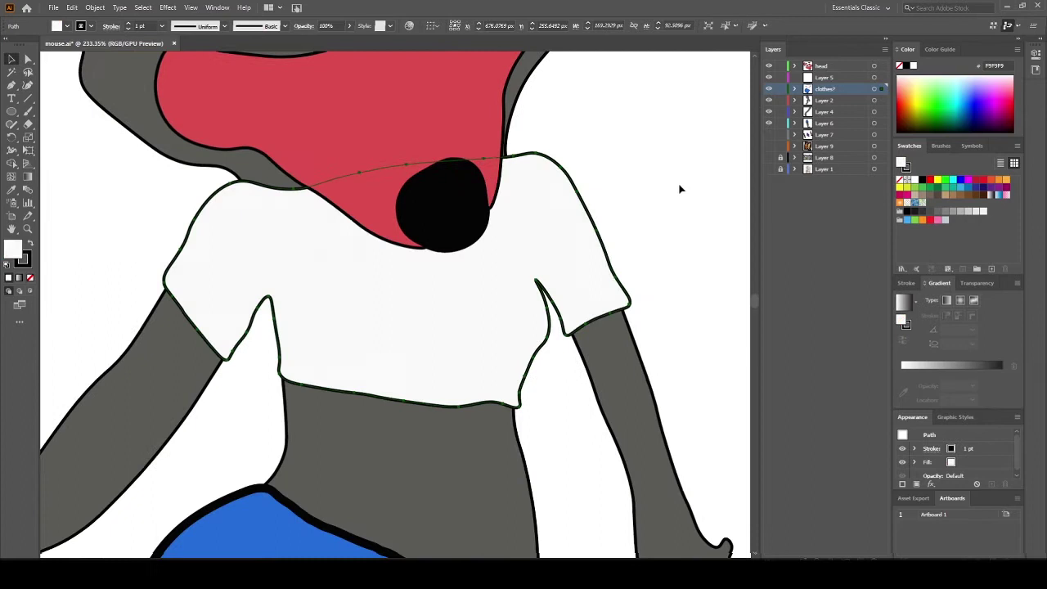
left_click(679, 189)
Draw a small narrow oval navel on the belly above the shorts and fill it purple
key("z")
left_click_drag(410, 371, 283, 293)
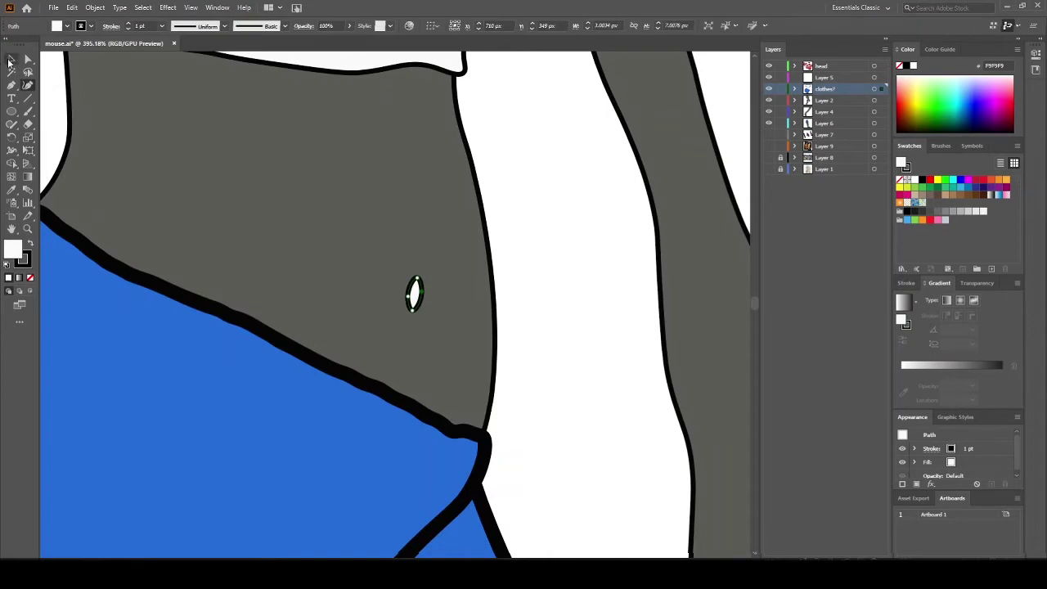
left_click(12, 59)
left_click(818, 246)
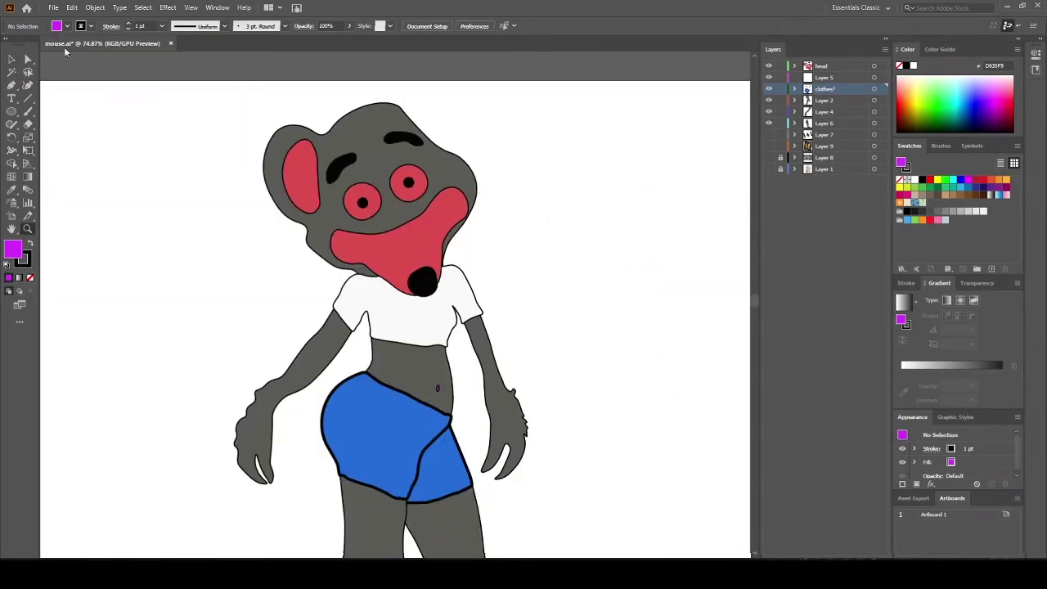
Recolor the inner ear purple and the snout a lighter grey than the head
left_click(12, 59)
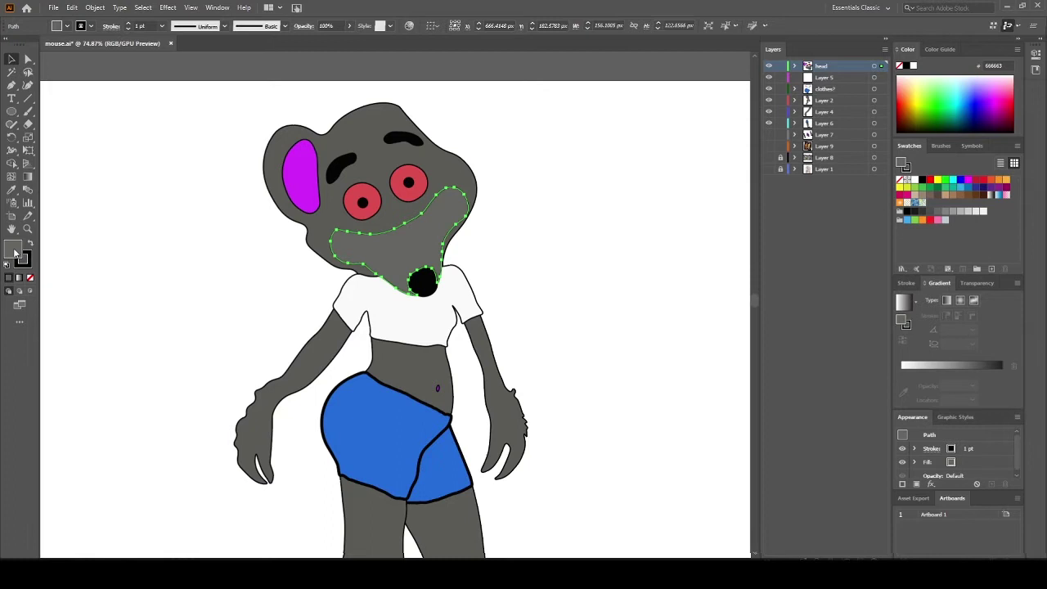
double_click(14, 253)
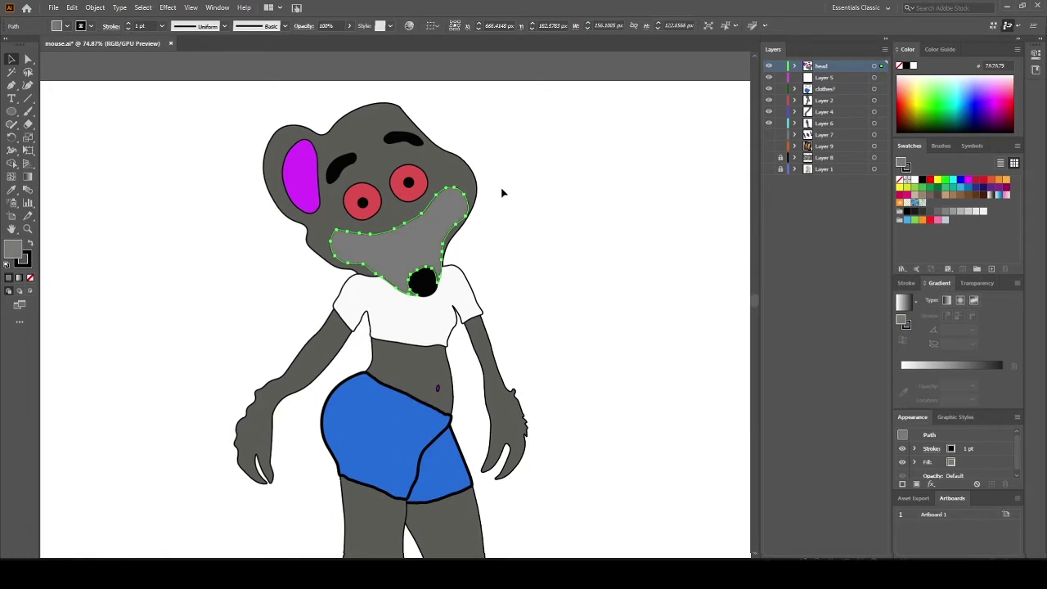
left_click(503, 192)
Recolor both eyes from red to white around the black pupils
left_click_drag(616, 377, 576, 381)
left_click(324, 234)
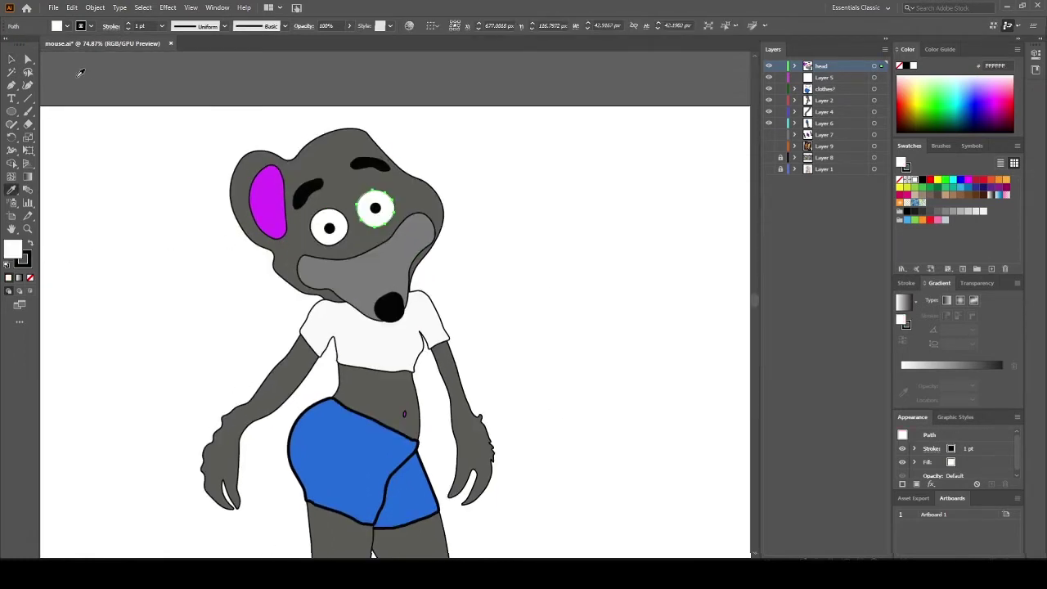
left_click(11, 60)
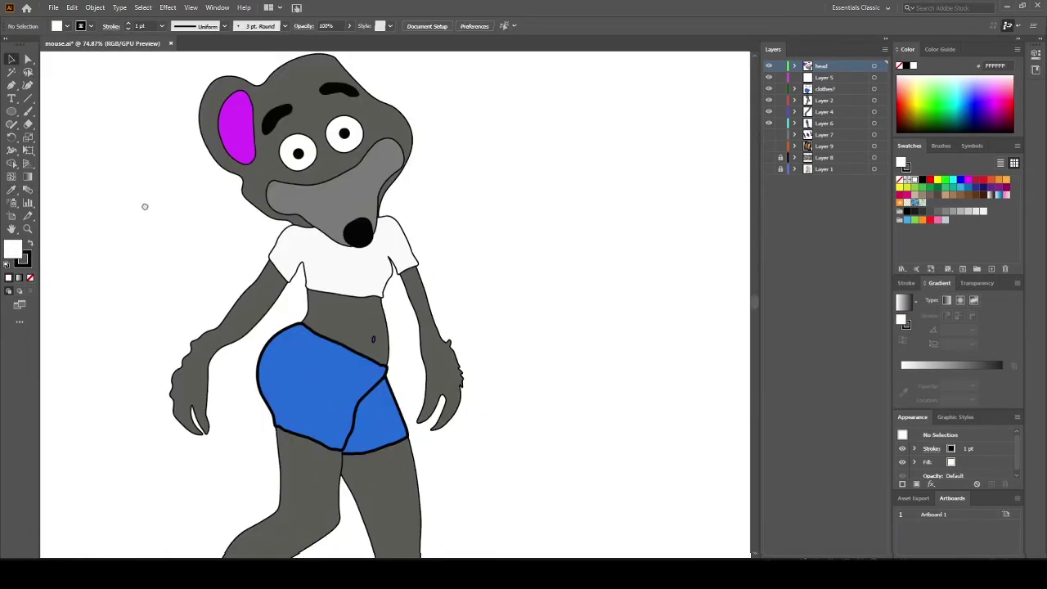
left_click_drag(145, 211, 186, 193)
left_click_drag(204, 240, 223, 294)
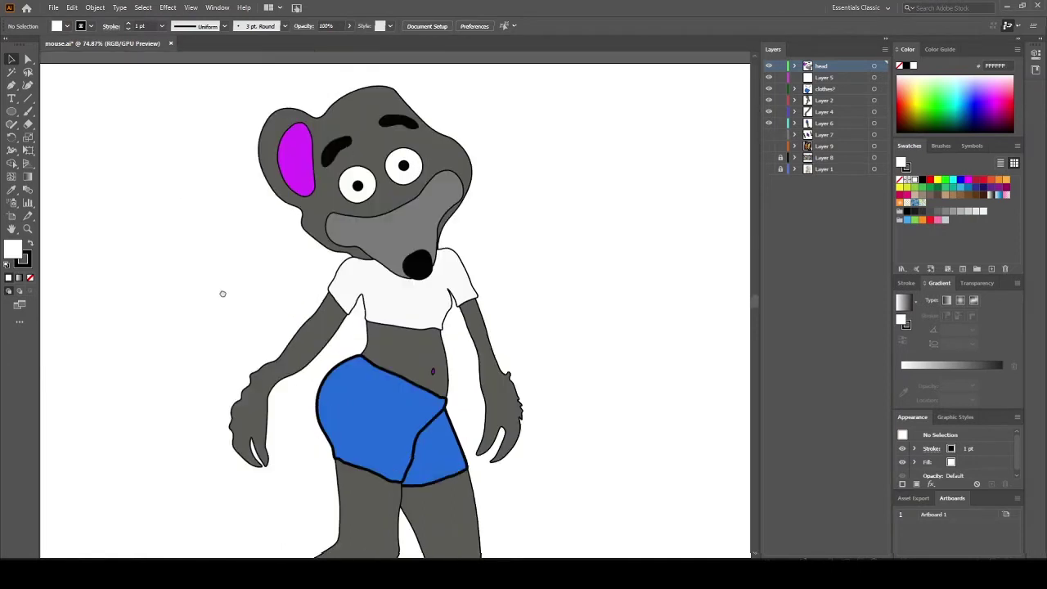
Clear the fill of the arm over the crab claw photo and add a new layer beneath the arm's layer
scroll(228, 270, "down", 2)
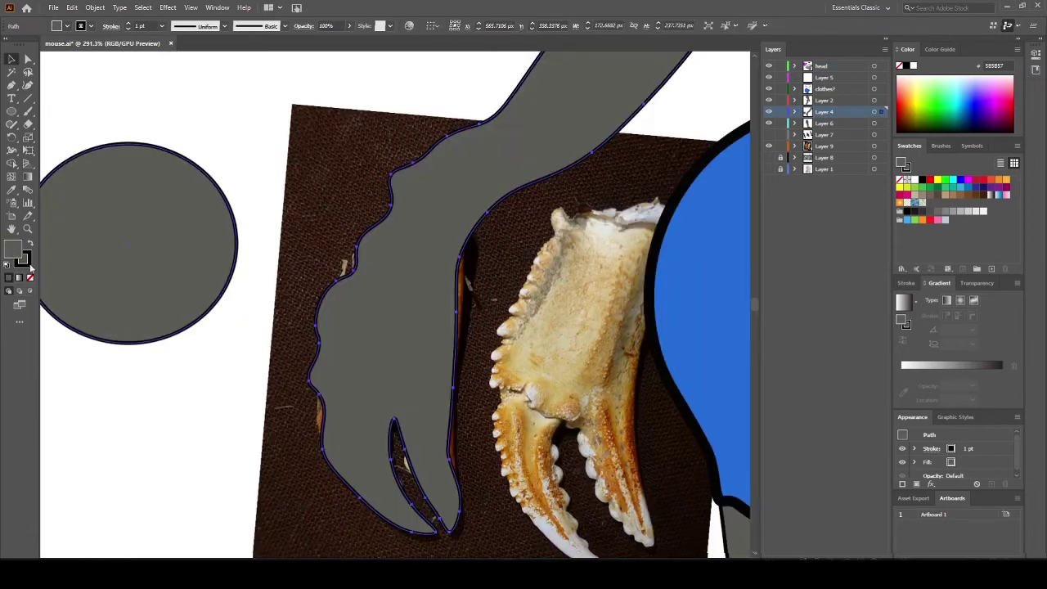
left_click(30, 278)
scroll(327, 392, "down", 3)
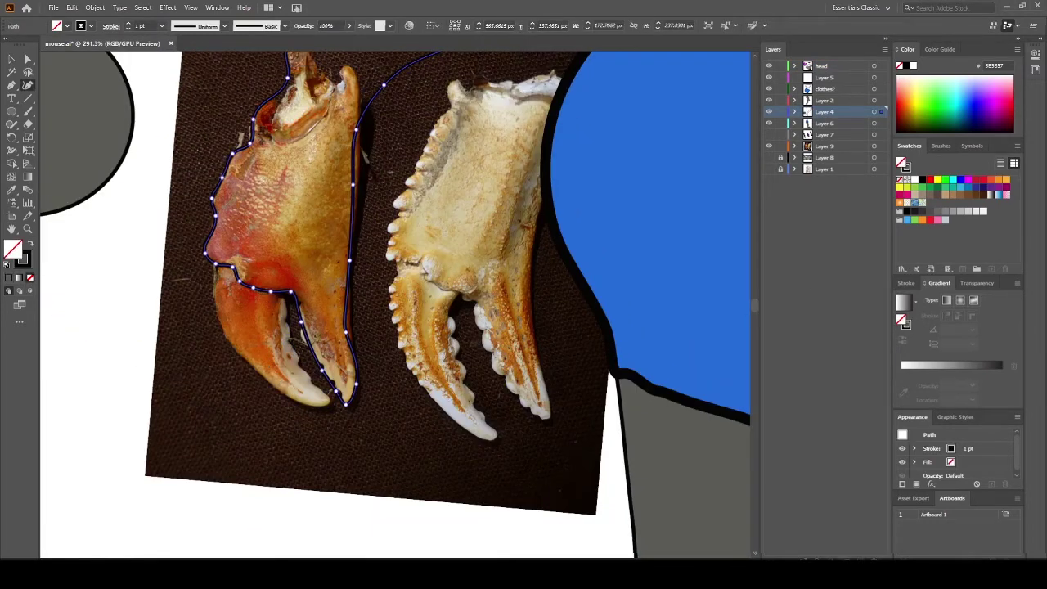
left_click(859, 547)
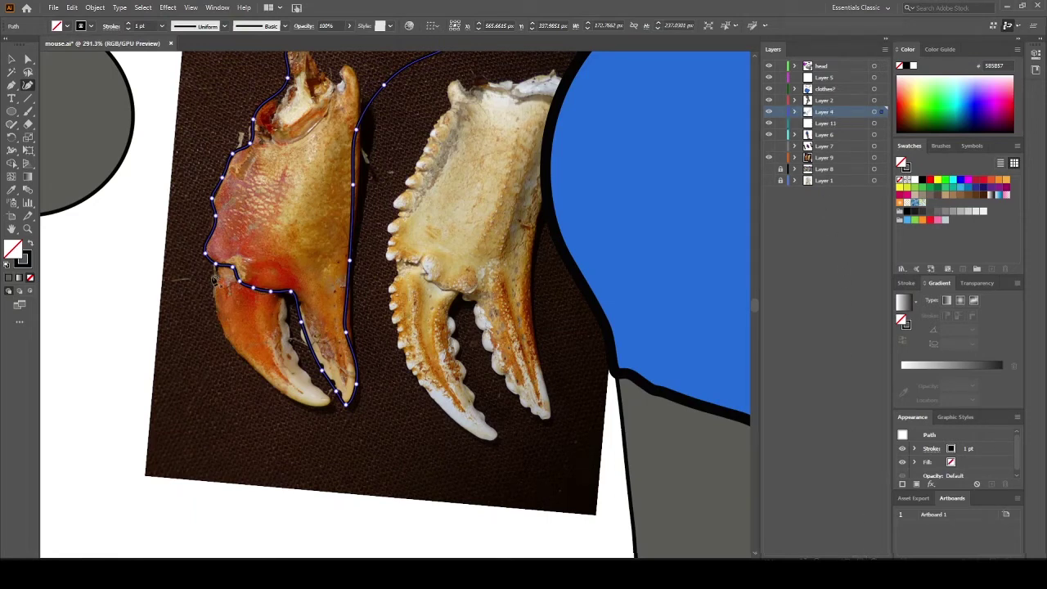
Trace the red claw's outer pincer as a separate closed shape, from its joint around the tip and back
left_click(216, 275)
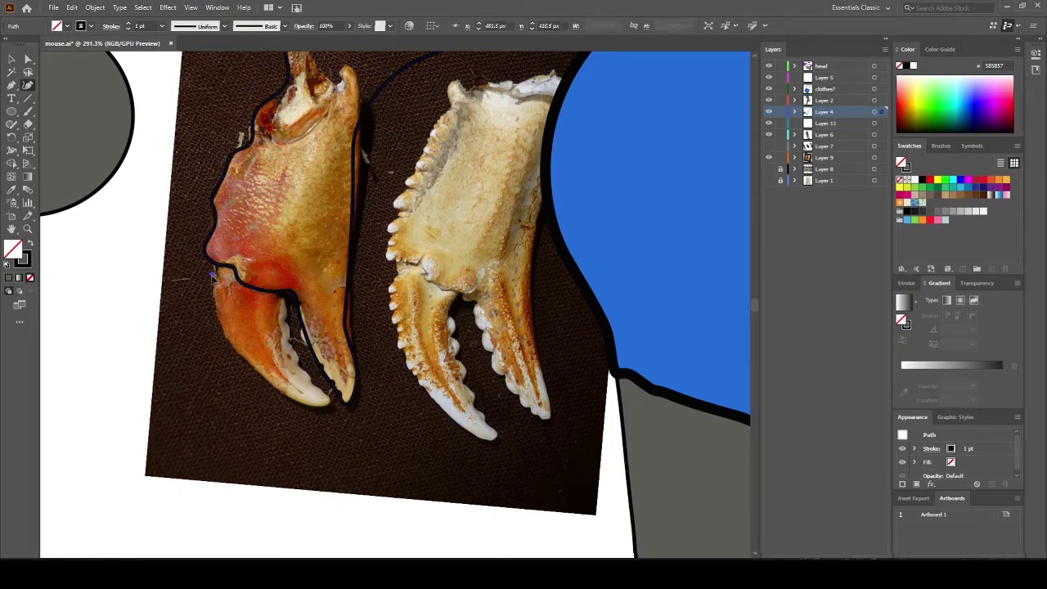
left_click(216, 291)
left_click_drag(222, 326, 247, 365)
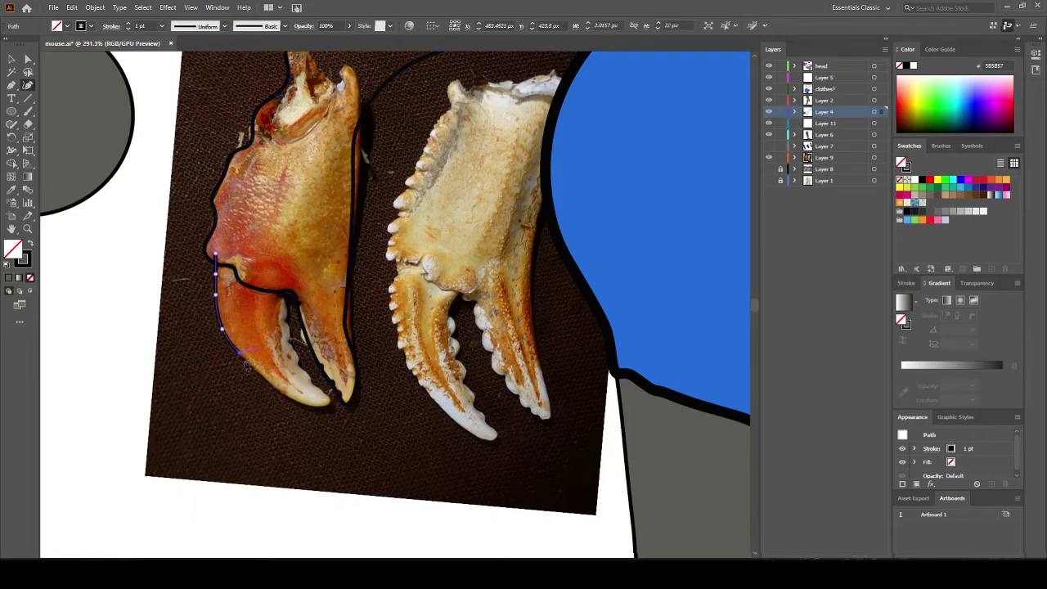
left_click(264, 377)
left_click(287, 398)
left_click(318, 408)
left_click(329, 401)
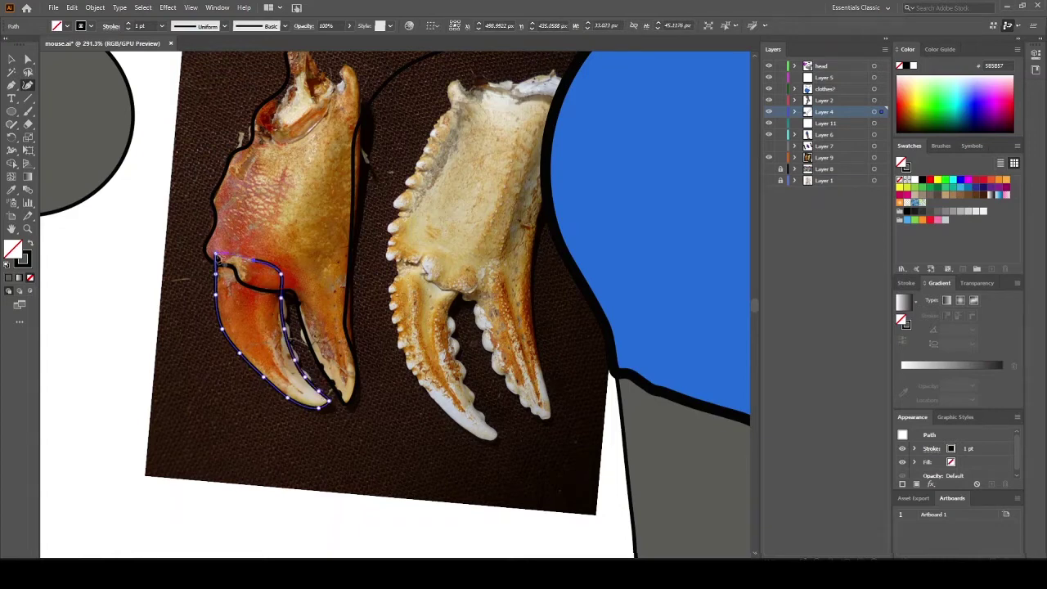
left_click(216, 253)
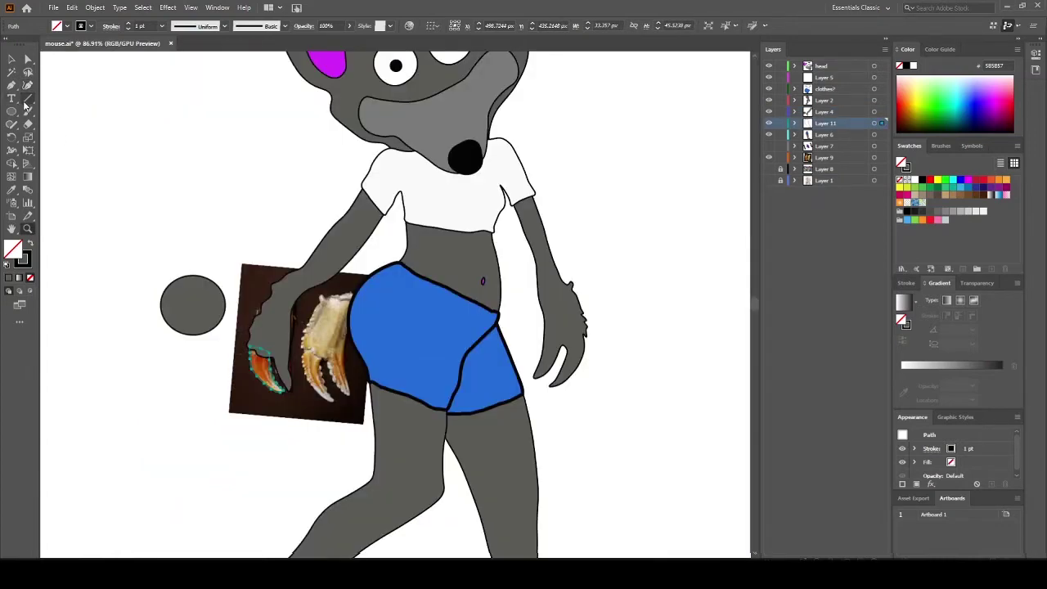
Fill the outer pincer with the lighter grey sampled from the snout
left_click(12, 189)
left_click(447, 136)
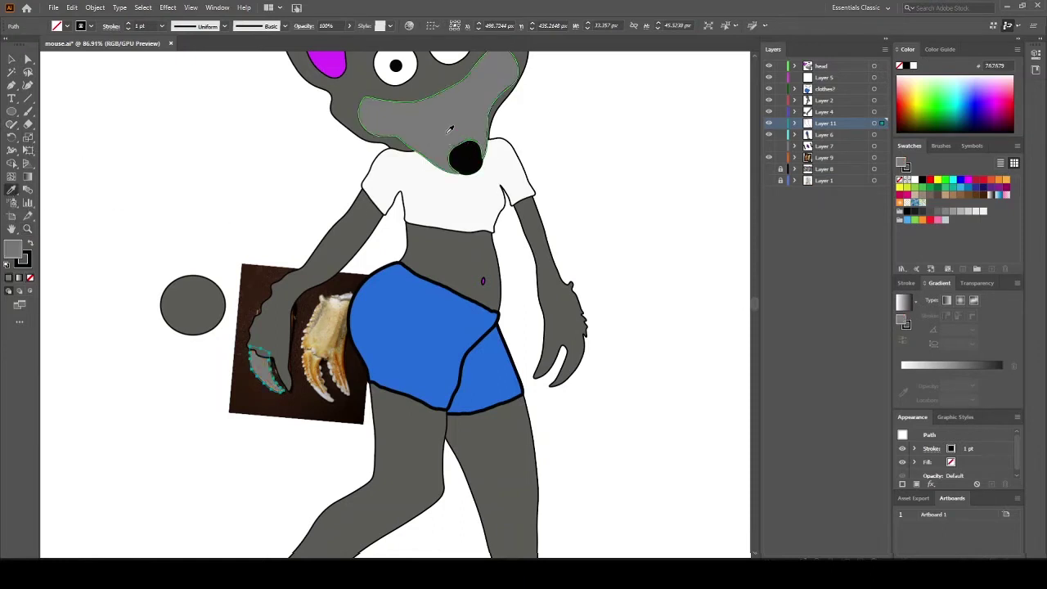
key("v")
left_click(207, 192)
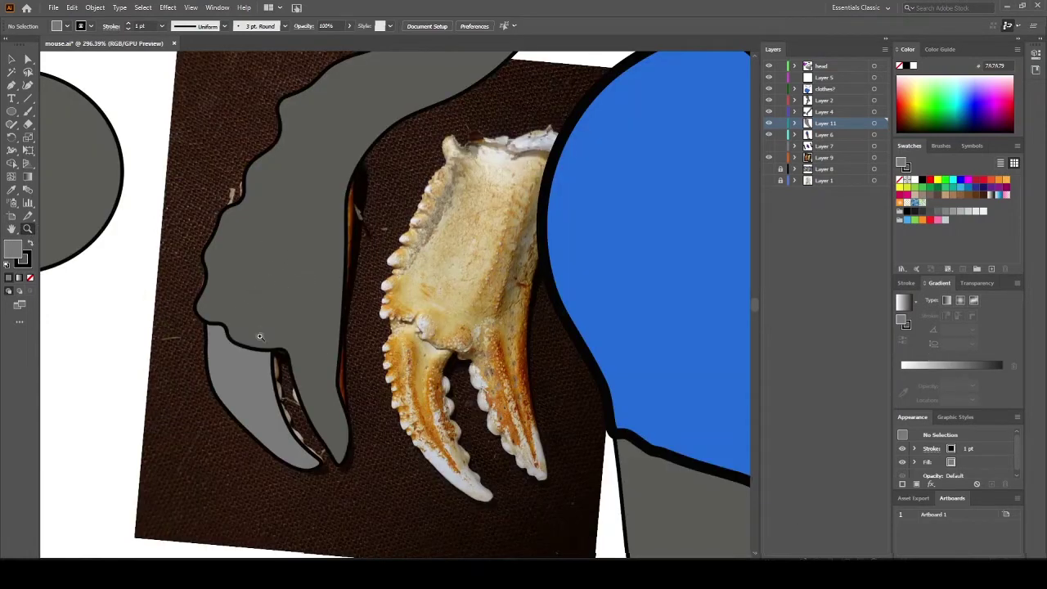
Draw closed toothed shapes along the inner edges of both pincers, following the teeth in the claw photo
scroll(451, 330, "up", 4)
left_click_drag(339, 420, 486, 347)
scroll(448, 338, "up", 1)
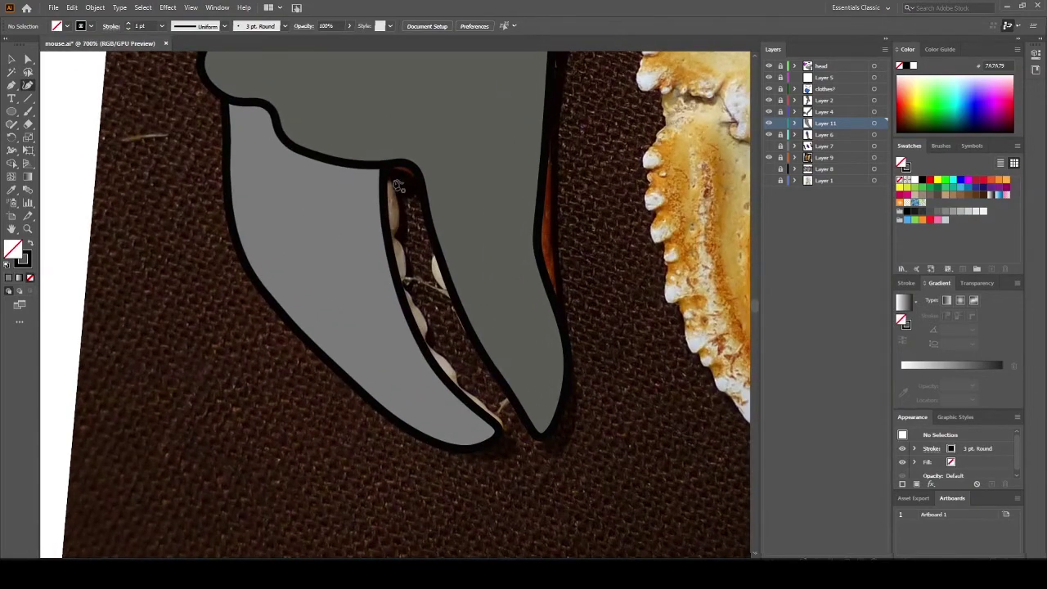
left_click_drag(393, 181, 396, 241)
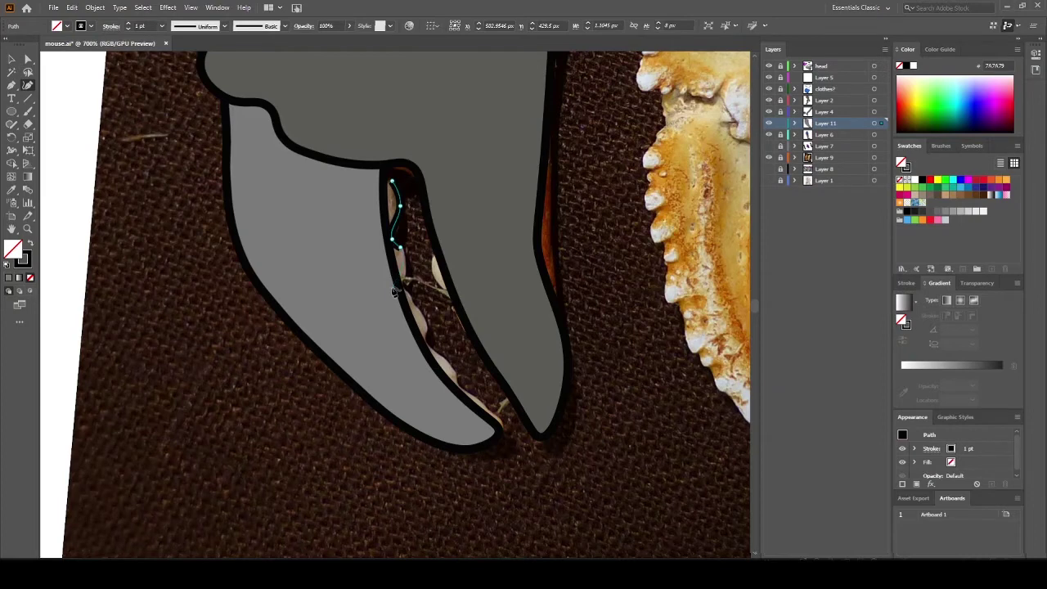
mouse_move(395, 291)
left_mouse_down()
mouse_move(461, 416)
mouse_move(392, 182)
mouse_move(419, 231)
mouse_move(446, 250)
mouse_move(455, 315)
mouse_move(479, 331)
mouse_move(433, 199)
left_mouse_up()
key("ctrl+shift+a")
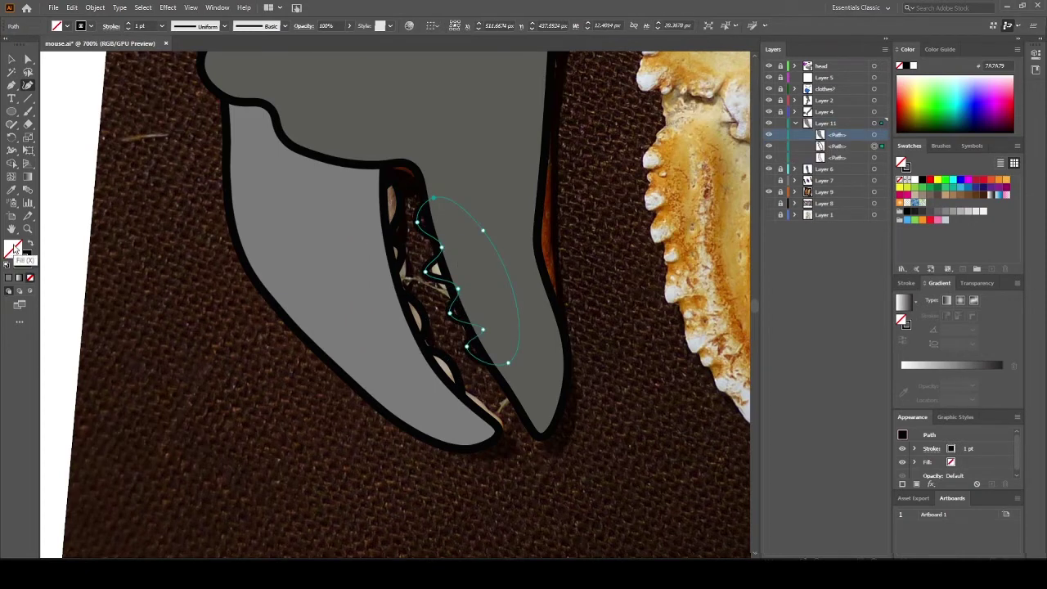
Fill the toothed shape on the inner pincer with white (FFFFFF)
double_click(14, 249)
left_click(562, 243)
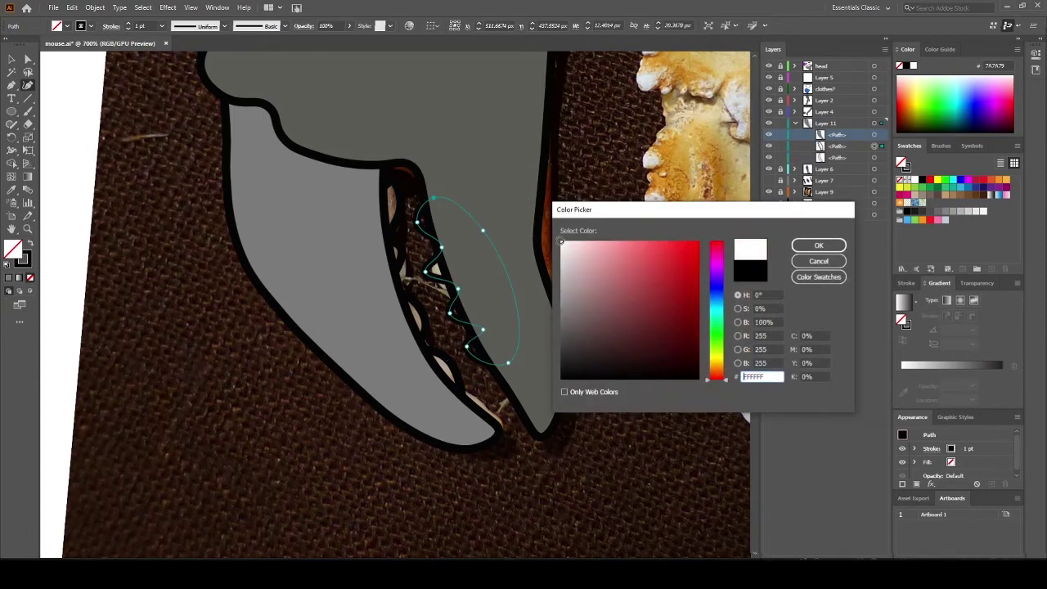
left_click(818, 247)
key("ctrl+shift+a")
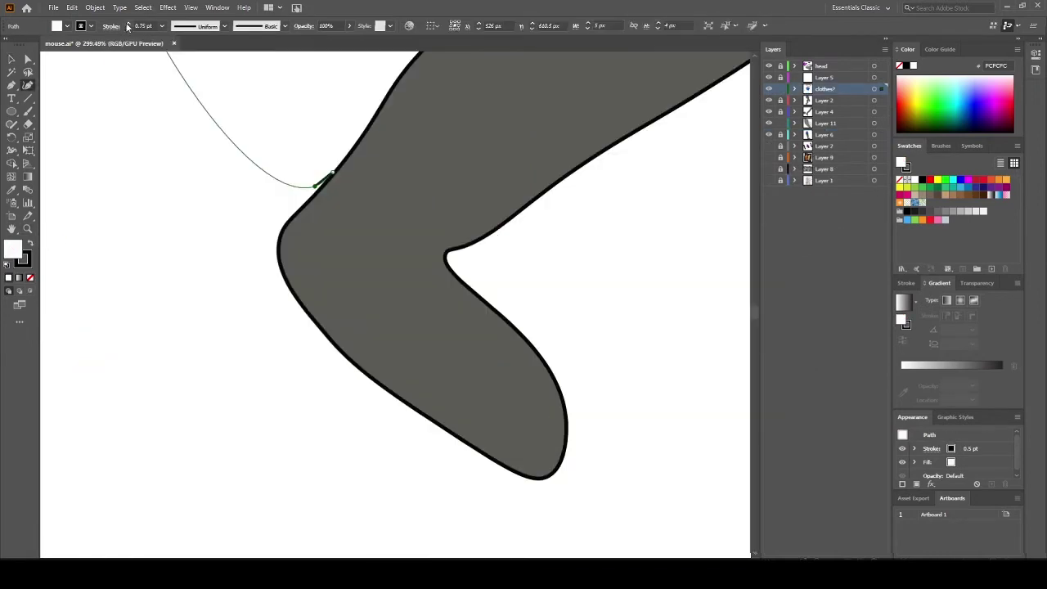
In the browser, browse the Bing image results for airforce ones and get the white Air Force 1 Low side-view photo
mouse_move(327, 169)
left_mouse_down()
mouse_move(253, 257)
mouse_move(86, 73)
left_mouse_up()
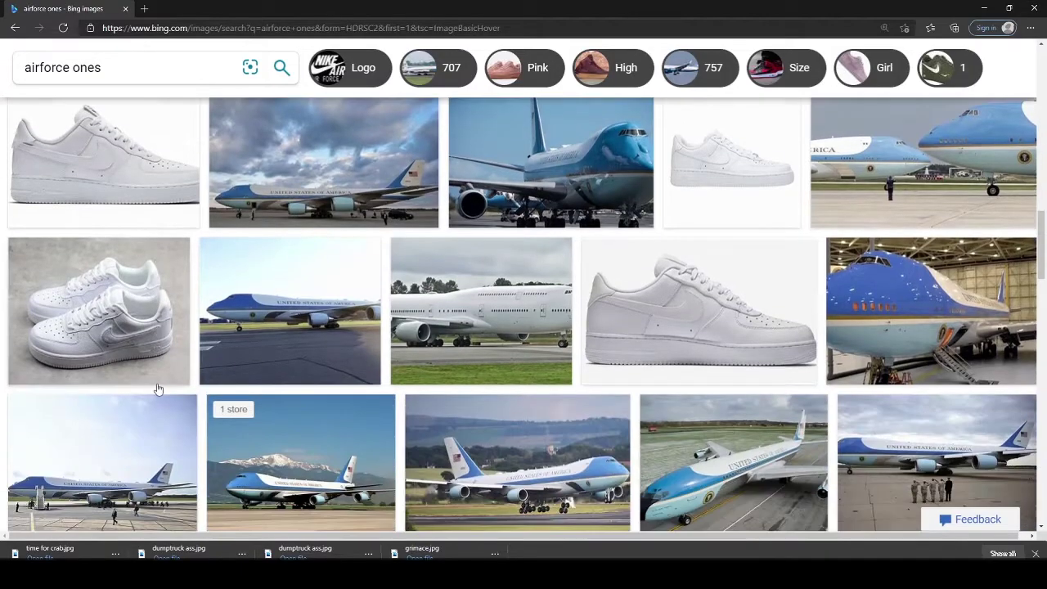
scroll(156, 389, "down", 4)
scroll(229, 360, "down", 2)
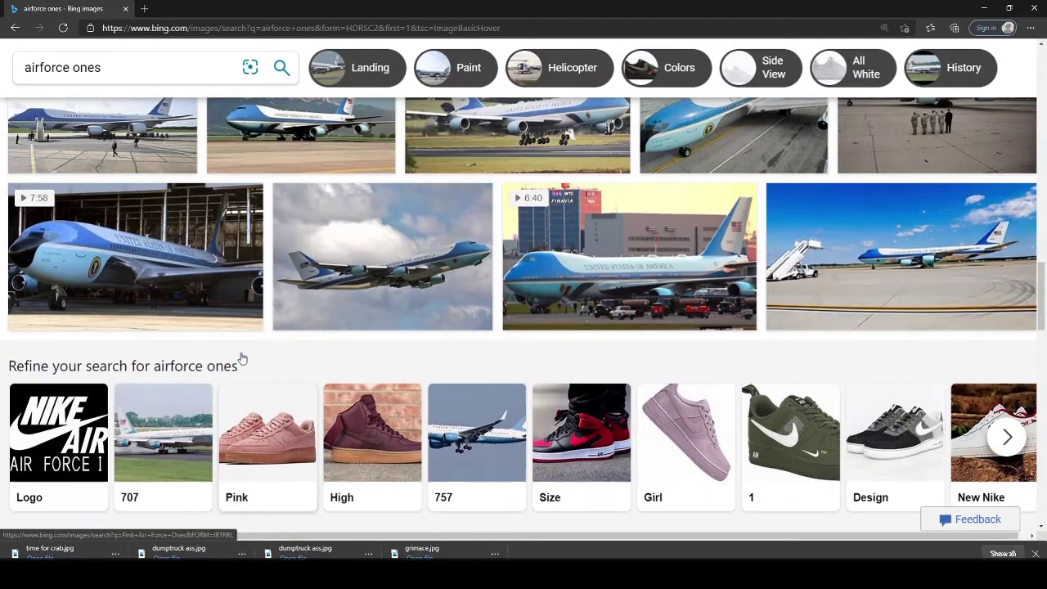
scroll(253, 362, "down", 5)
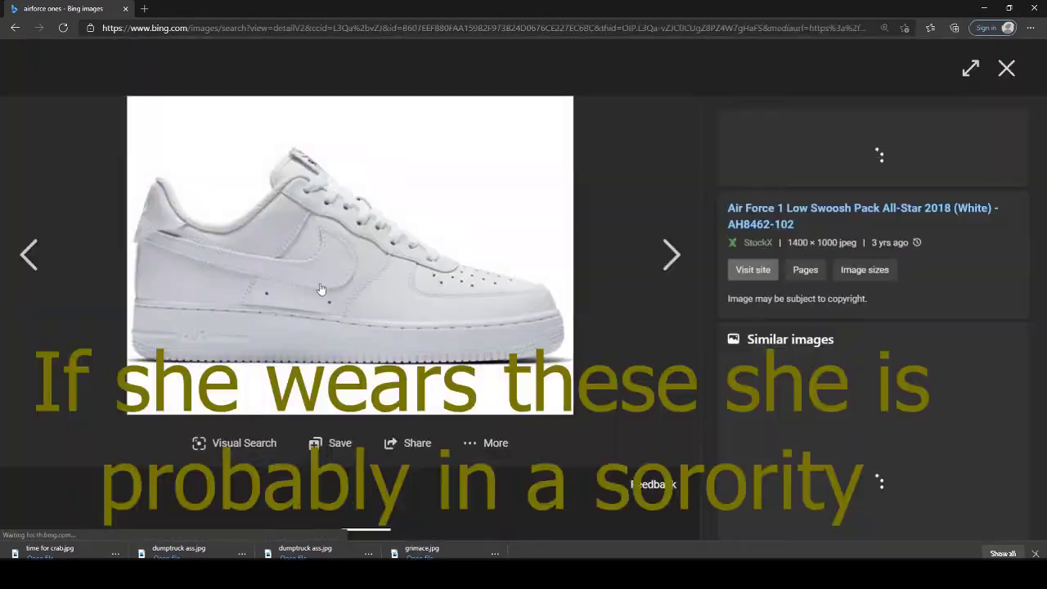
right_click(321, 286)
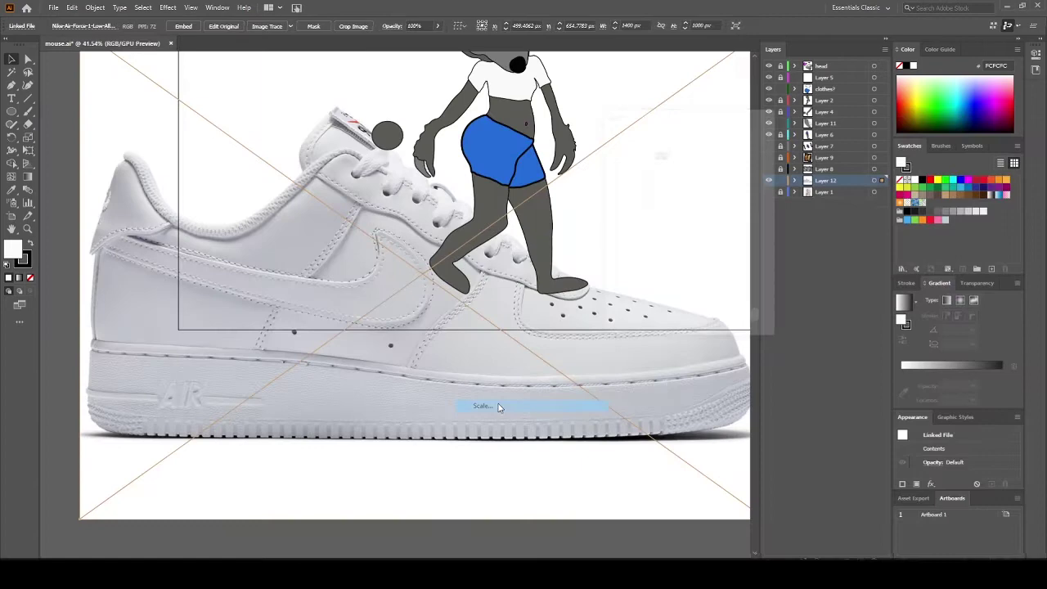
Scale the placed sneaker photo down further towards the size of the mouse's foot
right_click(390, 364)
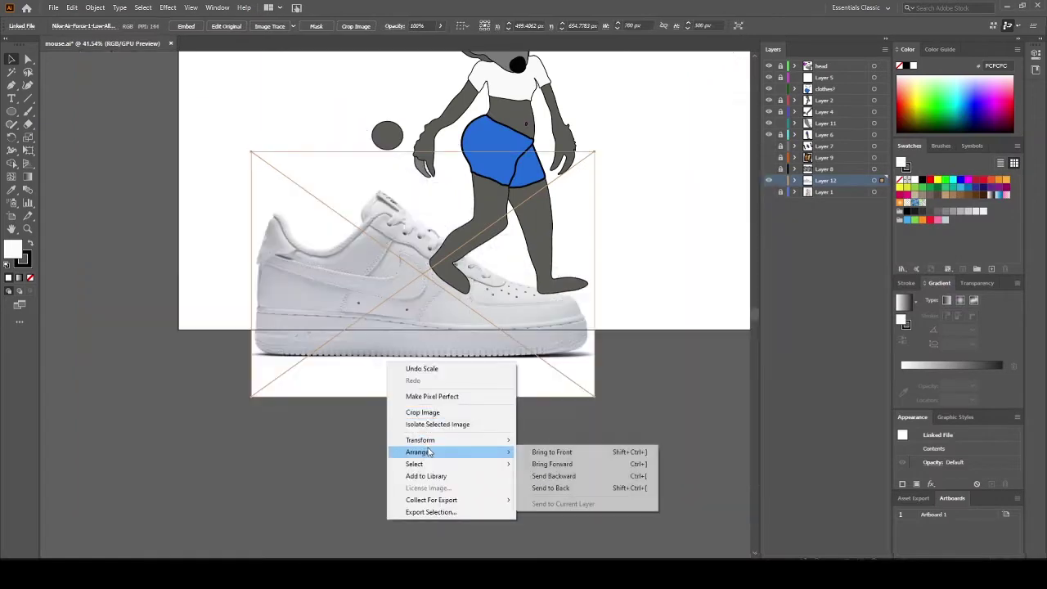
left_click(545, 495)
left_click(694, 316)
Rotate the sneaker photo clockwise in two passes to match the raised foot's slope, and move it over that foot
right_click(469, 306)
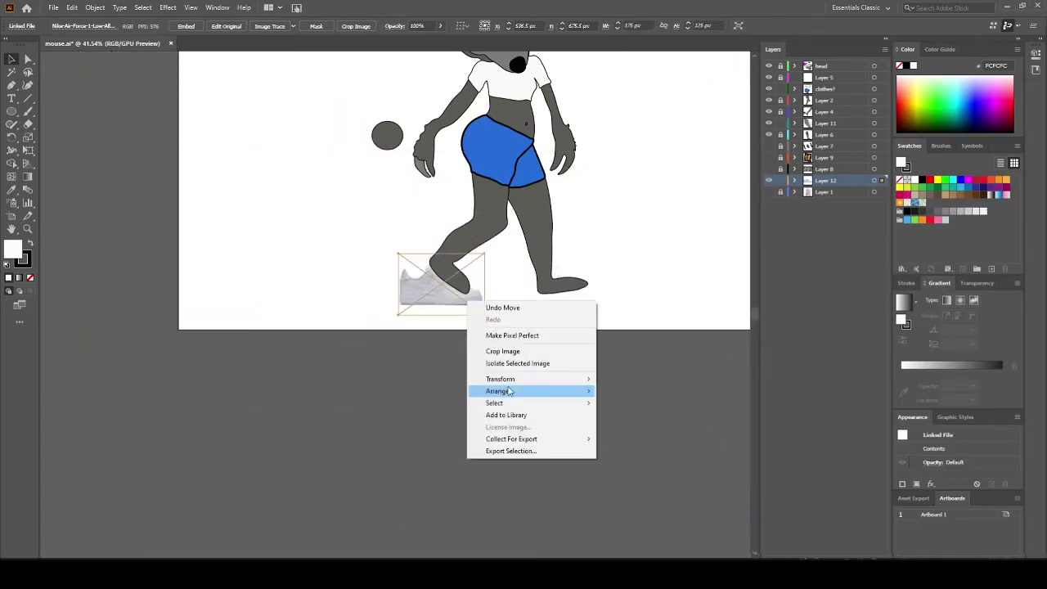
left_click(626, 418)
left_click(187, 442)
right_click(425, 286)
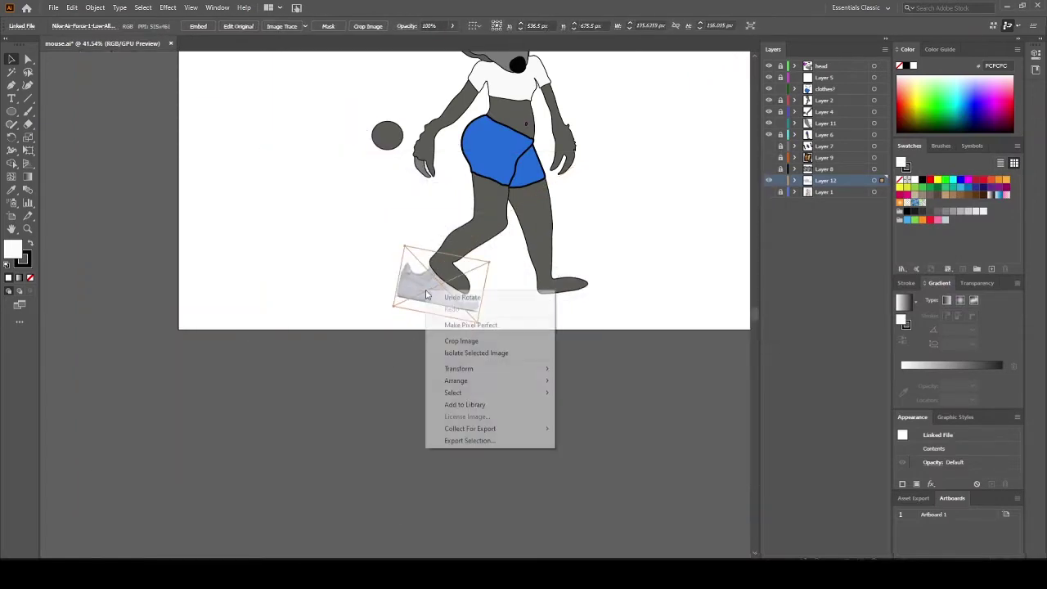
left_click(582, 399)
left_click(189, 442)
left_click_drag(456, 305, 476, 303)
Scale the sneaker photo uniformly to 80%
right_click(476, 303)
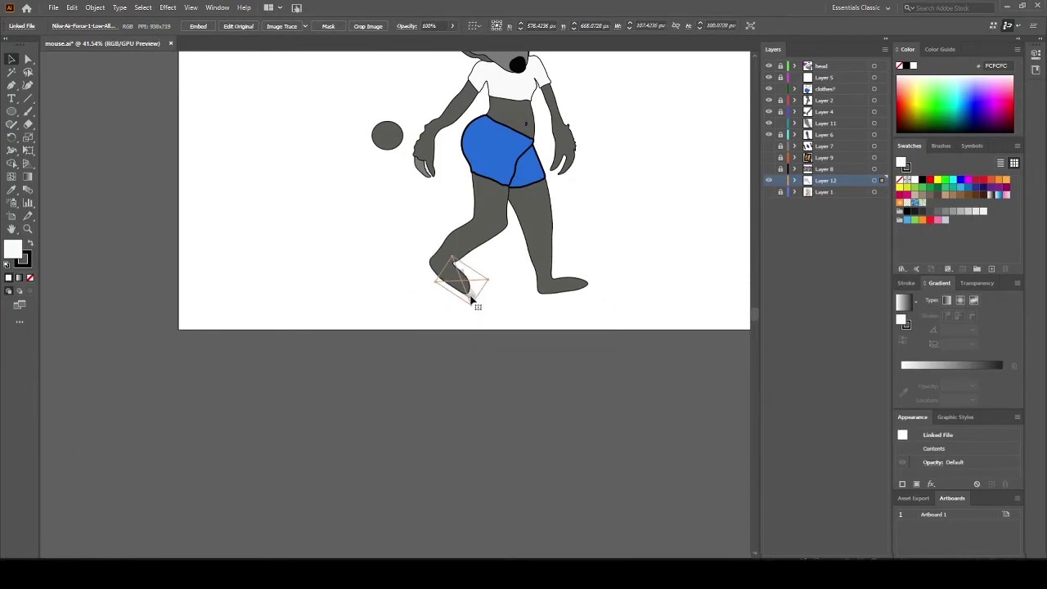
type("80")
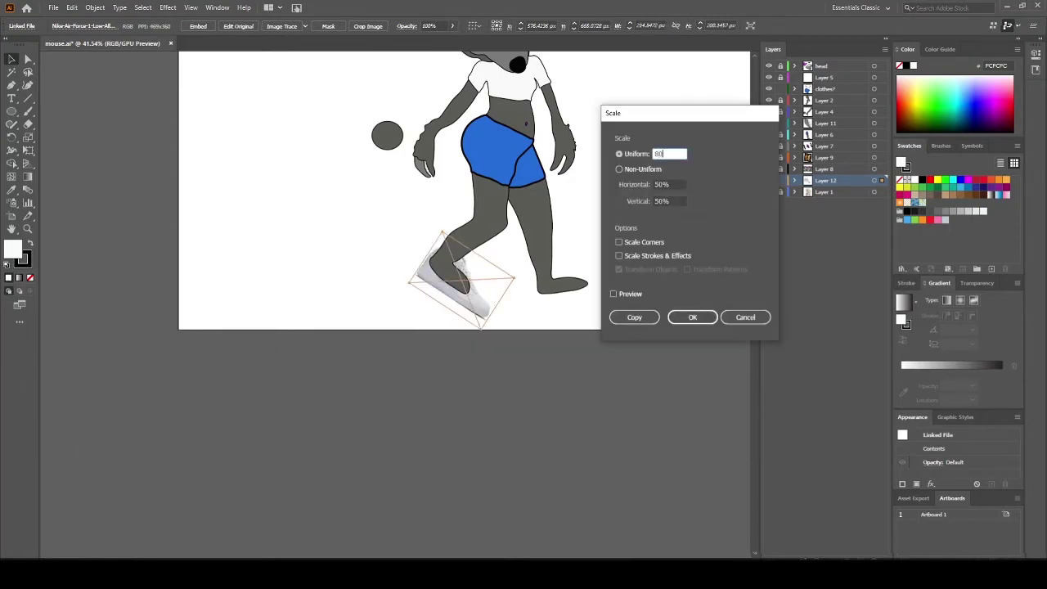
key("Return")
Remove the toe point from the raised leg's outline and start tracing the sneaker down the back of its heel
left_click(28, 228)
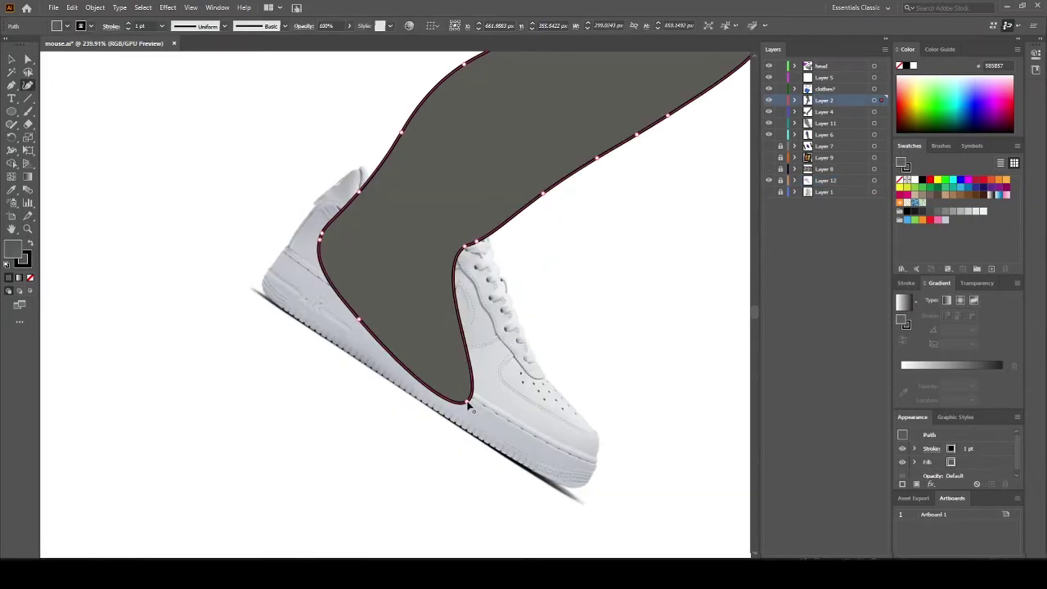
left_click(470, 401)
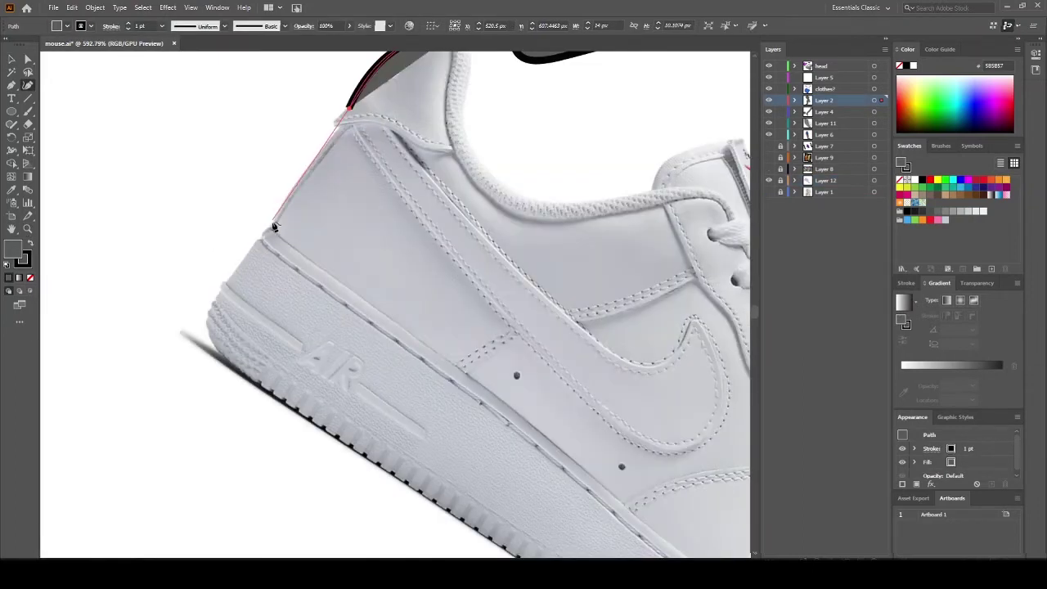
left_click(274, 228)
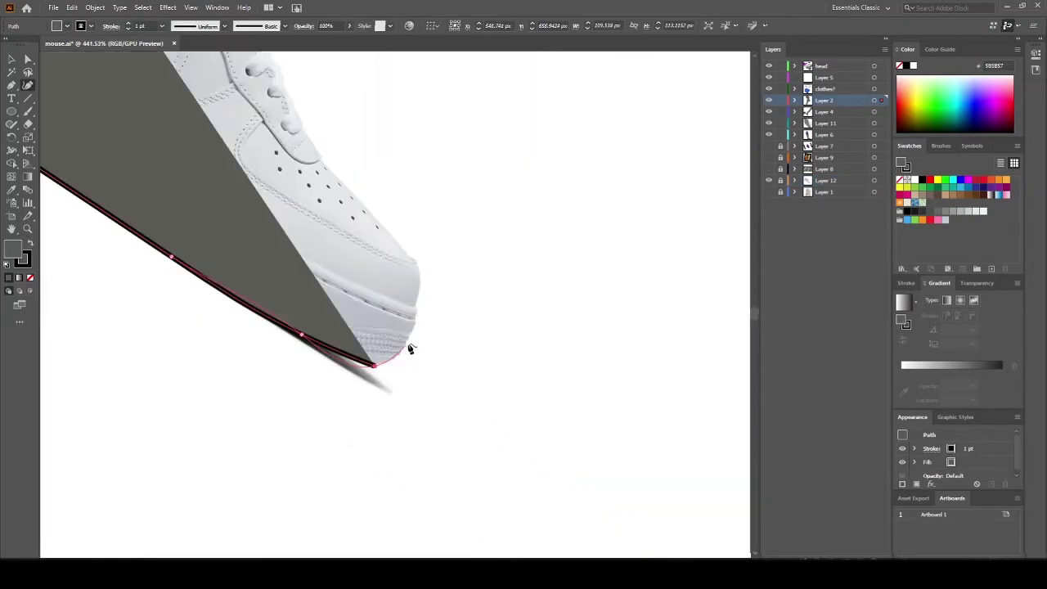
Trace the sneaker's rounded toe from the end of the sole up to the toe cap
left_click(406, 340)
left_click_drag(415, 360, 419, 475)
left_click(407, 414)
left_click(411, 423)
scroll(479, 494, "up", 1)
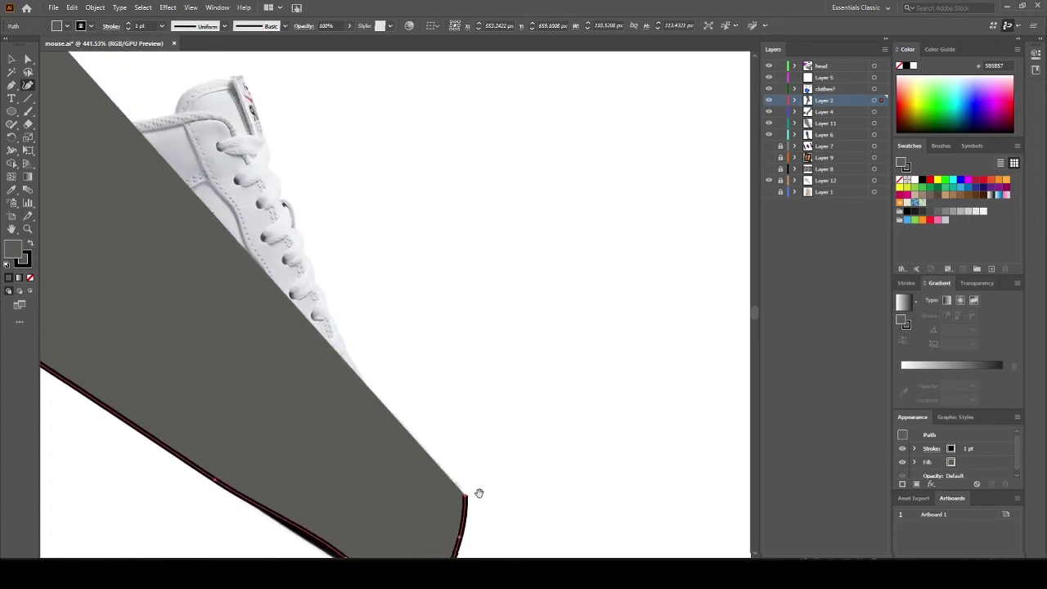
scroll(423, 418, "up", 1)
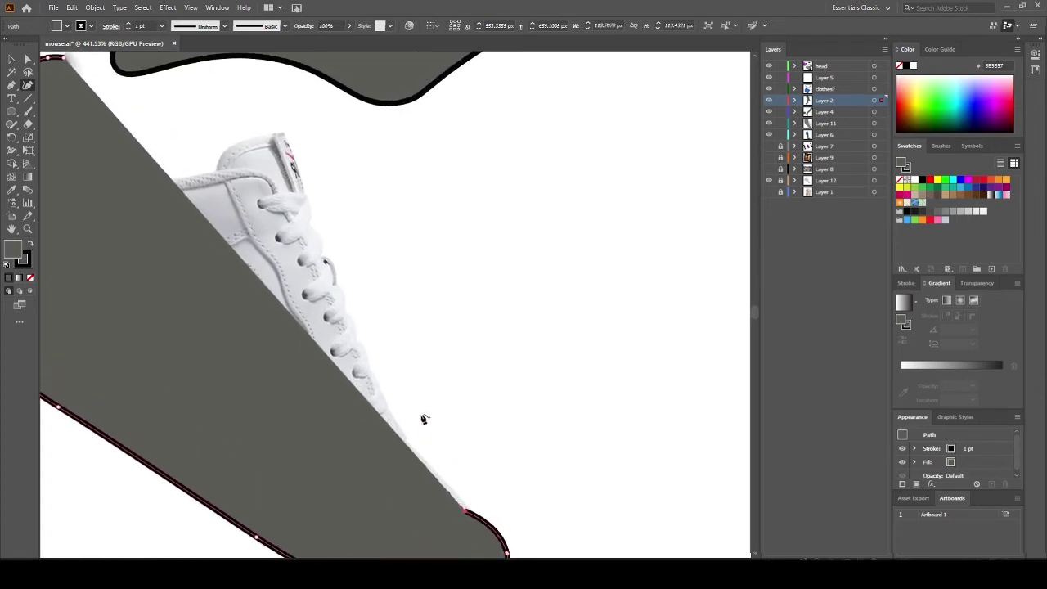
Clear the sneaker outline's fill and trace along the laces up to the top of the tongue
left_click(31, 278)
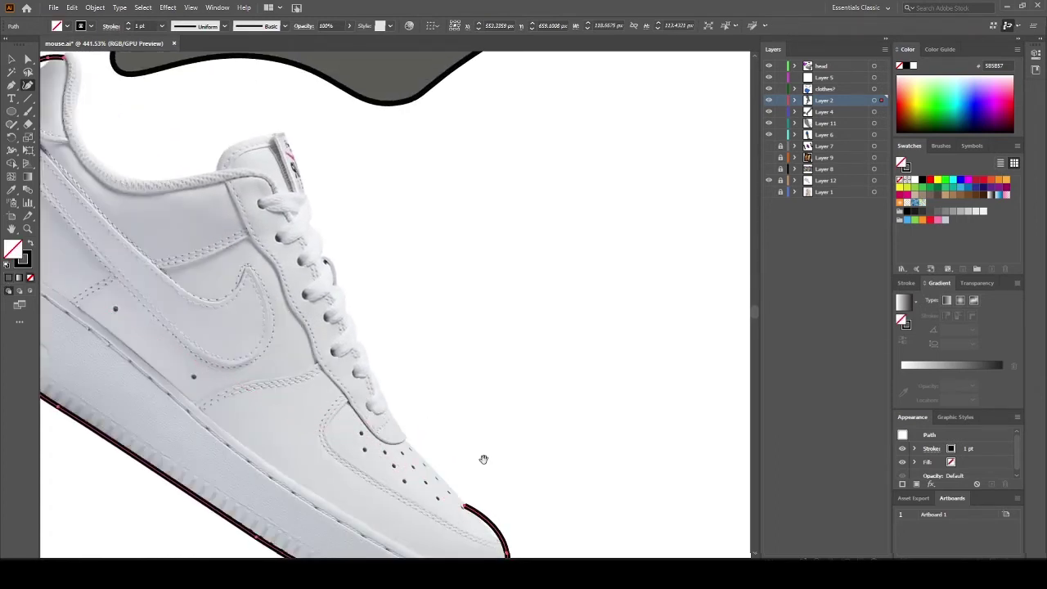
scroll(467, 475, "up", 1)
scroll(421, 479, "up", 1)
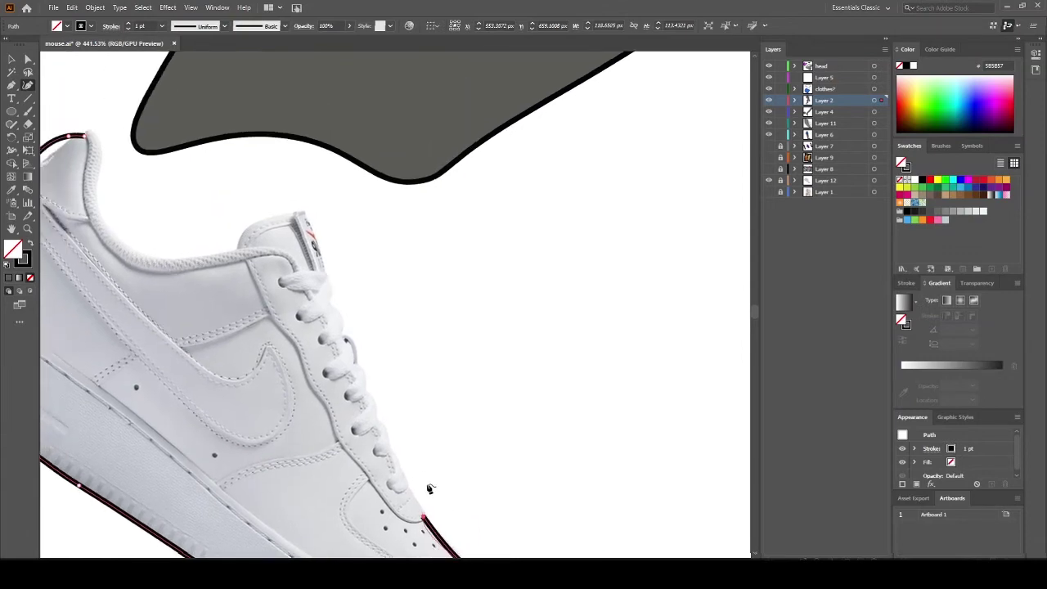
scroll(422, 420, "up", 3)
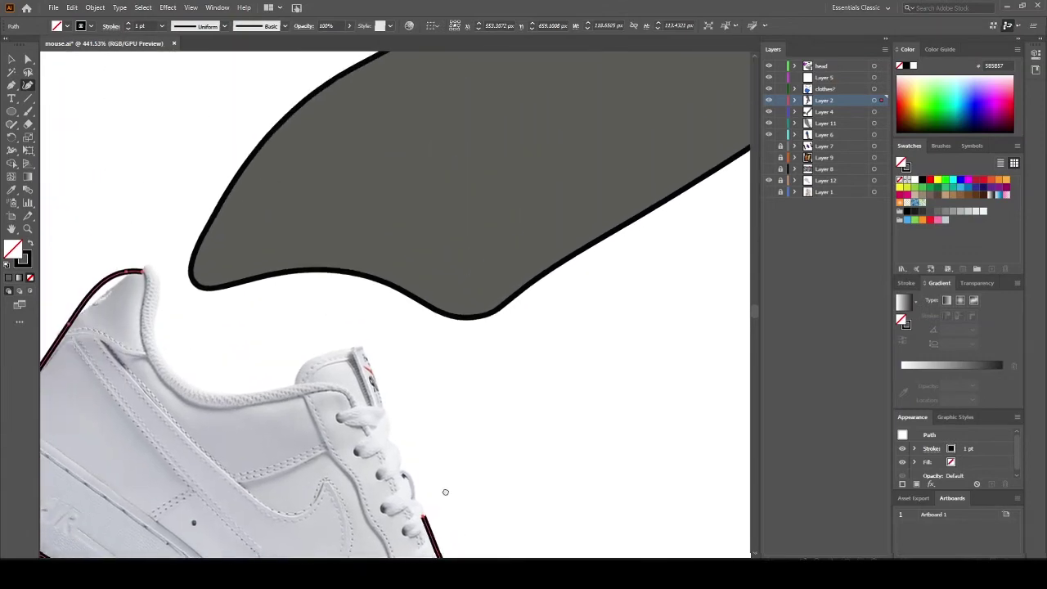
left_click(376, 397)
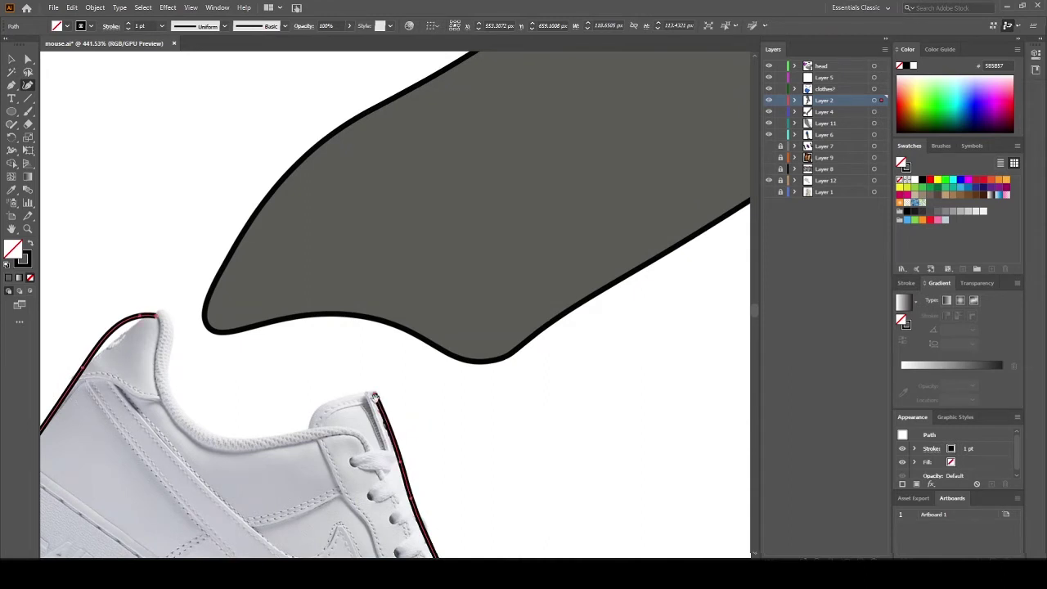
Trace the sneaker outline around the top of the tongue and down to the ankle collar
left_click_drag(377, 387, 468, 364)
left_click(380, 385)
left_click(394, 382)
left_click(389, 392)
left_click_drag(391, 393, 489, 434)
left_click(449, 440)
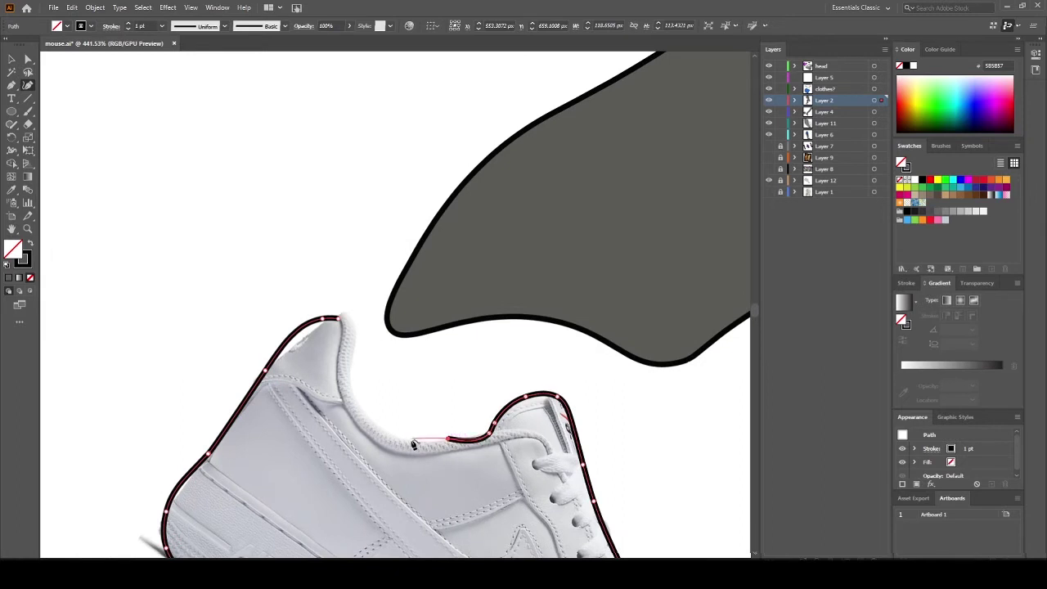
Trace the sneaker outline along the ankle collar and up the heel opening, closing the shape at the heel top
left_click(406, 442)
scroll(409, 416, "up", 1)
scroll(409, 416, "left", 1)
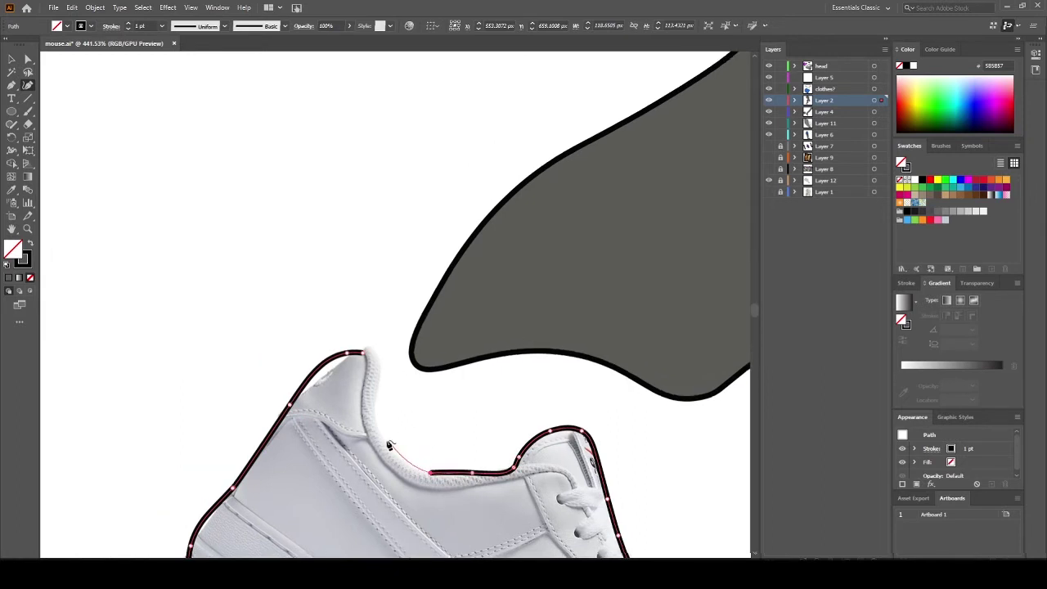
left_click(388, 444)
scroll(409, 441, "up", 1)
scroll(409, 442, "left", 1)
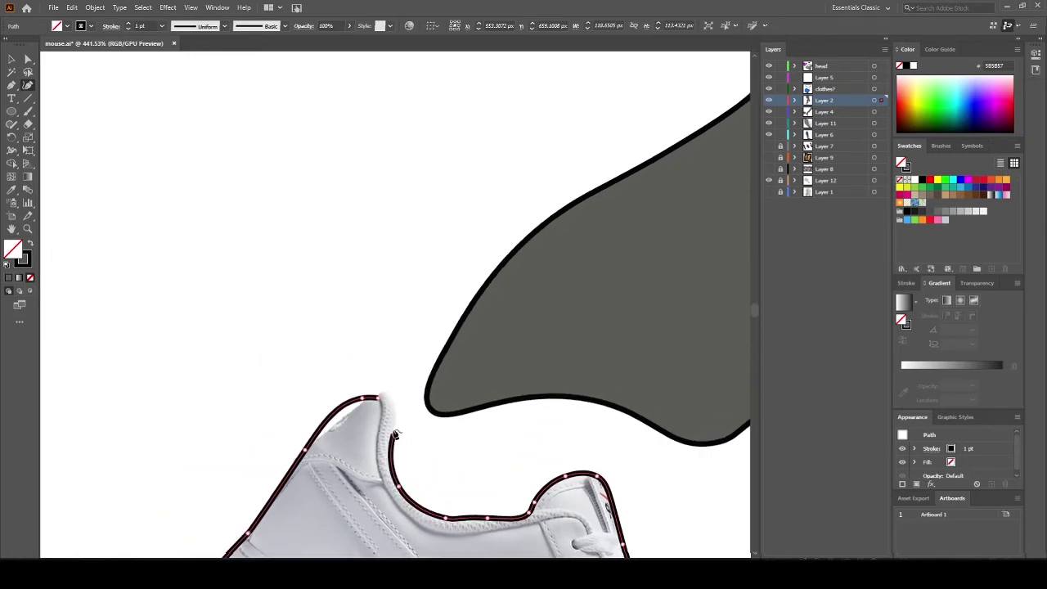
left_click(379, 397)
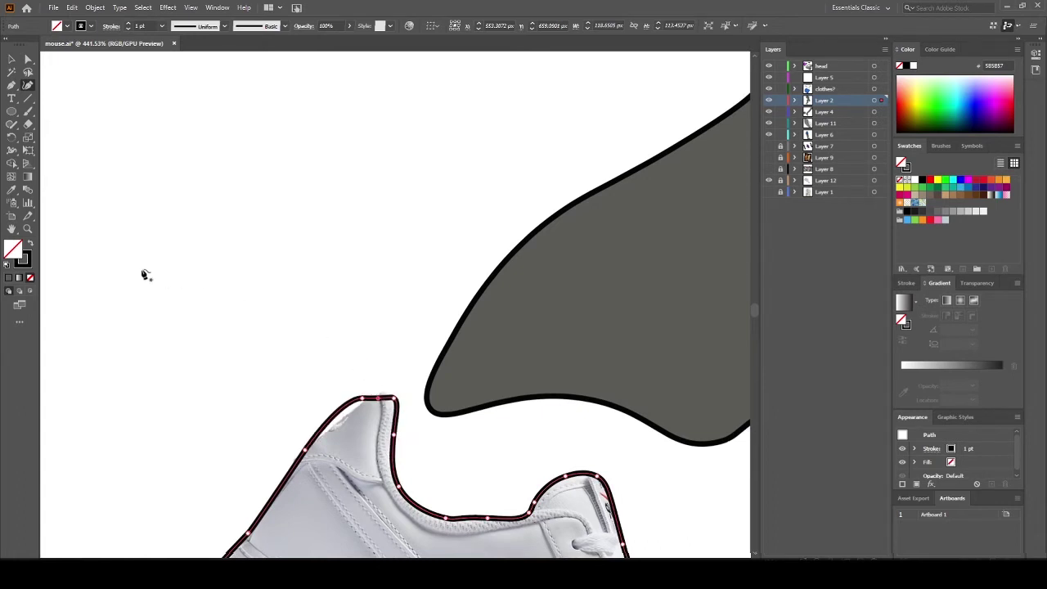
Trace the swoosh on the sneaker's side as a closed shape with no fill and a 0.5 pt stroke
left_click(28, 229)
left_click_drag(481, 316, 361, 351)
left_click_drag(464, 364, 391, 319)
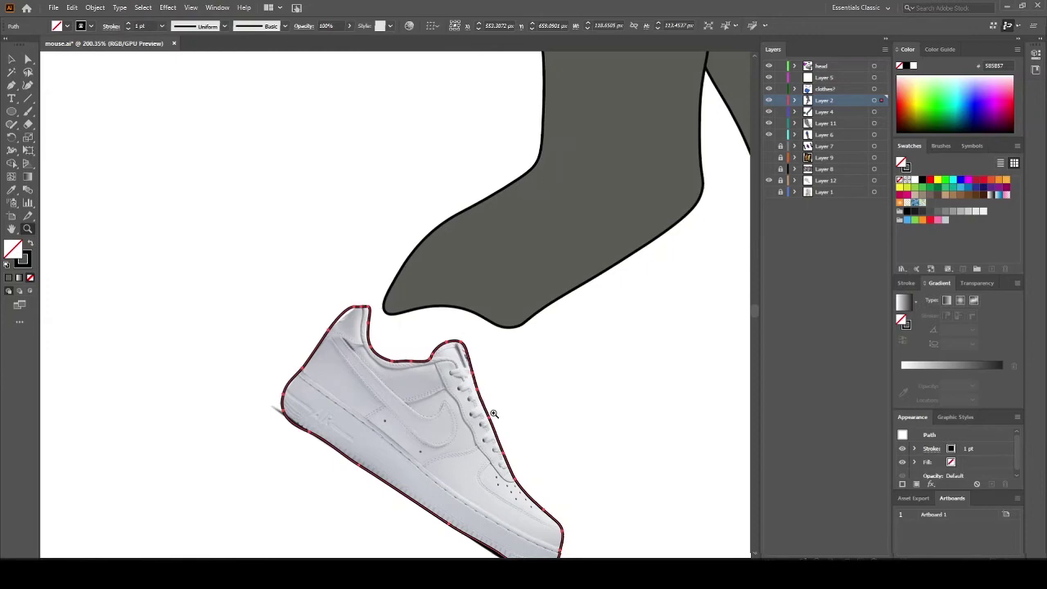
left_click_drag(375, 421, 446, 420)
left_click(304, 227)
left_click(467, 395)
scroll(467, 395, "down", 2)
left_click(543, 277)
left_click(521, 388)
left_click(402, 309)
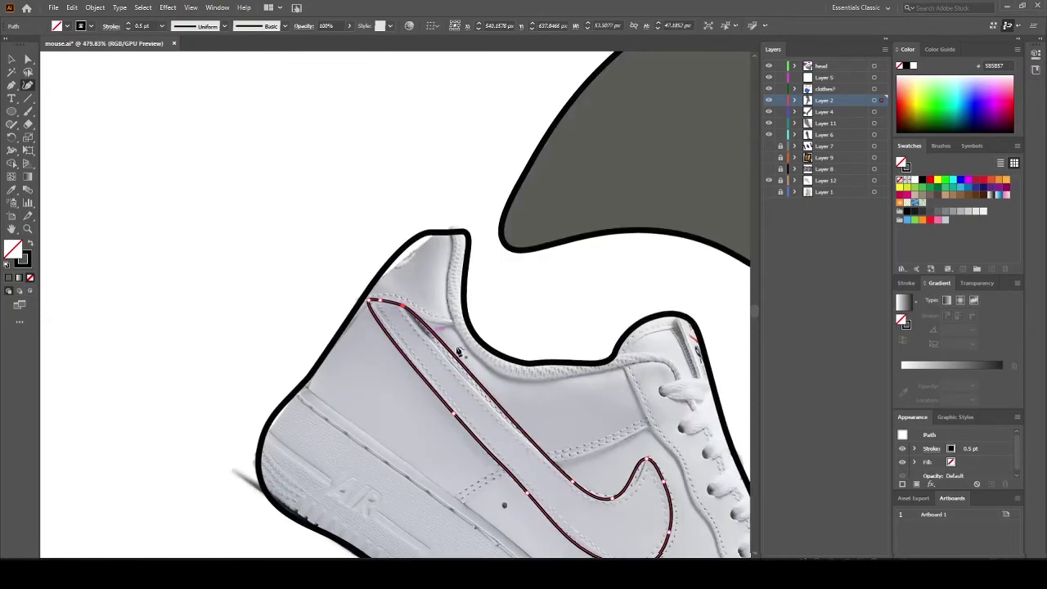
Separate the tongue from the sneaker outline and fill the sneaker body with light grey E8E8E8
left_click(494, 173, "ctrl")
left_click(494, 172)
key("Delete")
left_click(187, 182, "ctrl")
left_click_drag(202, 159, 60, 224)
Fill the swoosh shape with white (FFFFFF)
left_click(286, 257)
left_click(294, 247)
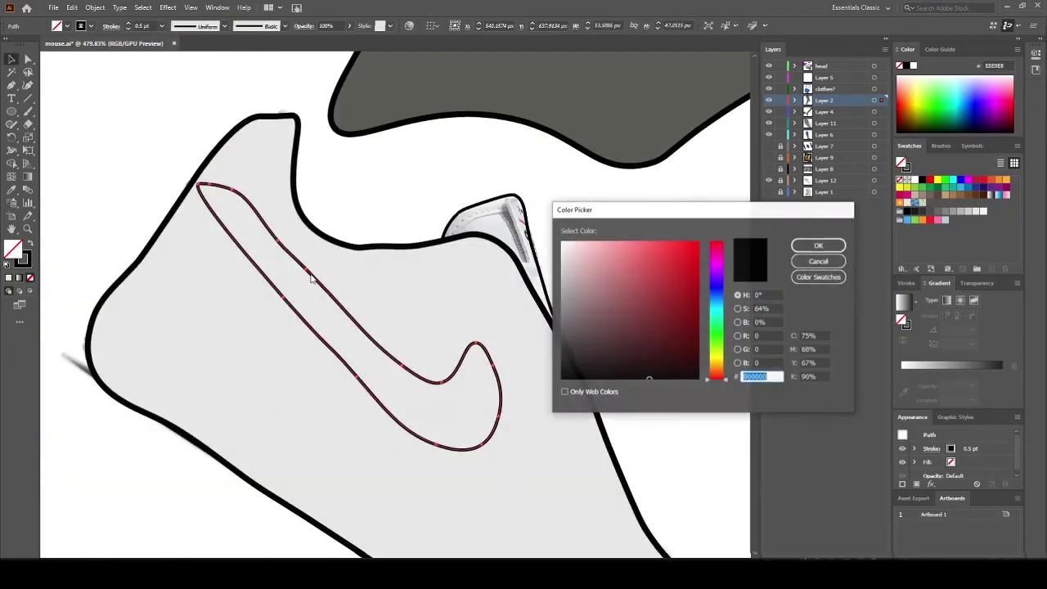
type("ffffff")
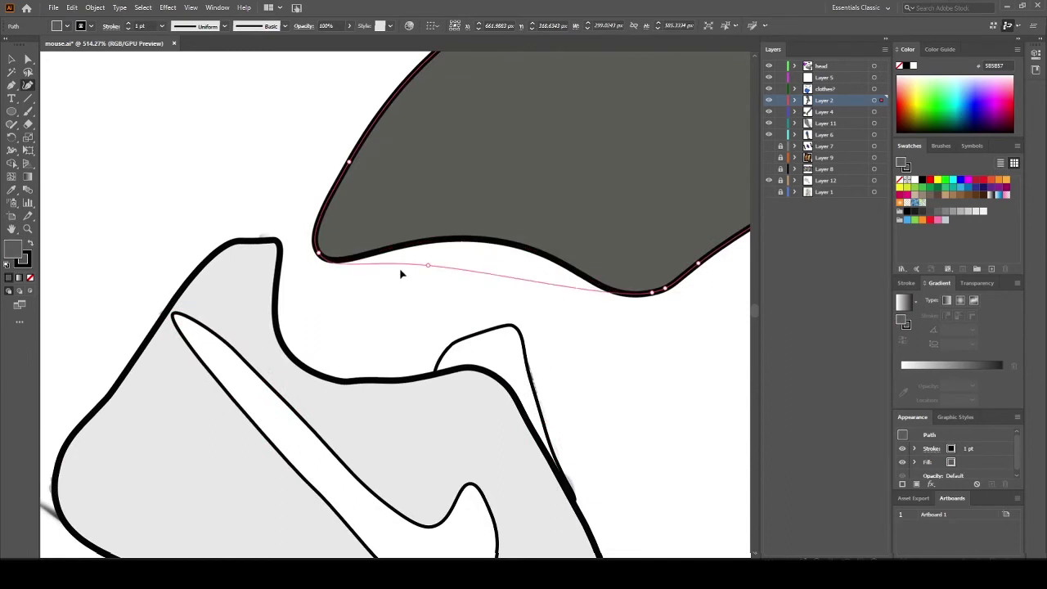
Reshape the lower end of the raised leg so the ankle extends down behind the sneaker's collar
left_click_drag(401, 274, 270, 290)
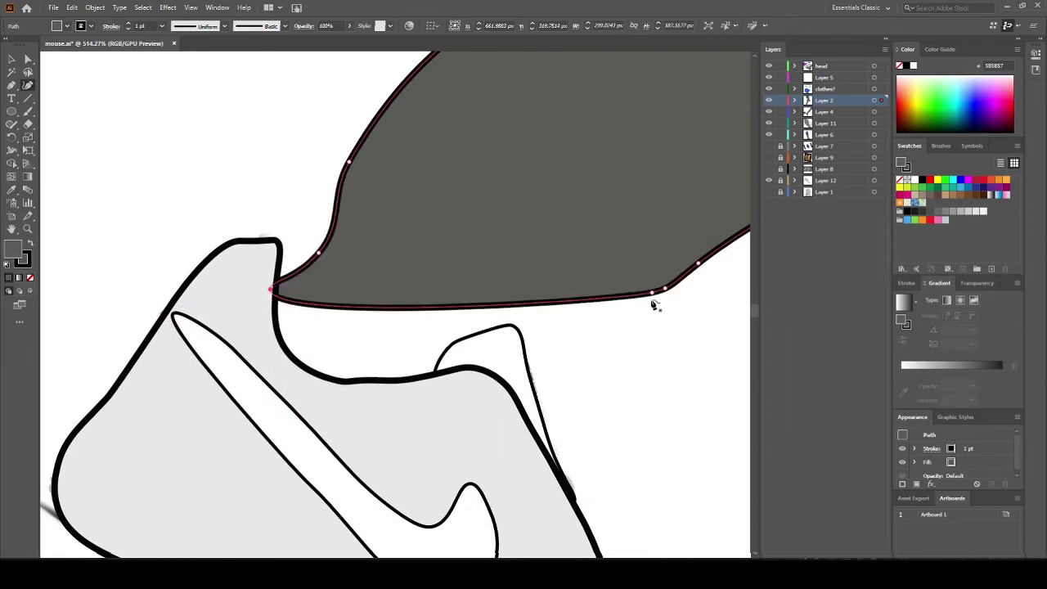
left_click_drag(651, 292, 258, 326)
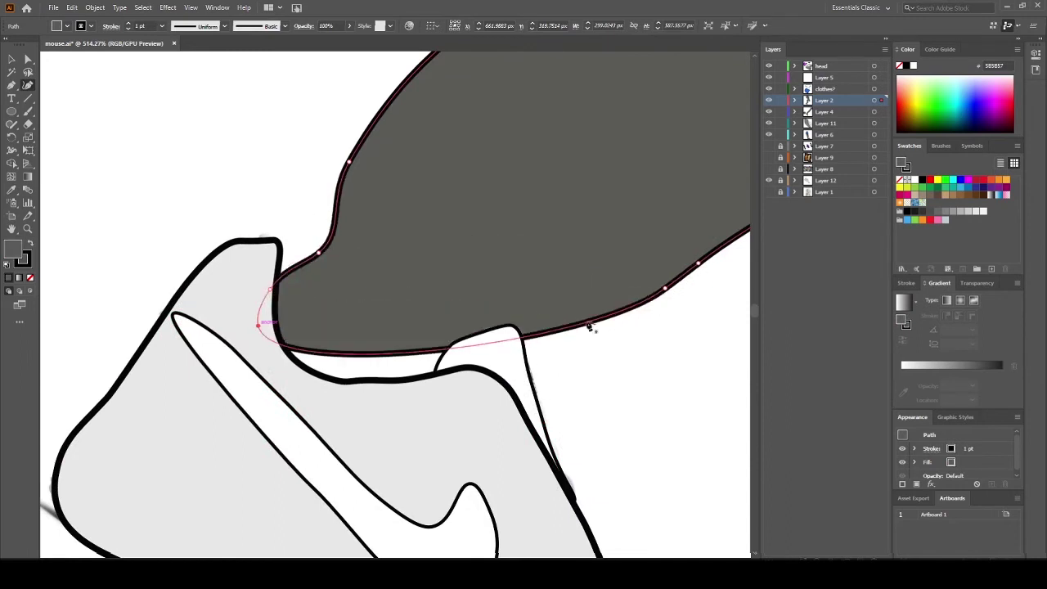
left_click(476, 308)
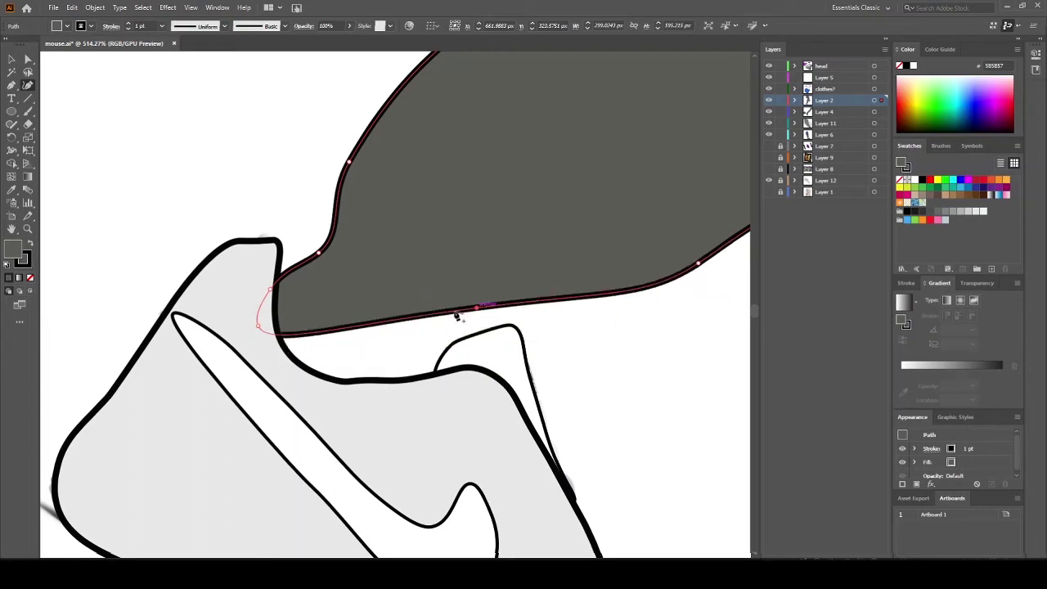
left_click_drag(344, 388, 343, 393)
left_click_drag(477, 307, 428, 392)
left_click_drag(318, 253, 265, 266)
left_click(276, 278)
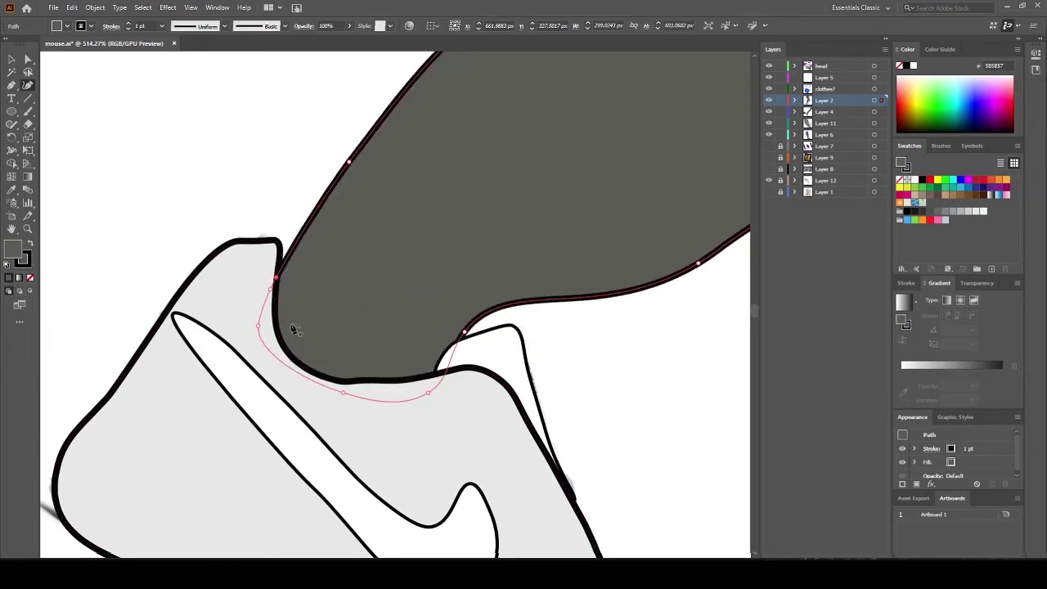
Rotate the sneaker by 349°, fit it to the raised leg's ankle and group all its parts
key("z")
left_click_drag(393, 312, 270, 312)
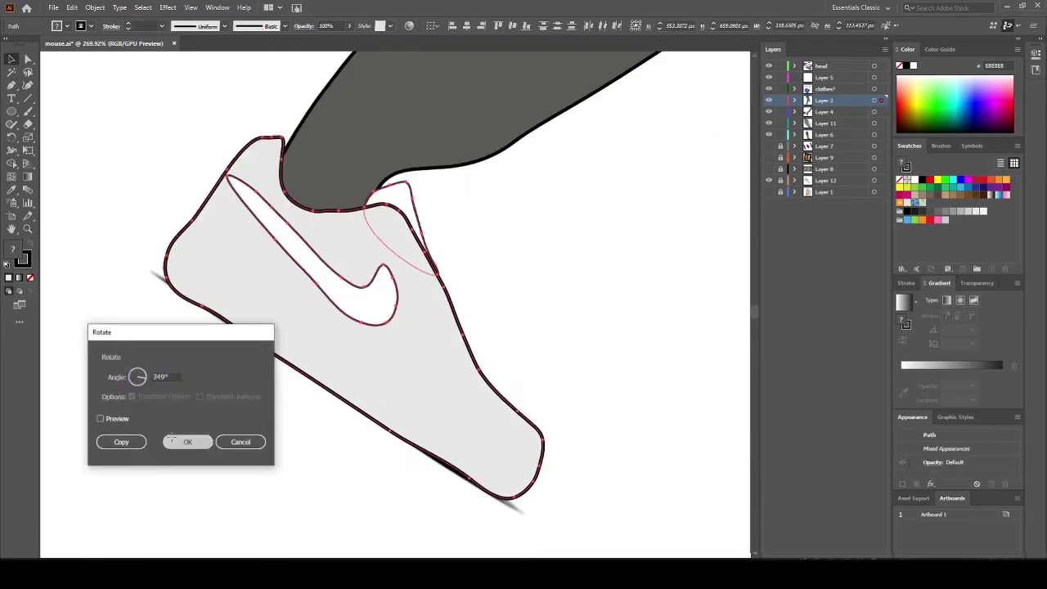
right_click(347, 192)
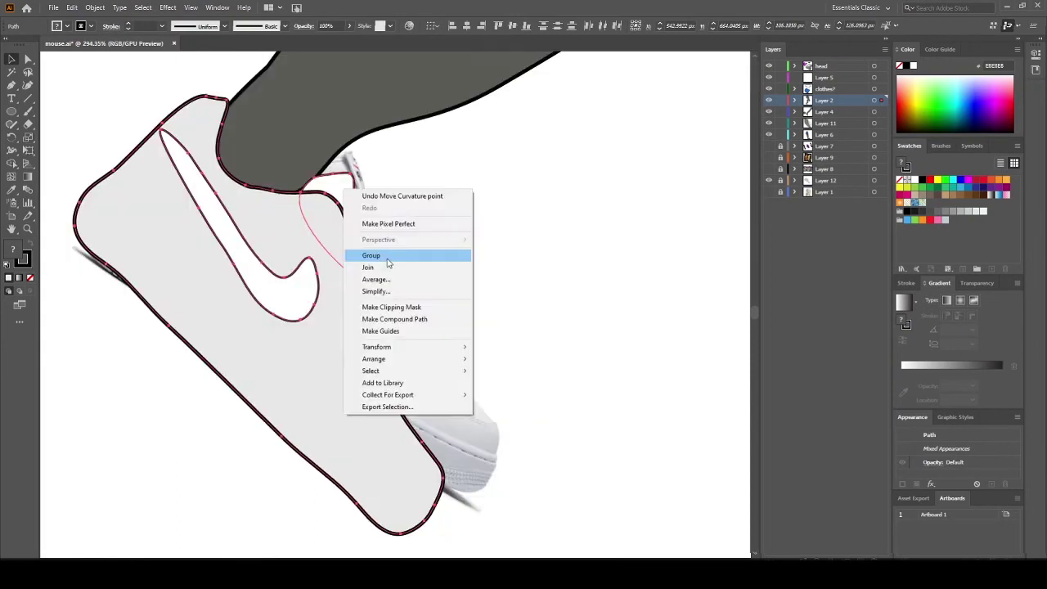
left_click(388, 259)
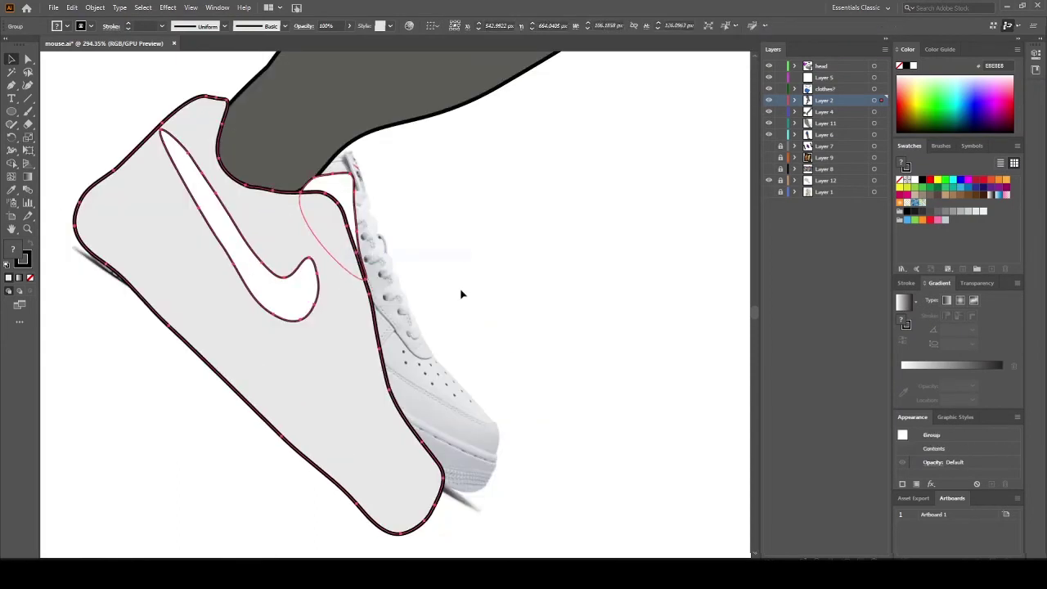
Copy the grouped sneaker to the standing leg, rotate the copy by 59° and position it over the foot
left_click(583, 295)
left_click_drag(587, 296, 122, 278)
left_click(28, 229)
scroll(352, 305, "down", 4)
left_click_drag(346, 349, 249, 419)
left_click_drag(337, 395, 555, 356)
left_click(11, 59)
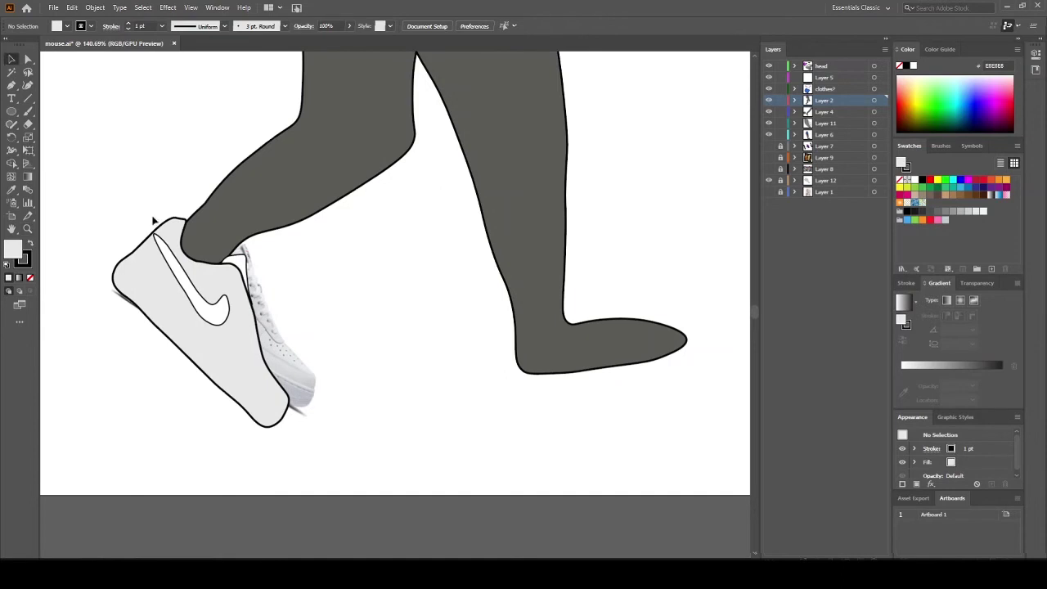
left_click(224, 354)
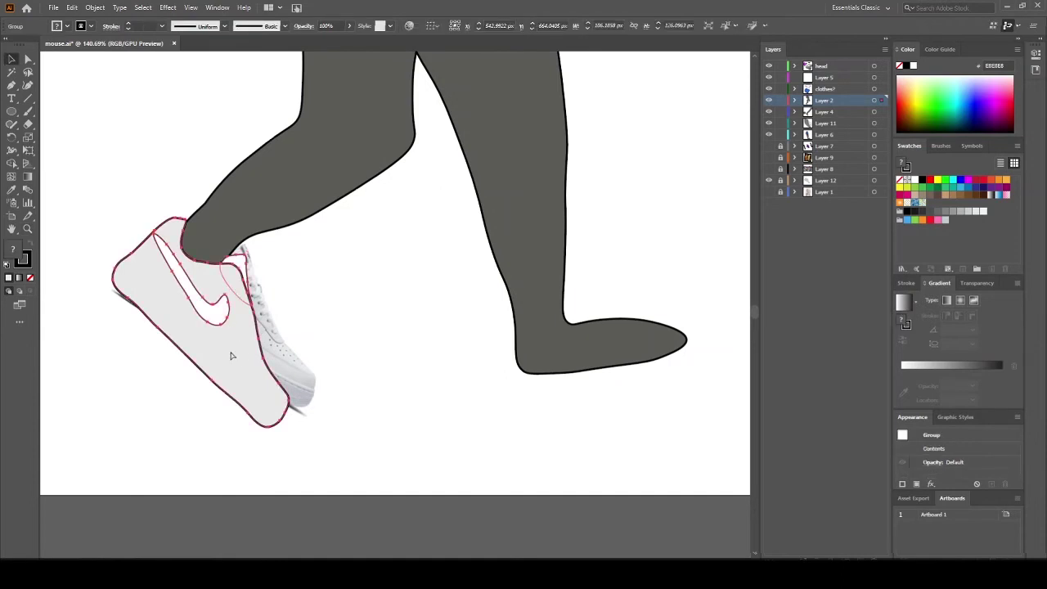
left_click(346, 350)
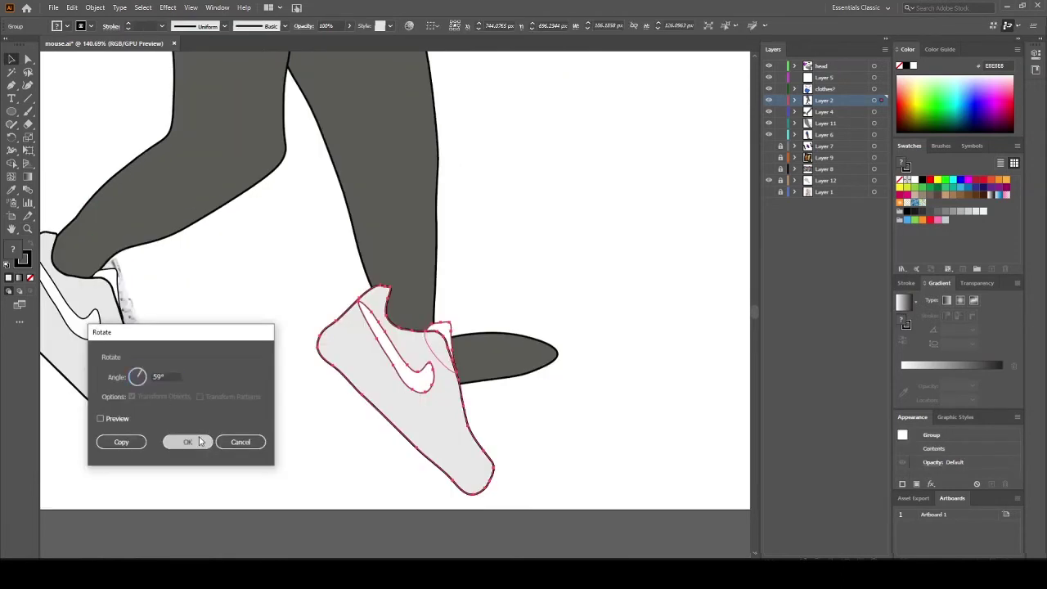
left_click(199, 440)
left_click_drag(425, 412, 487, 393)
left_click(459, 430)
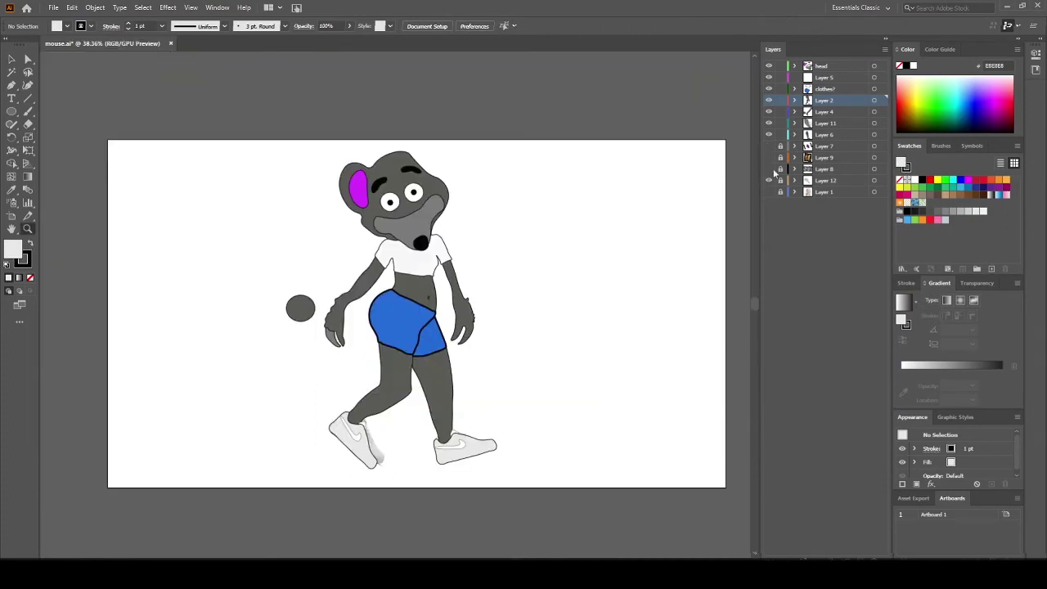
Hide the sneaker photo on Layer 12, reflect the crab-claw photo on Layer 9 across the vertical axis and align it with the front hand
left_click(769, 180)
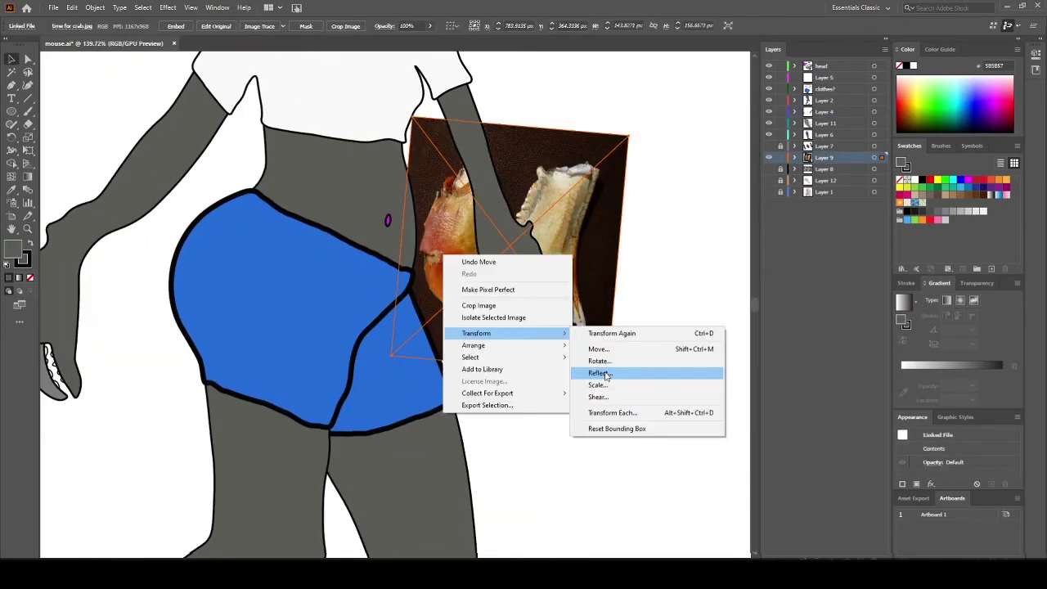
left_click(606, 374)
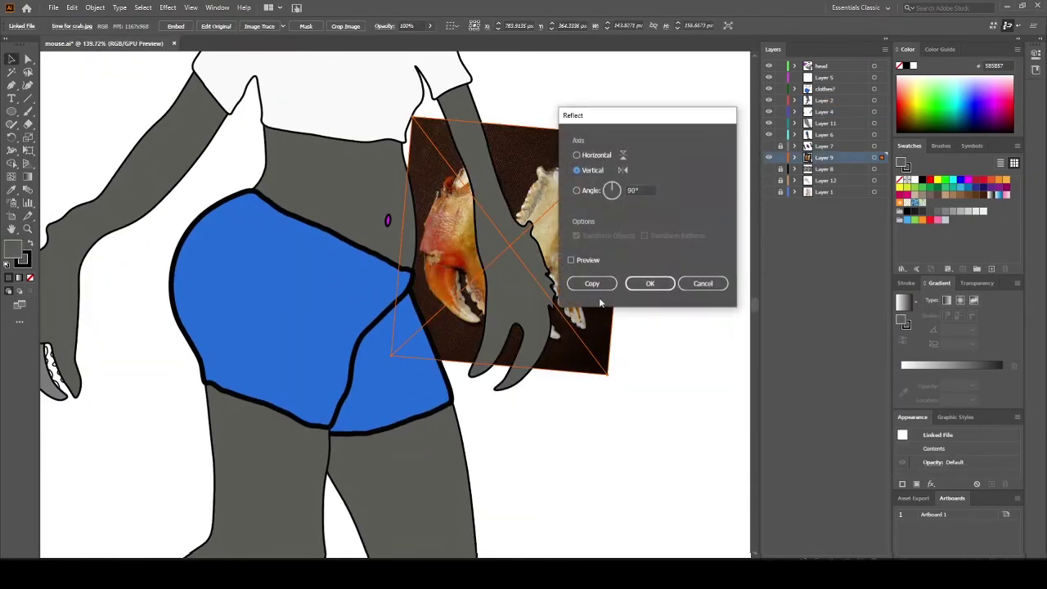
left_click(650, 283)
left_click_drag(562, 225, 612, 274)
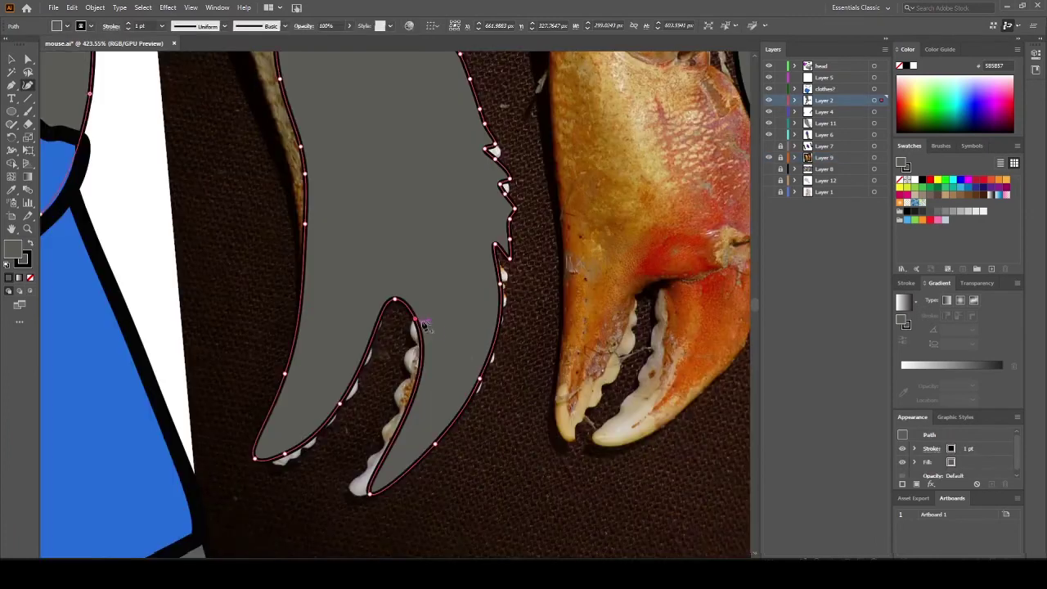
Delete the outer pincer's points from the hand outline and reshape the edge where the pincer joins the hand
key("Delete")
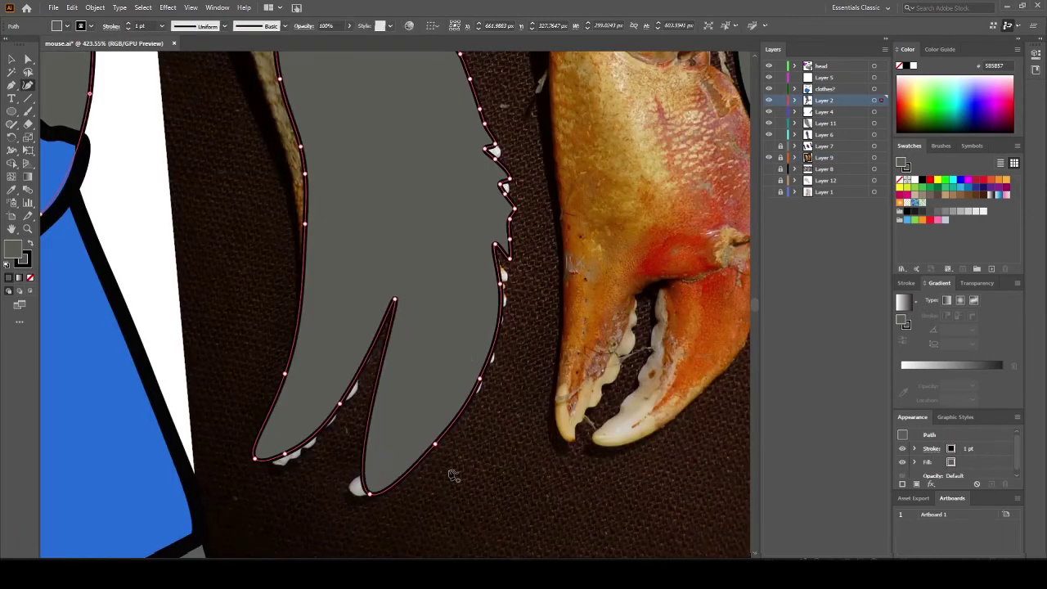
key("Delete")
left_click_drag(503, 283, 480, 249)
left_click(480, 252)
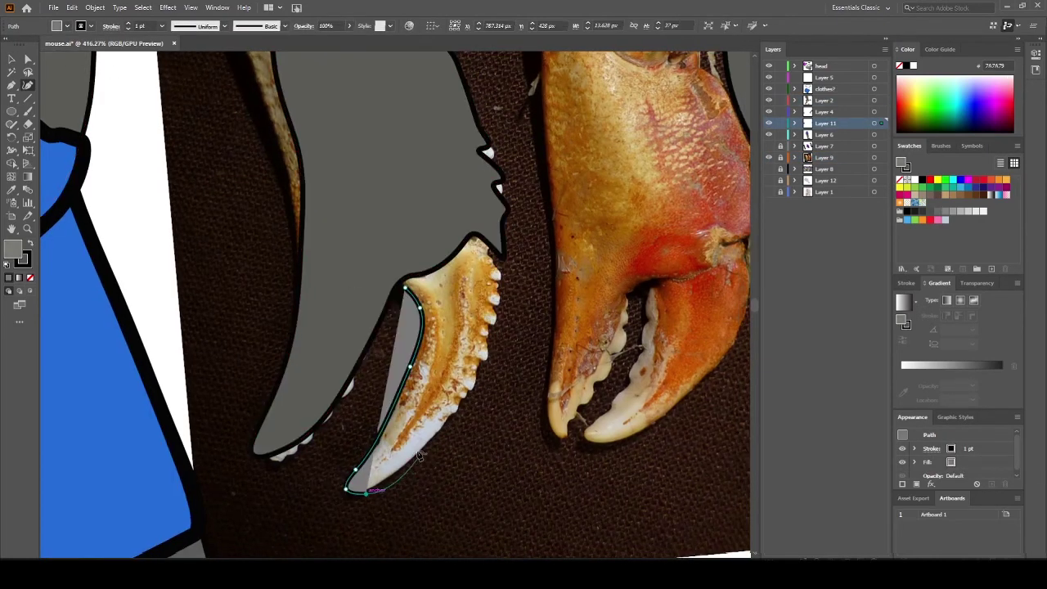
Trace the outer pincer as a separate grey shape on Layer 11 and add its inner teeth, filled with near-white FCFCFA
left_click(425, 445)
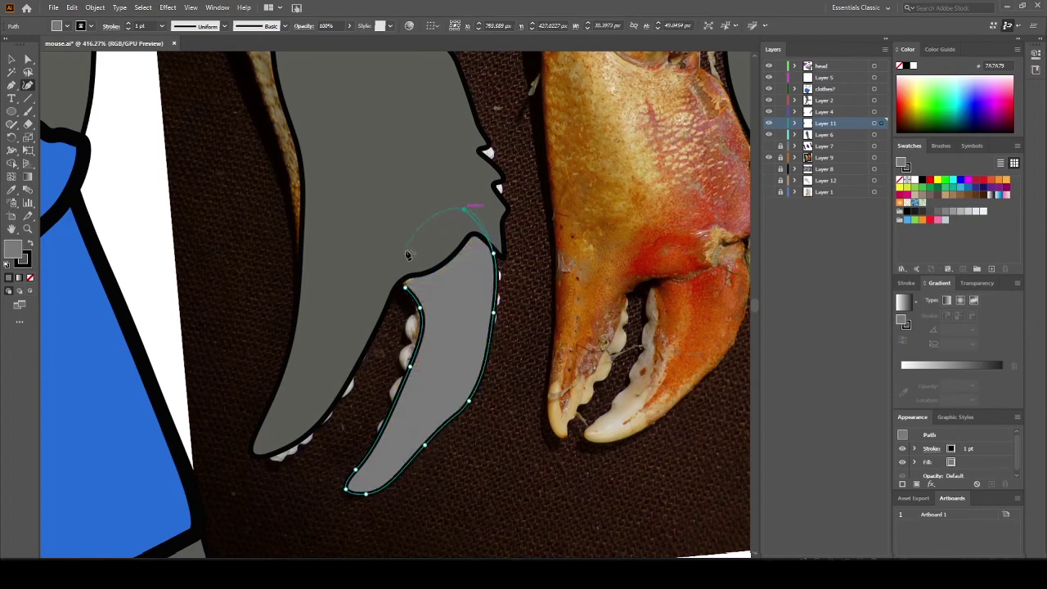
left_click(405, 249)
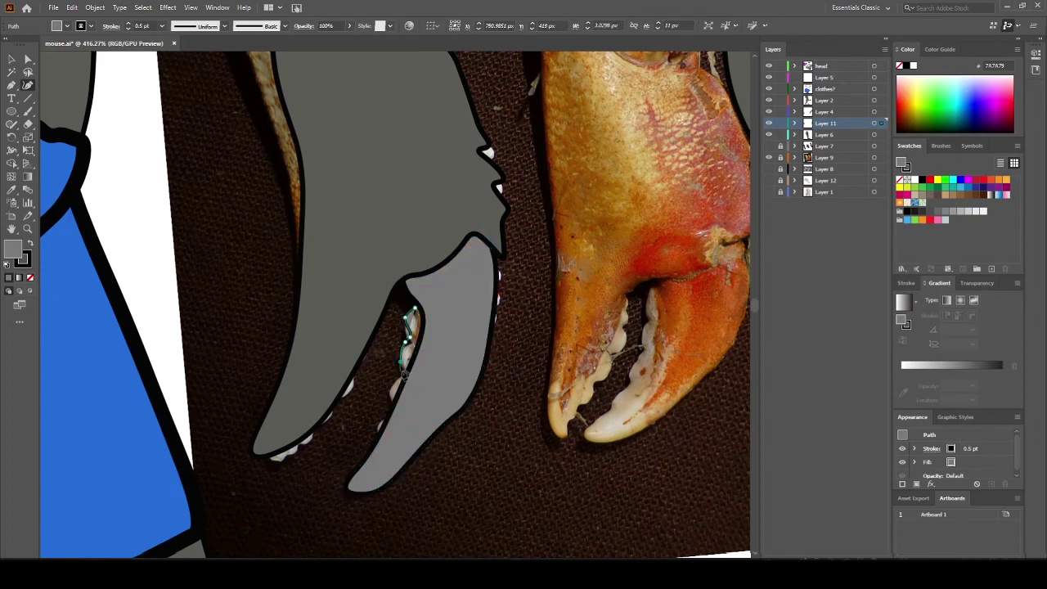
left_click(392, 384)
left_click(562, 242)
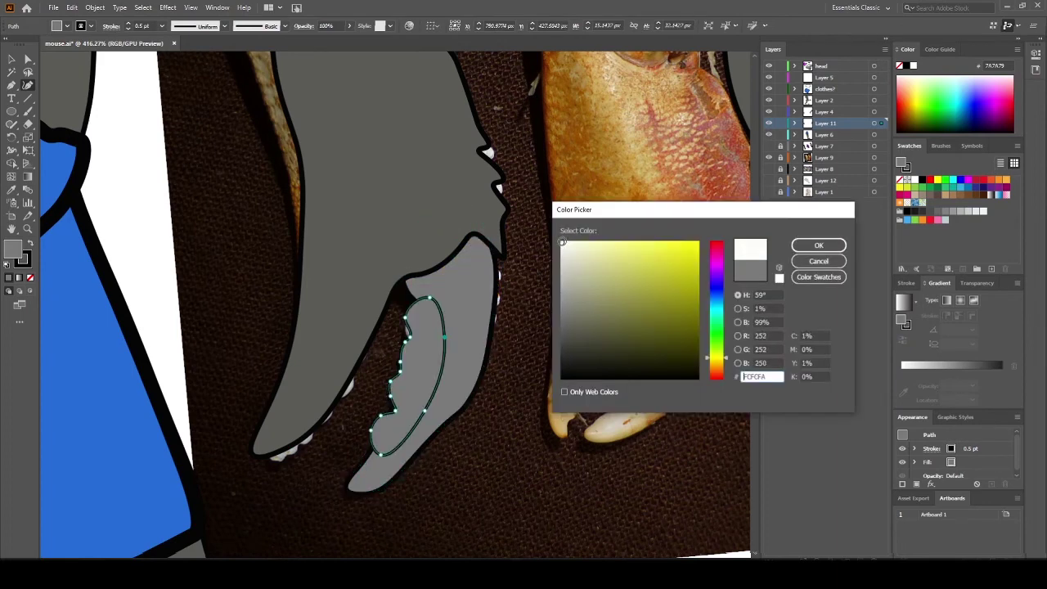
left_click(818, 244)
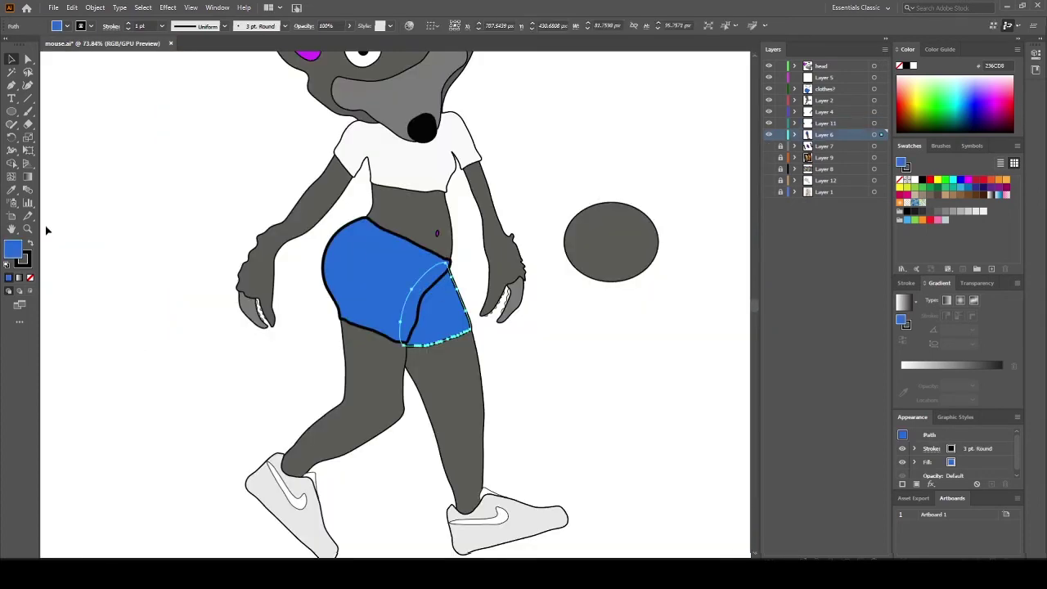
Fill the far leg of the shorts with a darker blue
double_click(12, 249)
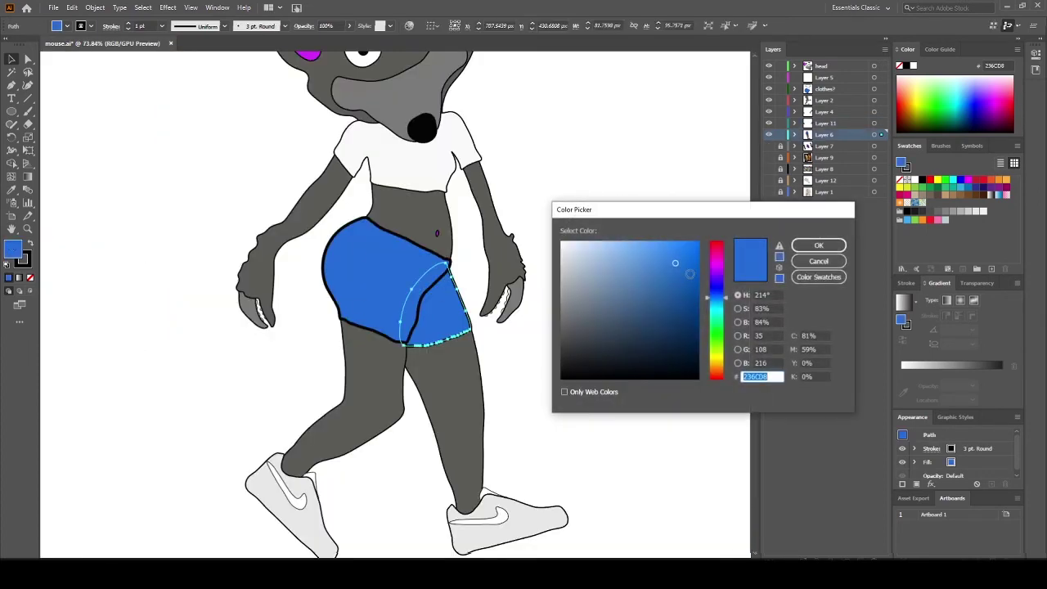
left_click(691, 279)
left_click(797, 249)
left_click(612, 327)
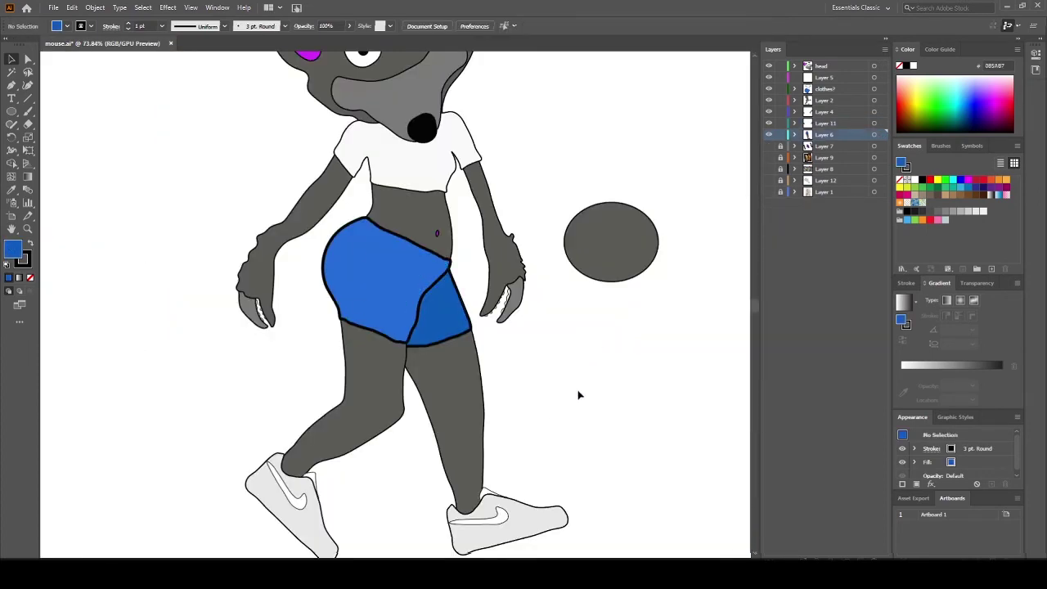
Brush a grey fold line at 28% opacity across the lower front of the crop top, undoing rejected strokes, and select it
scroll(537, 424, "down", 2)
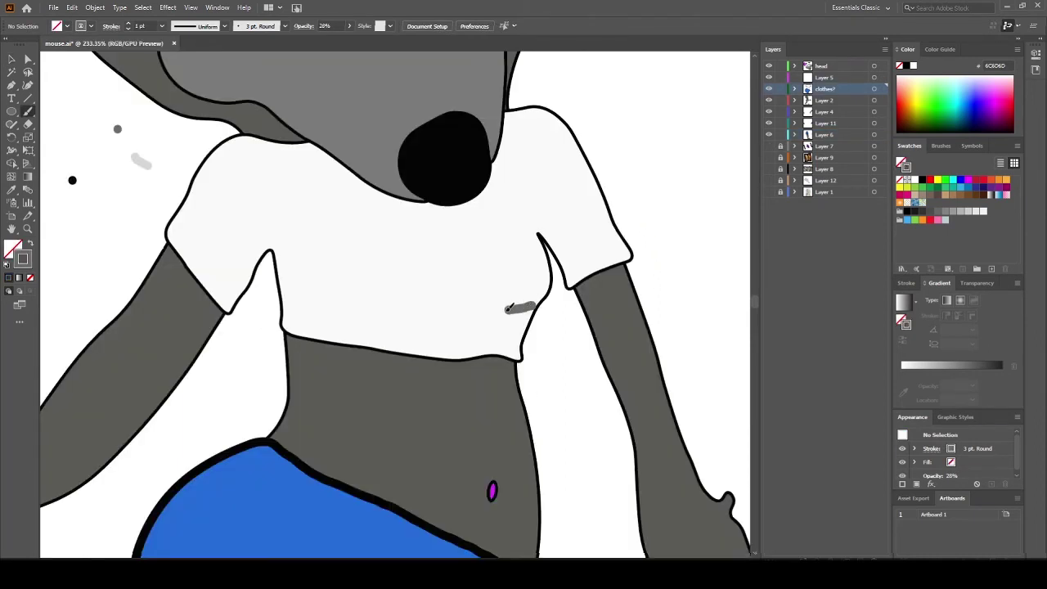
mouse_move(508, 309)
left_mouse_down()
mouse_move(387, 300)
mouse_move(359, 282)
mouse_move(383, 297)
mouse_move(531, 300)
mouse_move(540, 282)
mouse_move(481, 302)
mouse_move(440, 304)
left_mouse_up()
key("ctrl+z")
key("ctrl+z")
key("ctrl+z")
key("ctrl+z")
key("v")
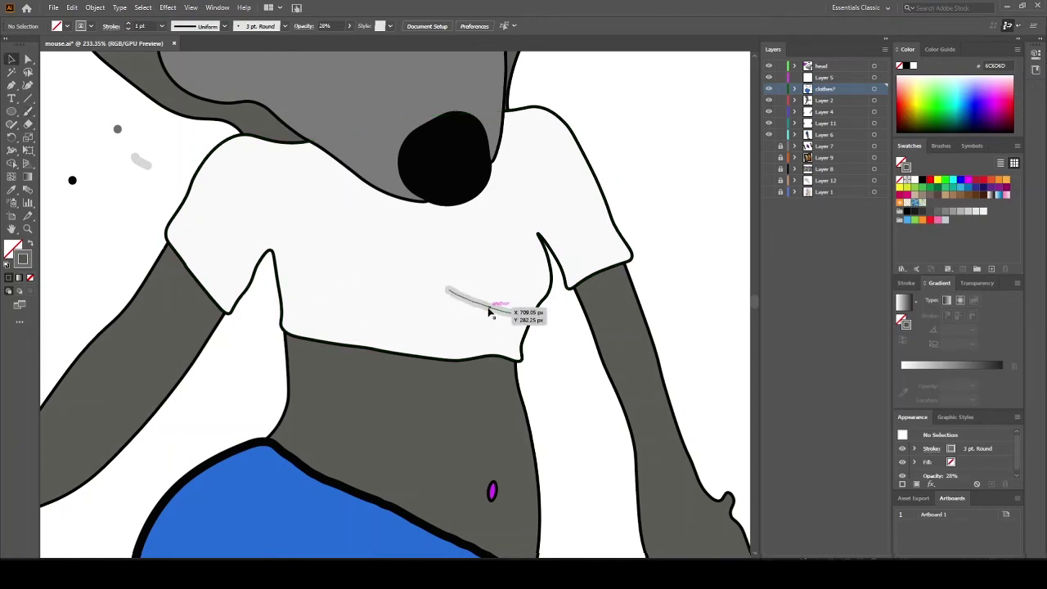
left_click(488, 305)
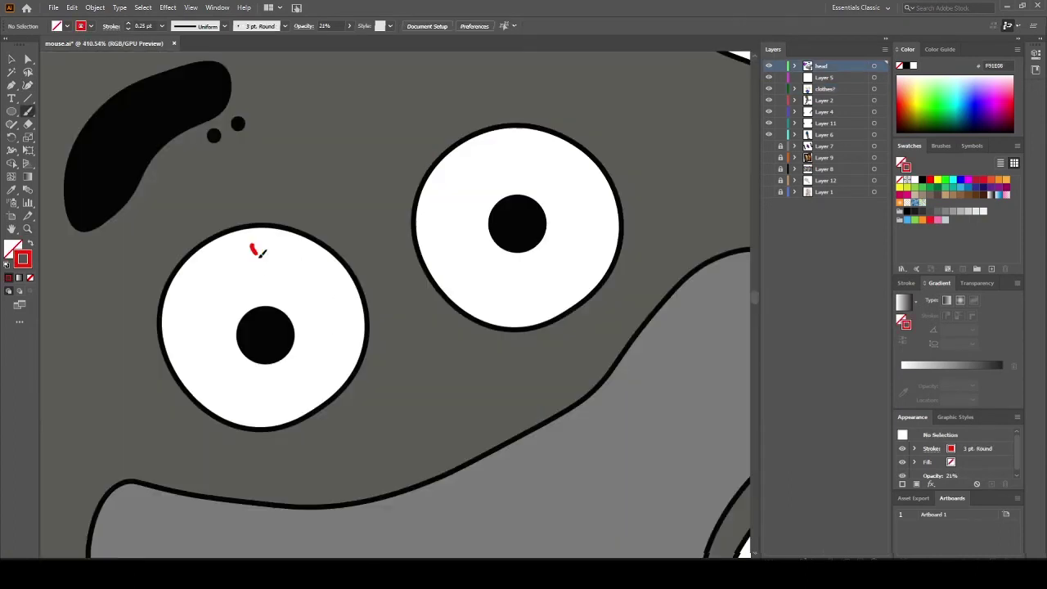
Brush wavy red veins around the pupils of both eyes with a 0.25 pt stroke at 21% opacity
left_click_drag(260, 253, 264, 281)
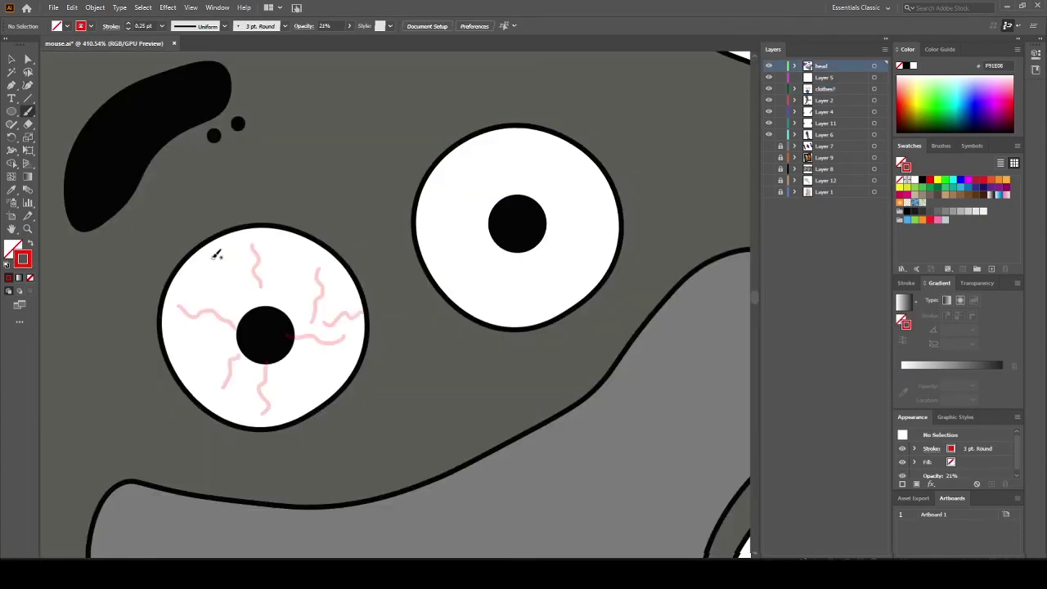
left_click_drag(198, 252, 220, 284)
left_click_drag(183, 371, 212, 353)
left_click_drag(527, 272, 527, 318)
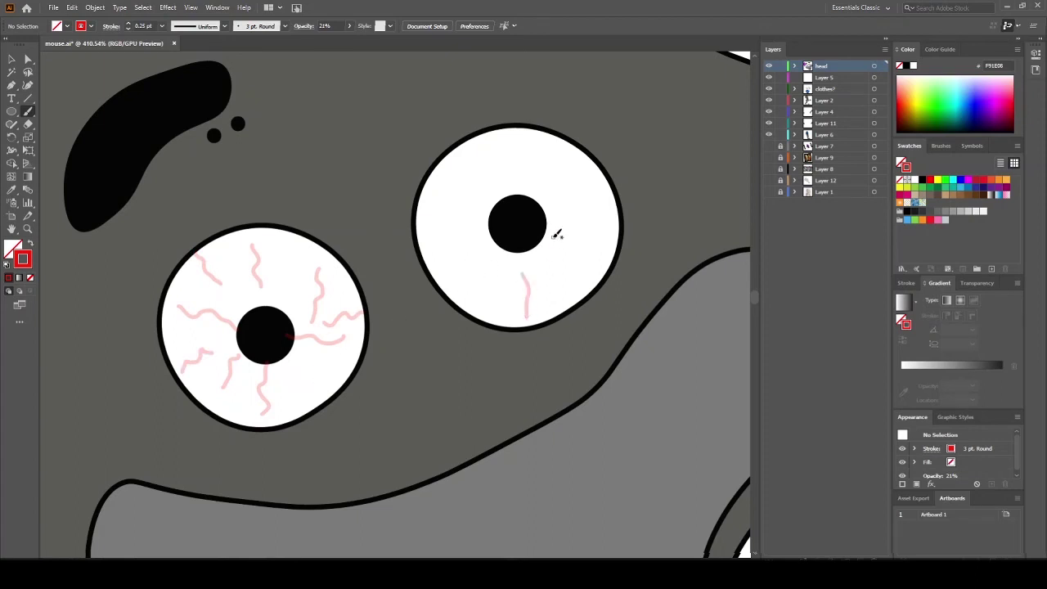
left_click_drag(557, 235, 592, 267)
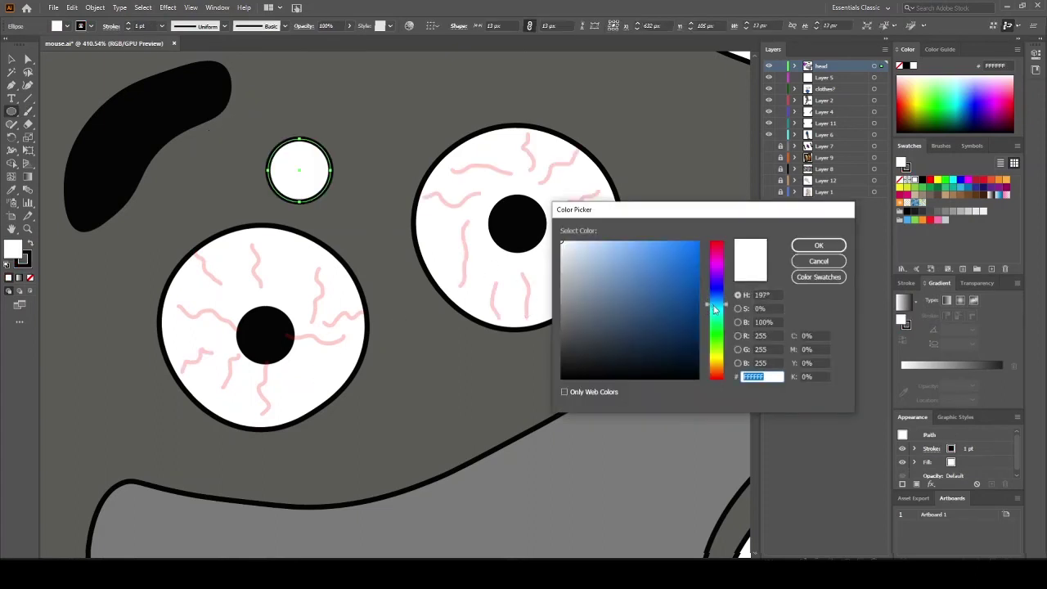
Fill the new circle with green 02AD0E and arrange it as an iris behind the black pupil in each eye
mouse_move(713, 304)
left_mouse_down()
mouse_move(721, 332)
mouse_move(698, 286)
left_mouse_up()
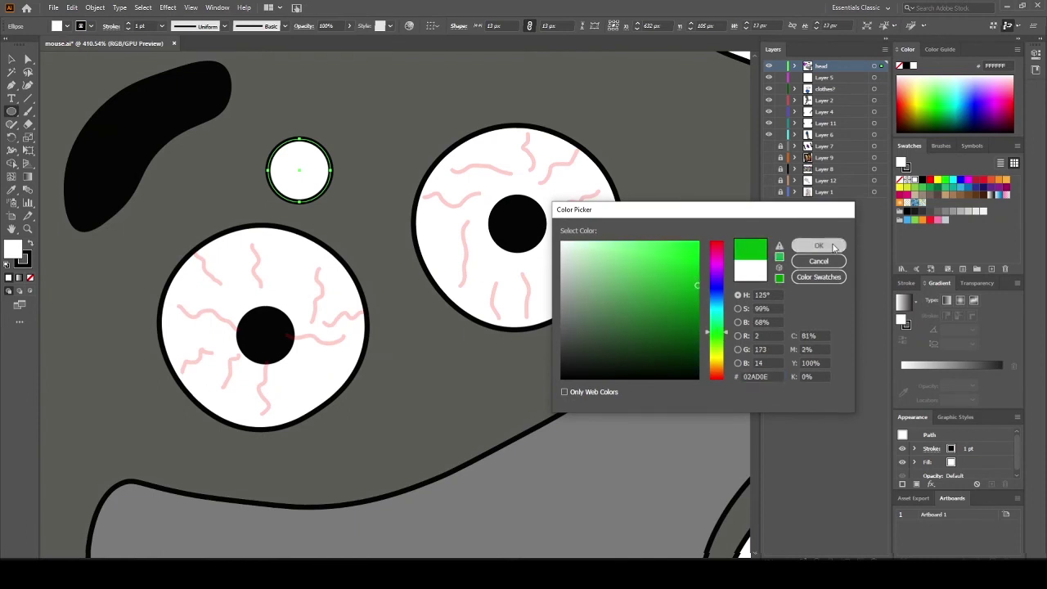
left_click(818, 245)
left_click(13, 60)
right_click(512, 233)
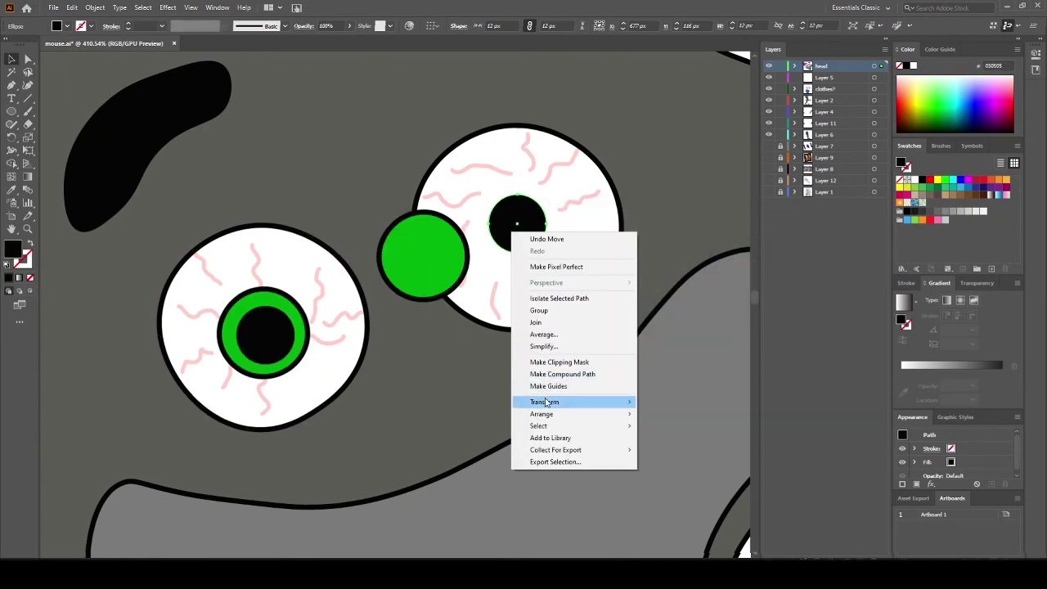
mouse_move(547, 403)
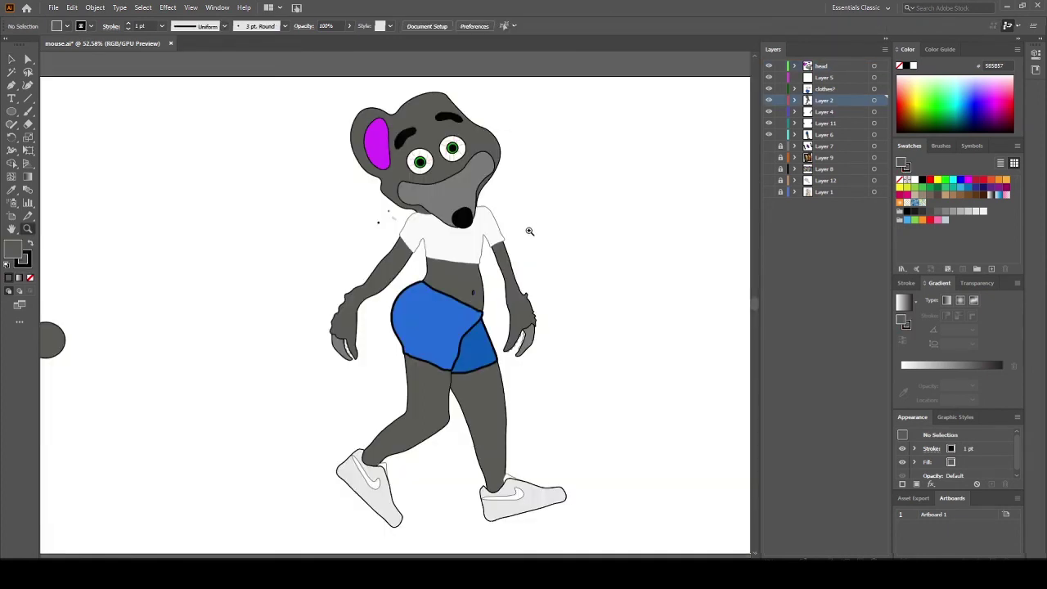
Delete the black dot, the light grey stroke and the grey dot stranded outside the crop top's sleeve
left_click_drag(394, 222, 694, 297)
key("v")
left_click(392, 235)
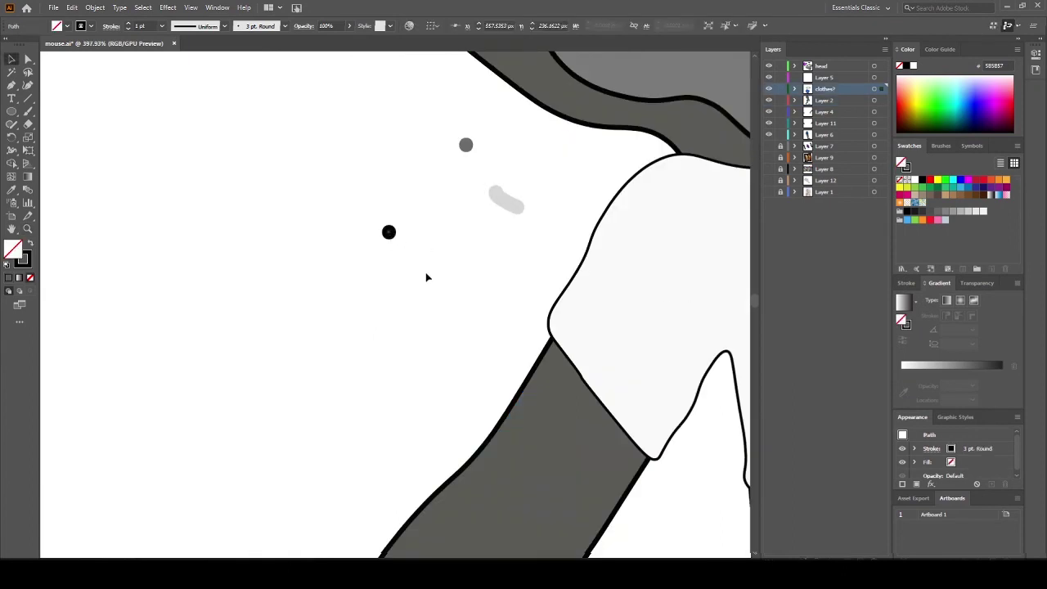
key("Delete")
left_click(516, 205)
key("Delete")
left_click(465, 146)
key("Delete")
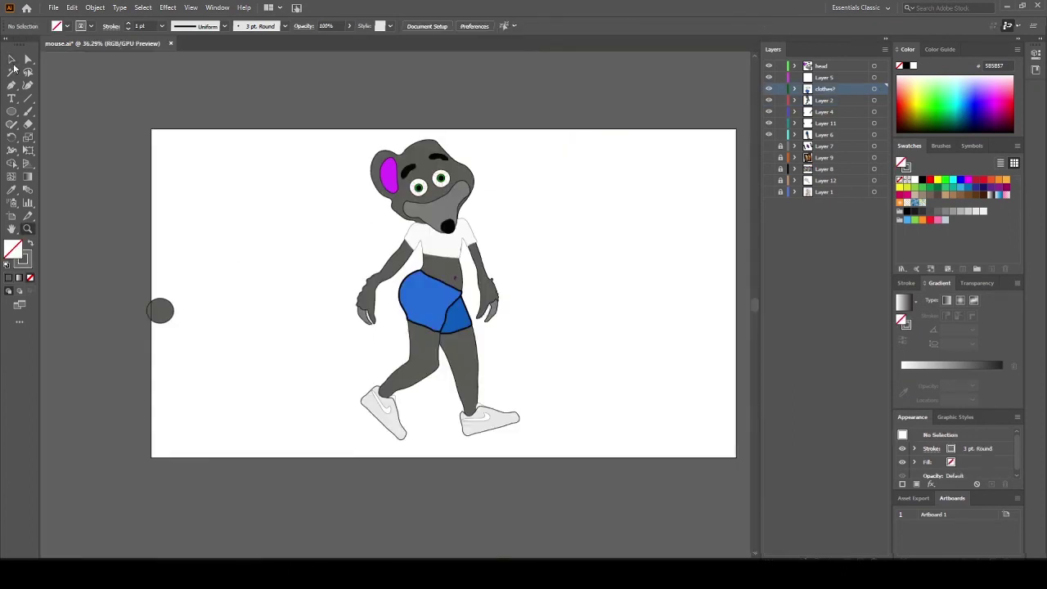
Deselect the artwork and save the mouse.ai document
left_click(13, 67)
left_click(11, 62)
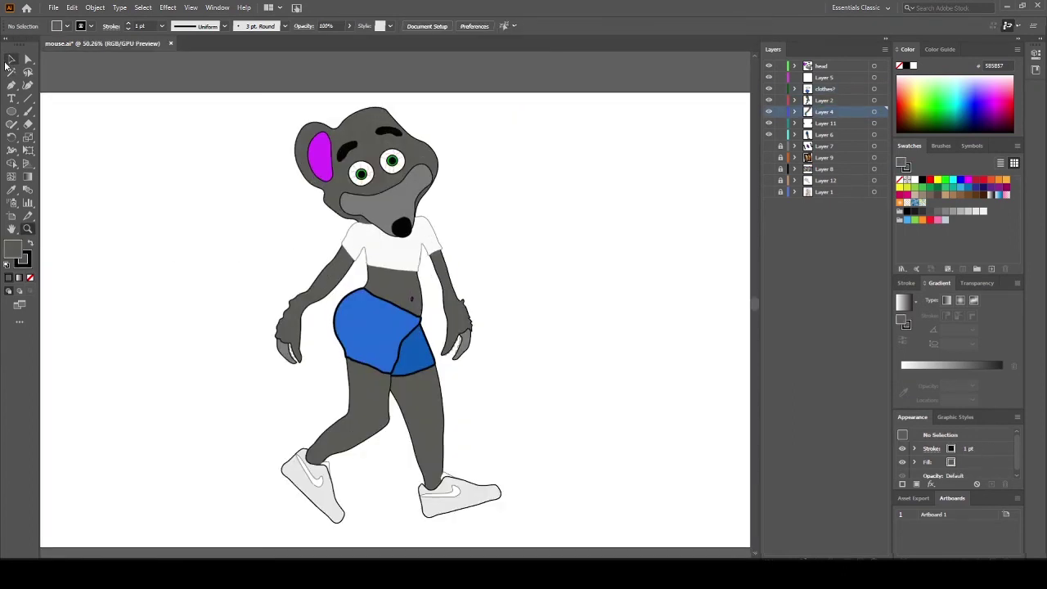
left_click(12, 60)
key("ctrl+s")
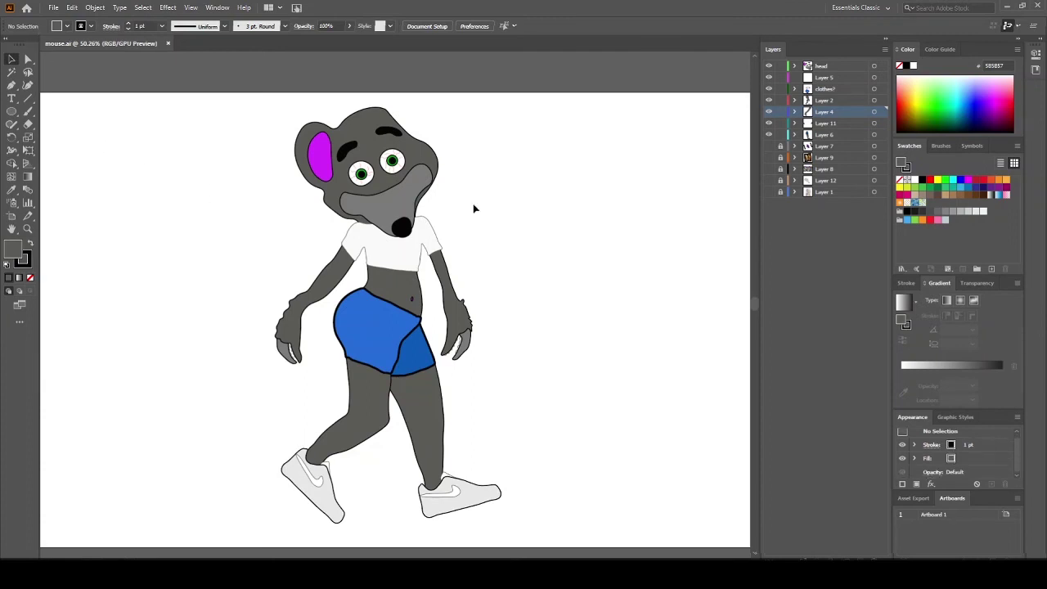